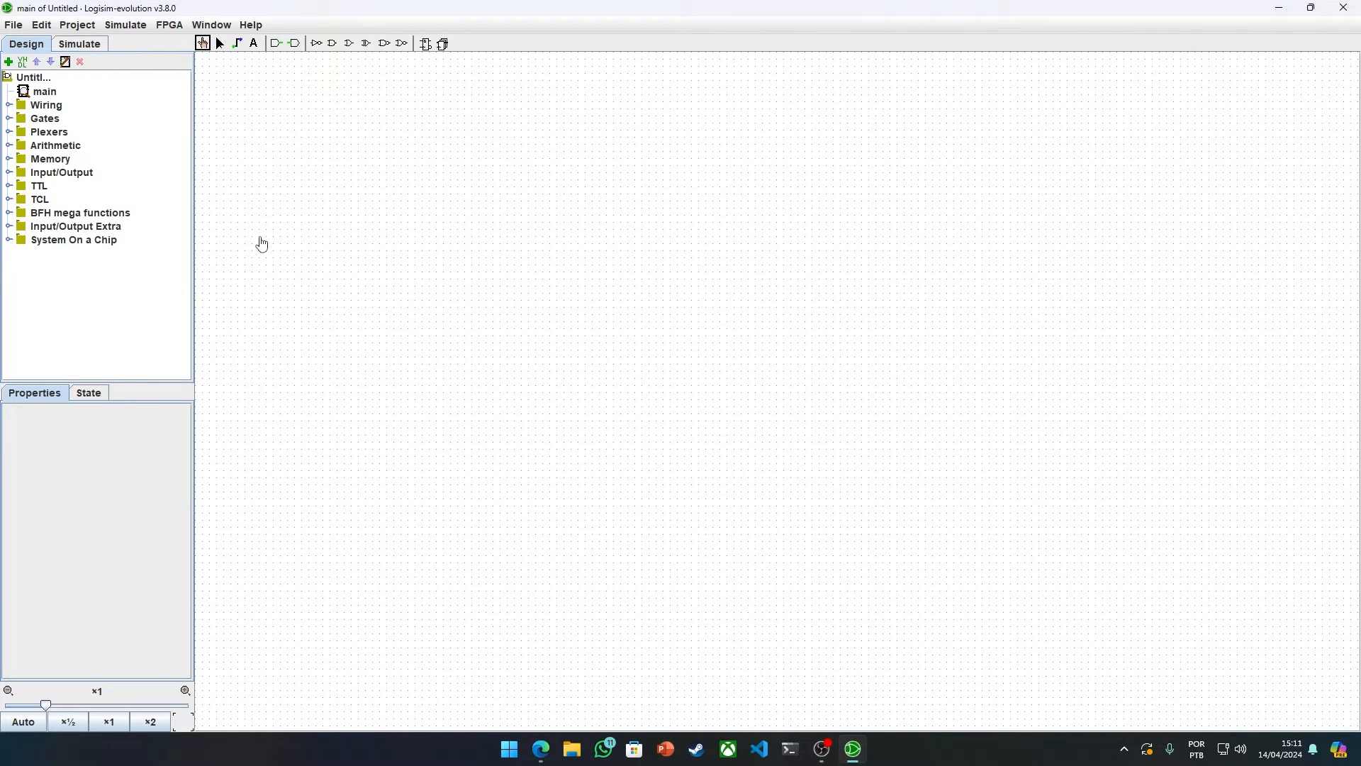
Step: Place two XOR gates on the canvas, the second offset below and to the right of the first
{"action": "left_click", "coordinate": [349, 43]}
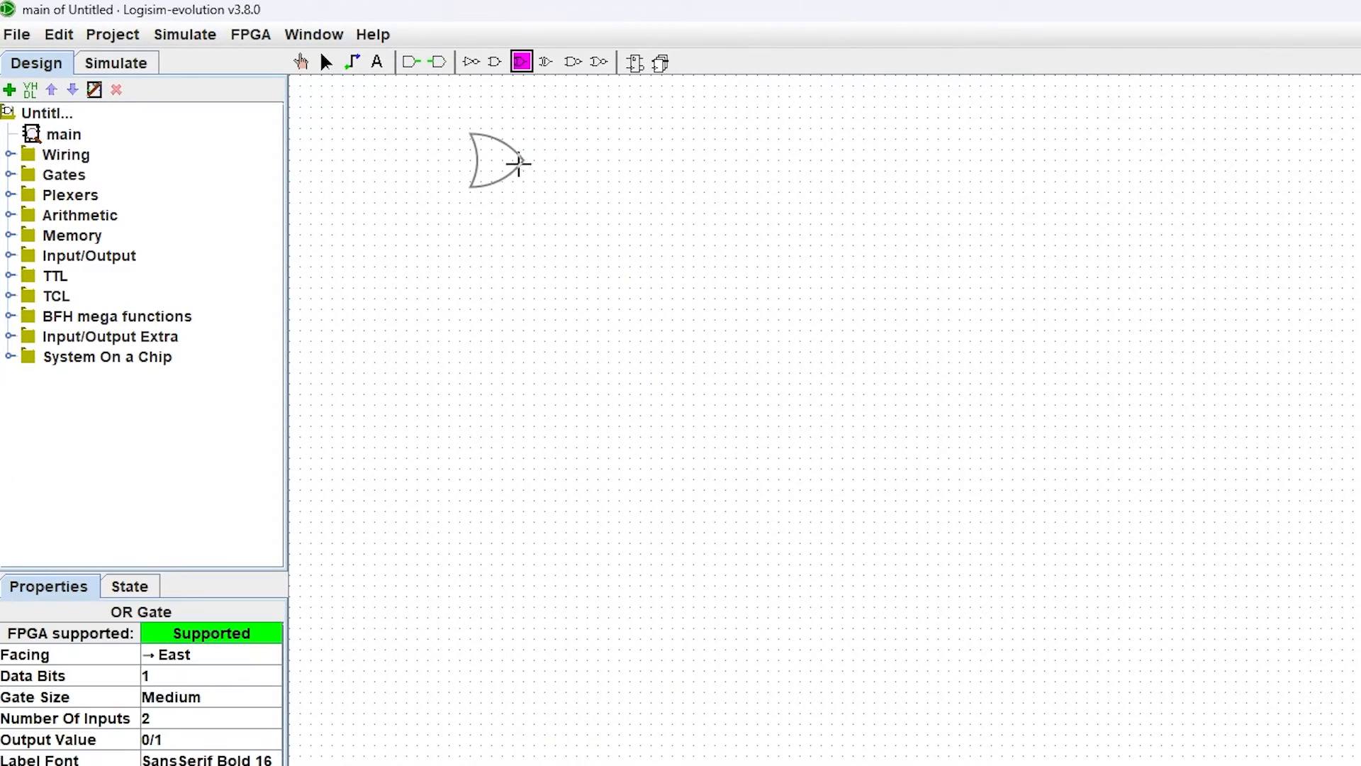
{"action": "left_click", "coordinate": [547, 62]}
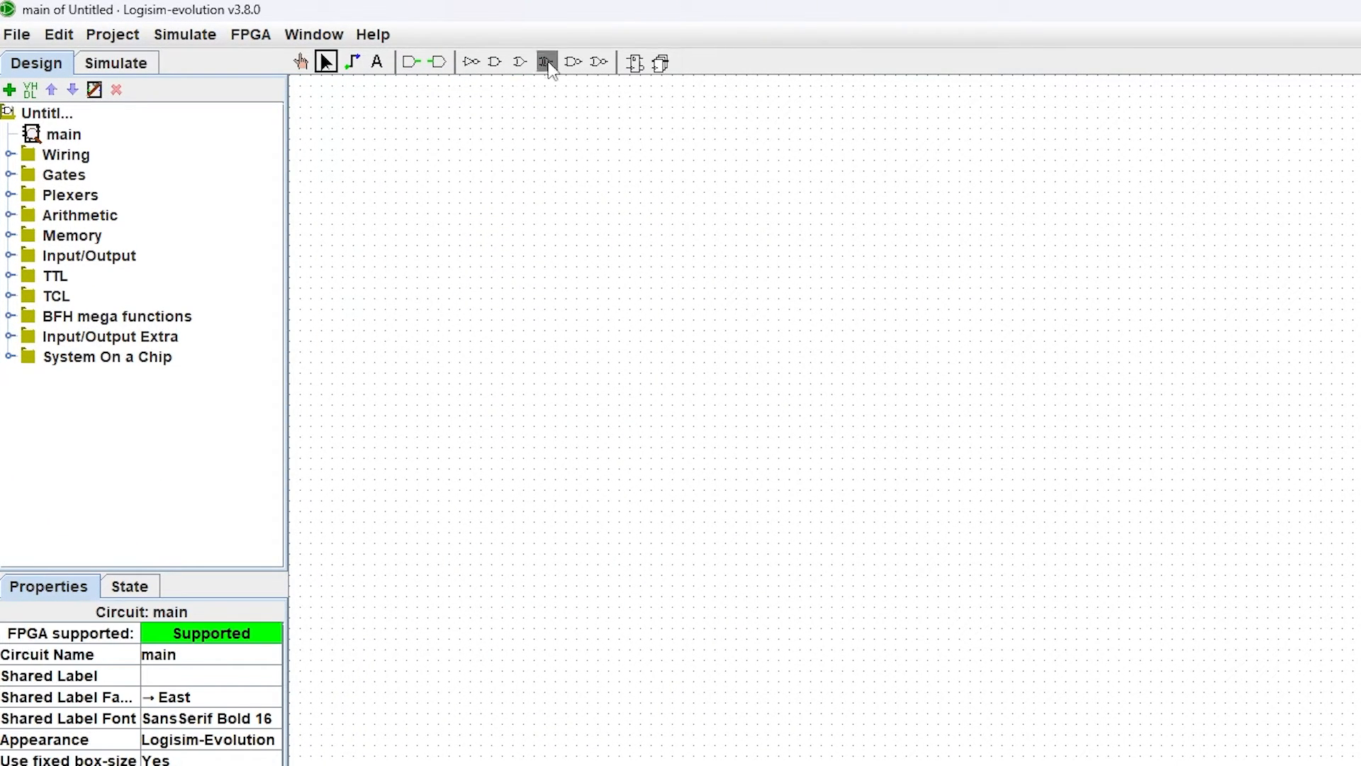
{"action": "left_click", "coordinate": [504, 213]}
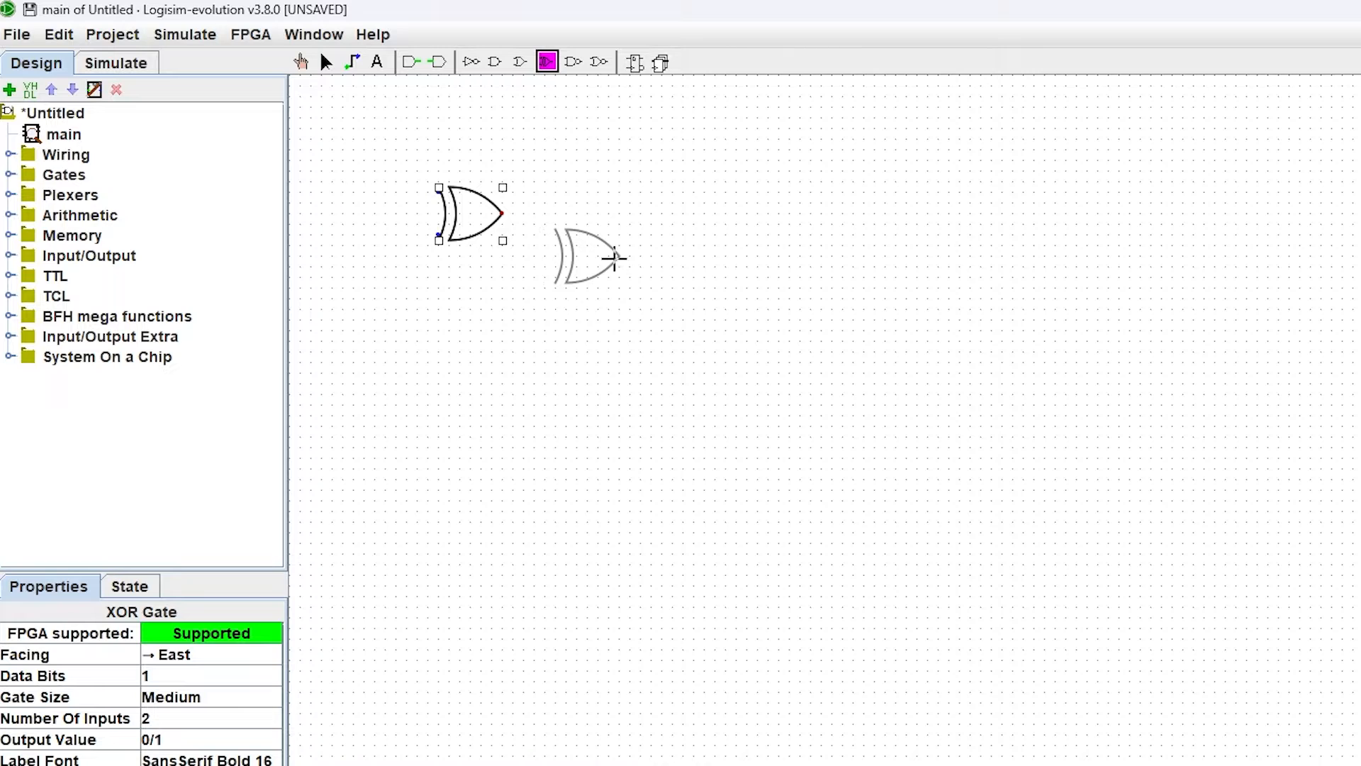
{"action": "left_click", "coordinate": [614, 258]}
{"action": "left_click", "coordinate": [665, 359]}
Step: Place an input pin left of the first XOR gate and shift the pin and gates slightly to the right
{"action": "left_click", "coordinate": [411, 61]}
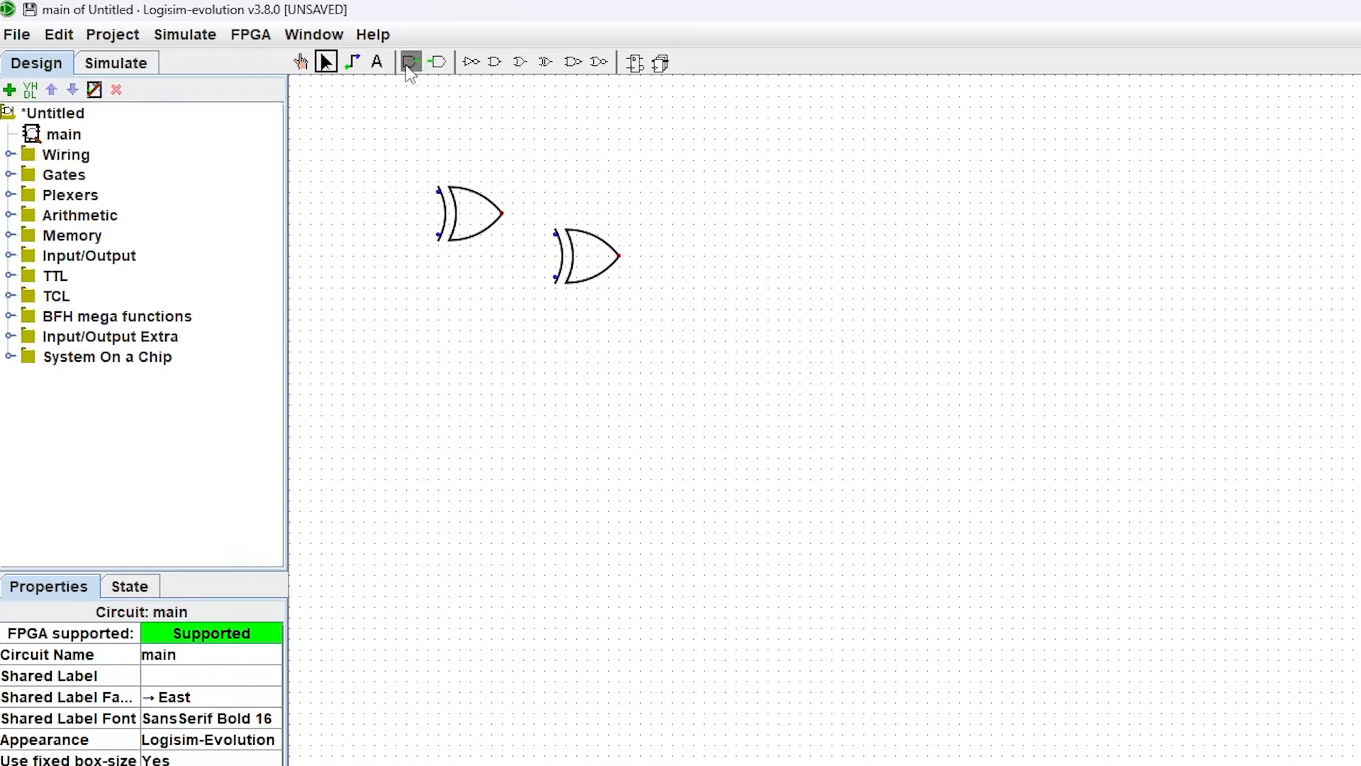
{"action": "left_click", "coordinate": [365, 192]}
{"action": "left_click", "coordinate": [326, 62]}
{"action": "left_click_drag", "start_coordinate": [726, 339], "coordinate": [411, 162]}
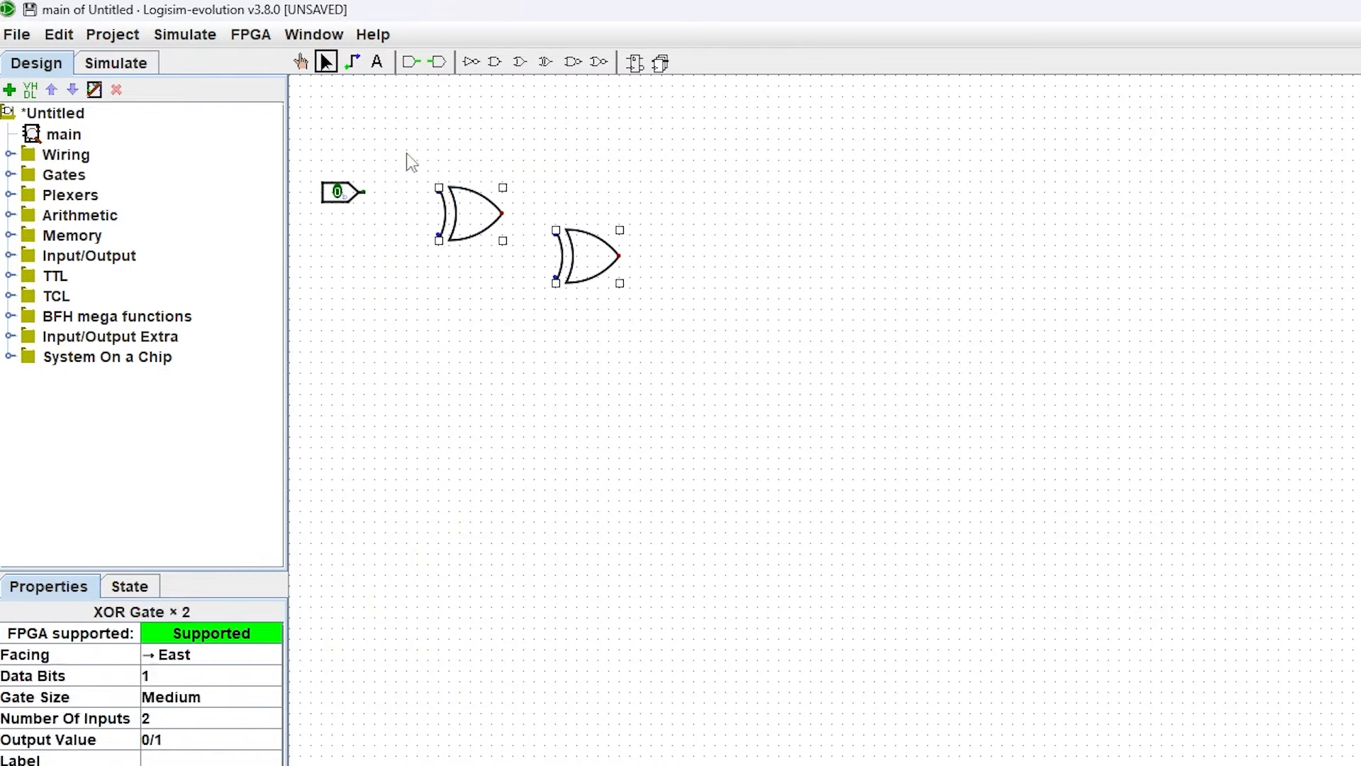
{"action": "left_click", "coordinate": [723, 316]}
{"action": "left_click_drag", "start_coordinate": [727, 359], "coordinate": [303, 139]}
{"action": "left_click_drag", "start_coordinate": [484, 211], "coordinate": [543, 177]}
{"action": "left_click", "coordinate": [535, 120]}
Step: Add two more input pins stacked below the first one
{"action": "left_click", "coordinate": [412, 62]}
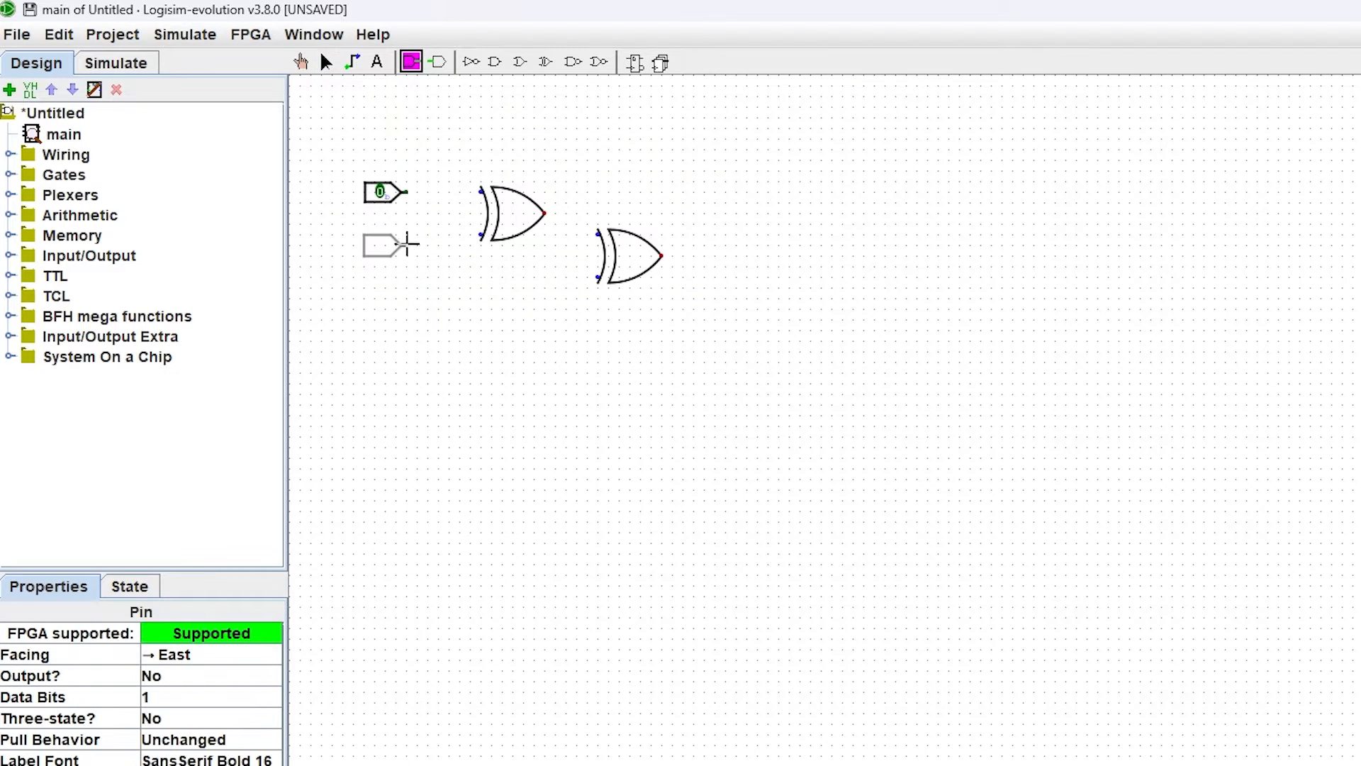
{"action": "left_click", "coordinate": [407, 234]}
{"action": "left_click", "coordinate": [411, 62]}
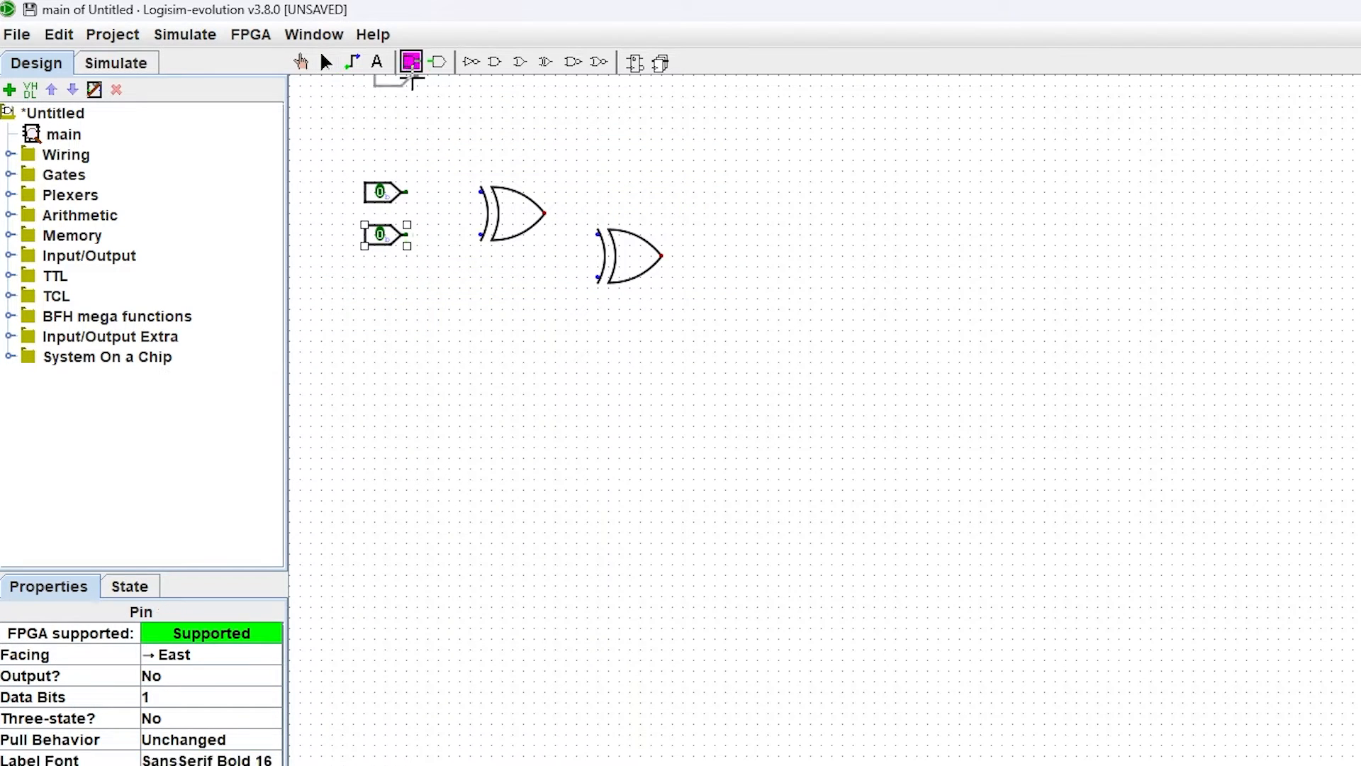
{"action": "left_click", "coordinate": [409, 277]}
{"action": "left_click", "coordinate": [454, 306]}
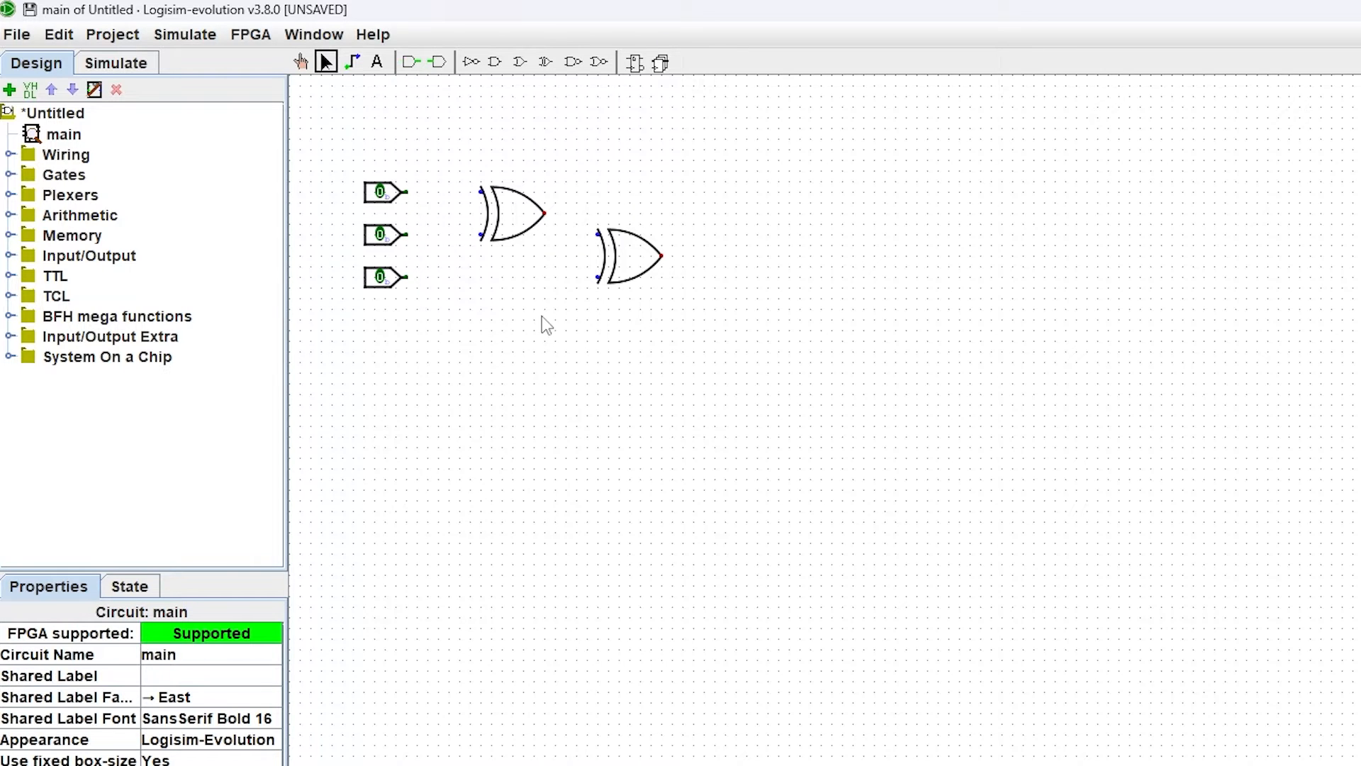
Step: Label the three input pins a, b and cin from top to bottom
{"action": "double_click", "coordinate": [380, 205]}
{"action": "type", "text": "a"}
{"action": "left_click", "coordinate": [975, 588]}
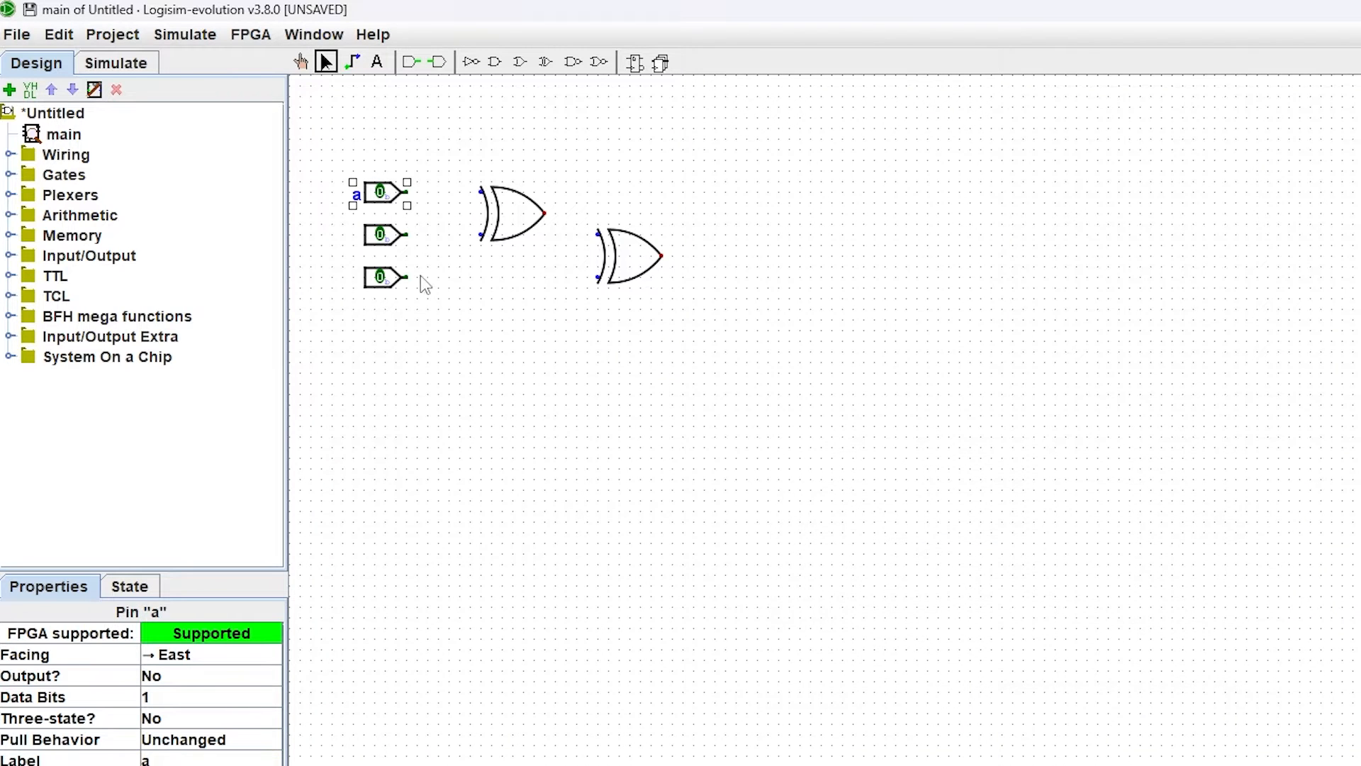
{"action": "double_click", "coordinate": [383, 234]}
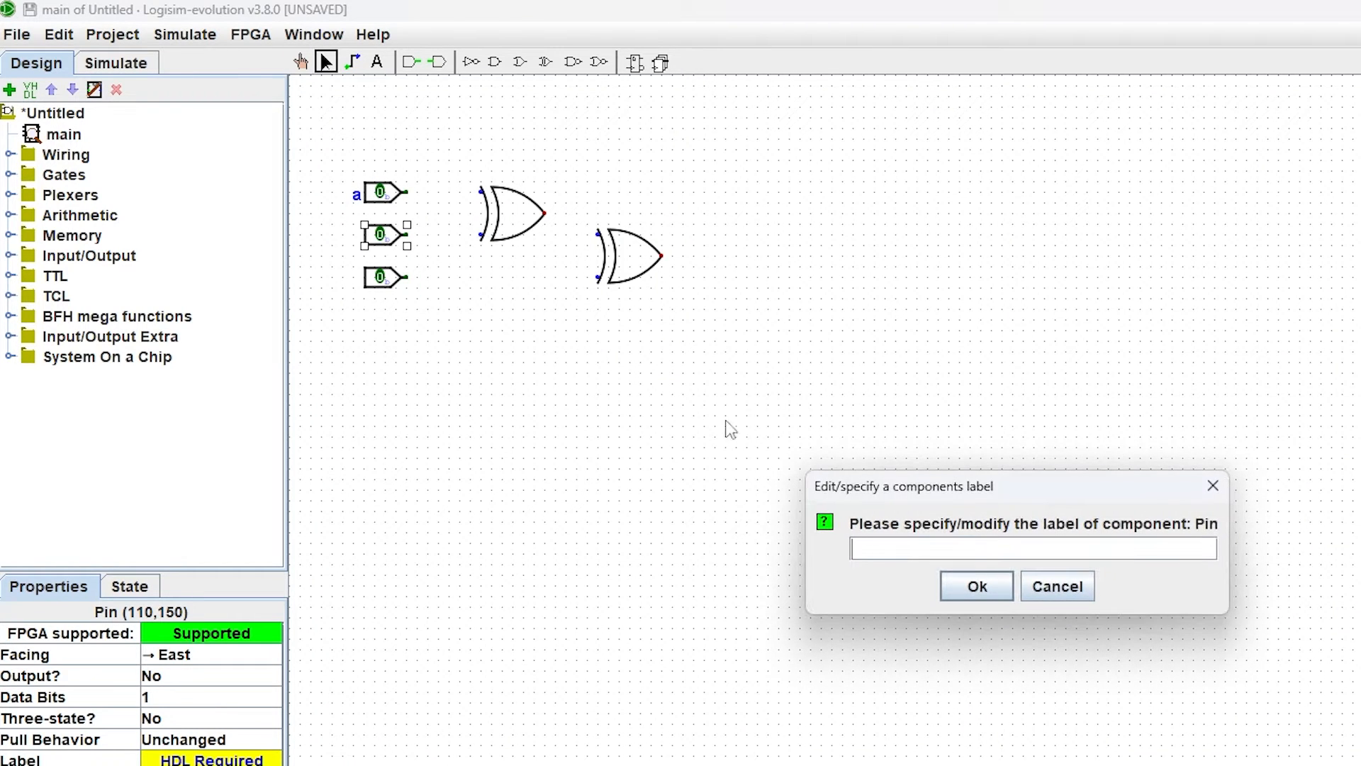
{"action": "type", "text": "b"}
{"action": "left_click", "coordinate": [975, 587]}
{"action": "double_click", "coordinate": [383, 289]}
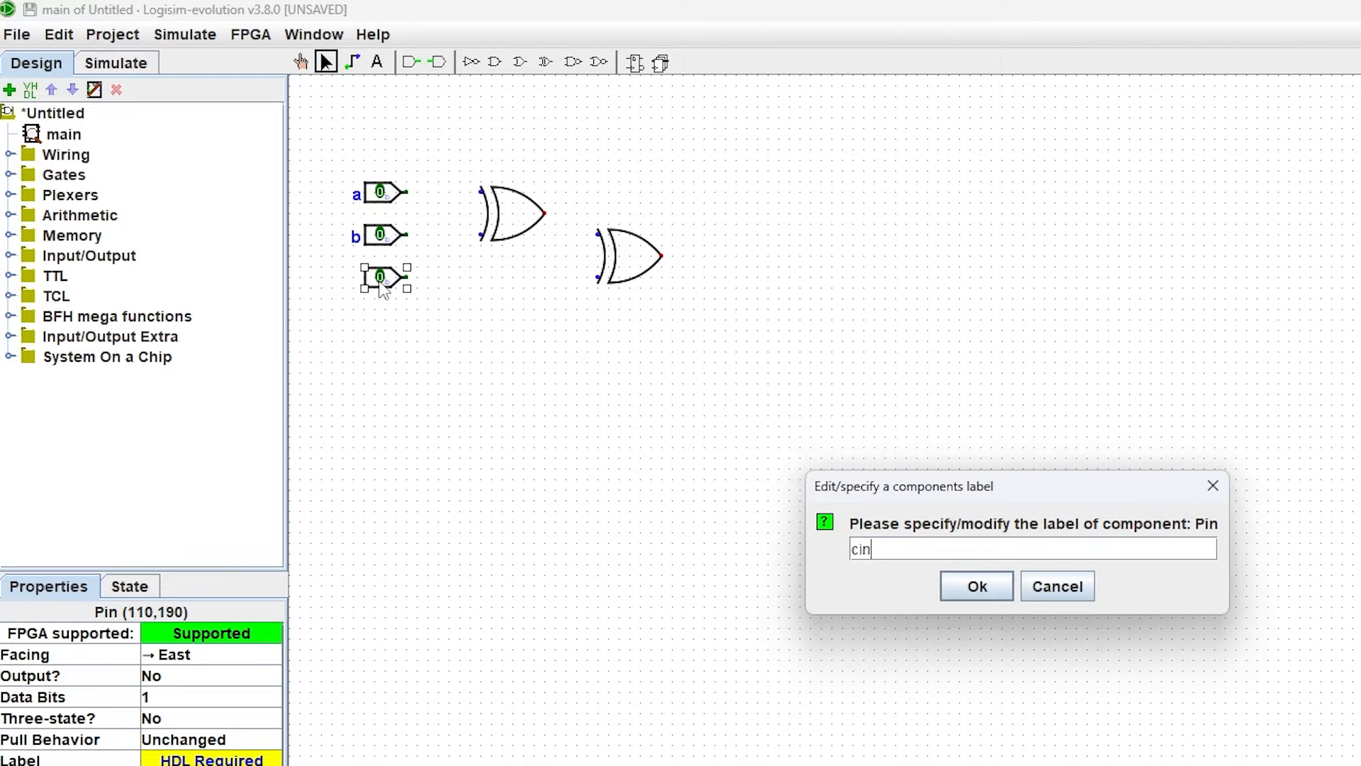
{"action": "key", "text": "Return"}
{"action": "left_click", "coordinate": [539, 109]}
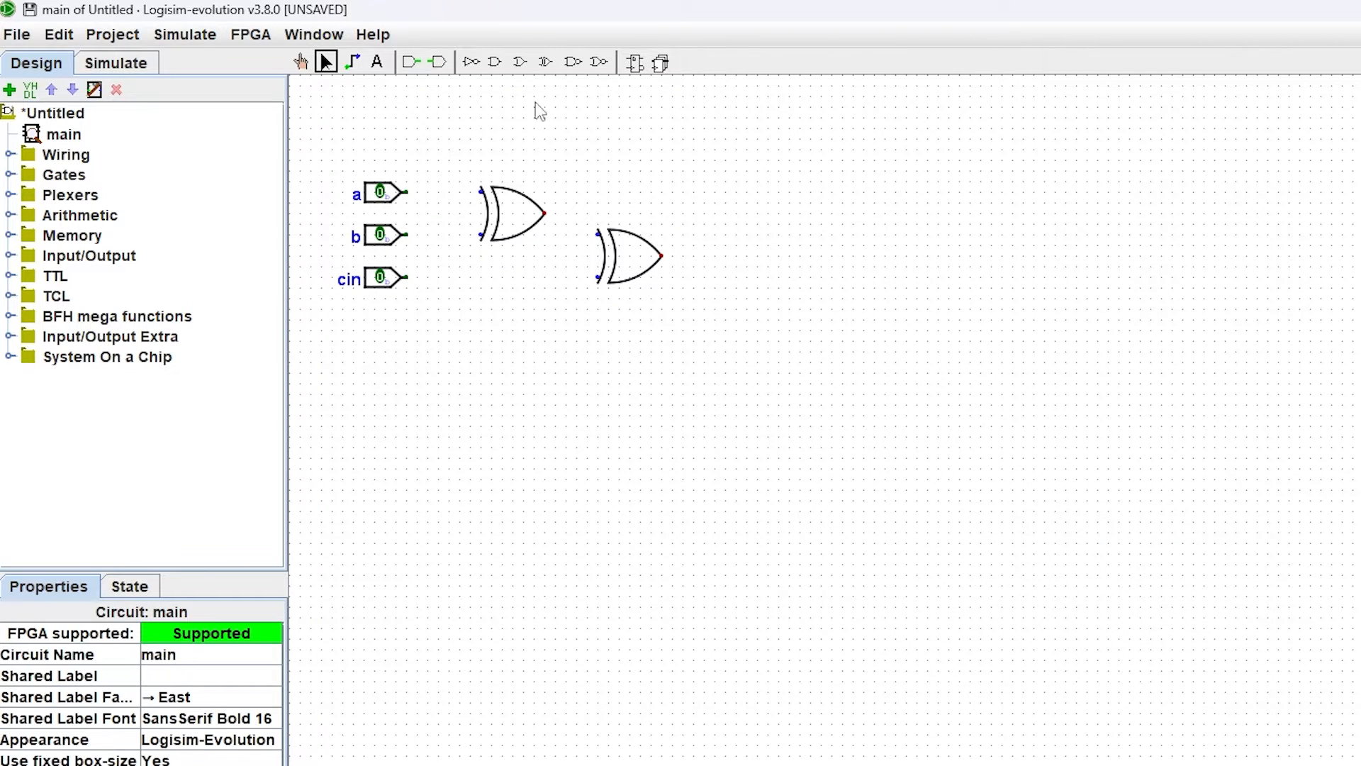
Step: Place three AND gates in a column below the XOR gates
{"action": "left_click", "coordinate": [495, 62]}
{"action": "left_click", "coordinate": [545, 373]}
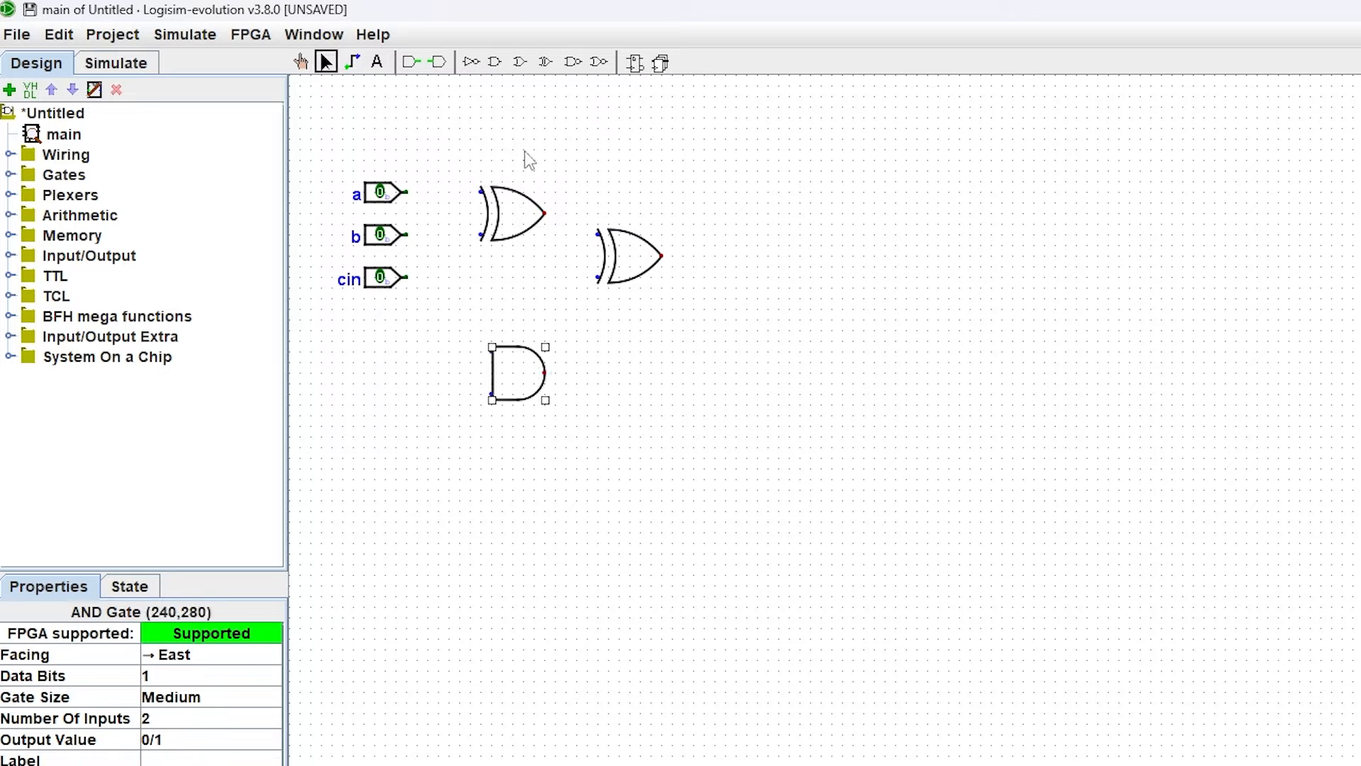
{"action": "left_click", "coordinate": [545, 448]}
{"action": "left_click", "coordinate": [598, 425]}
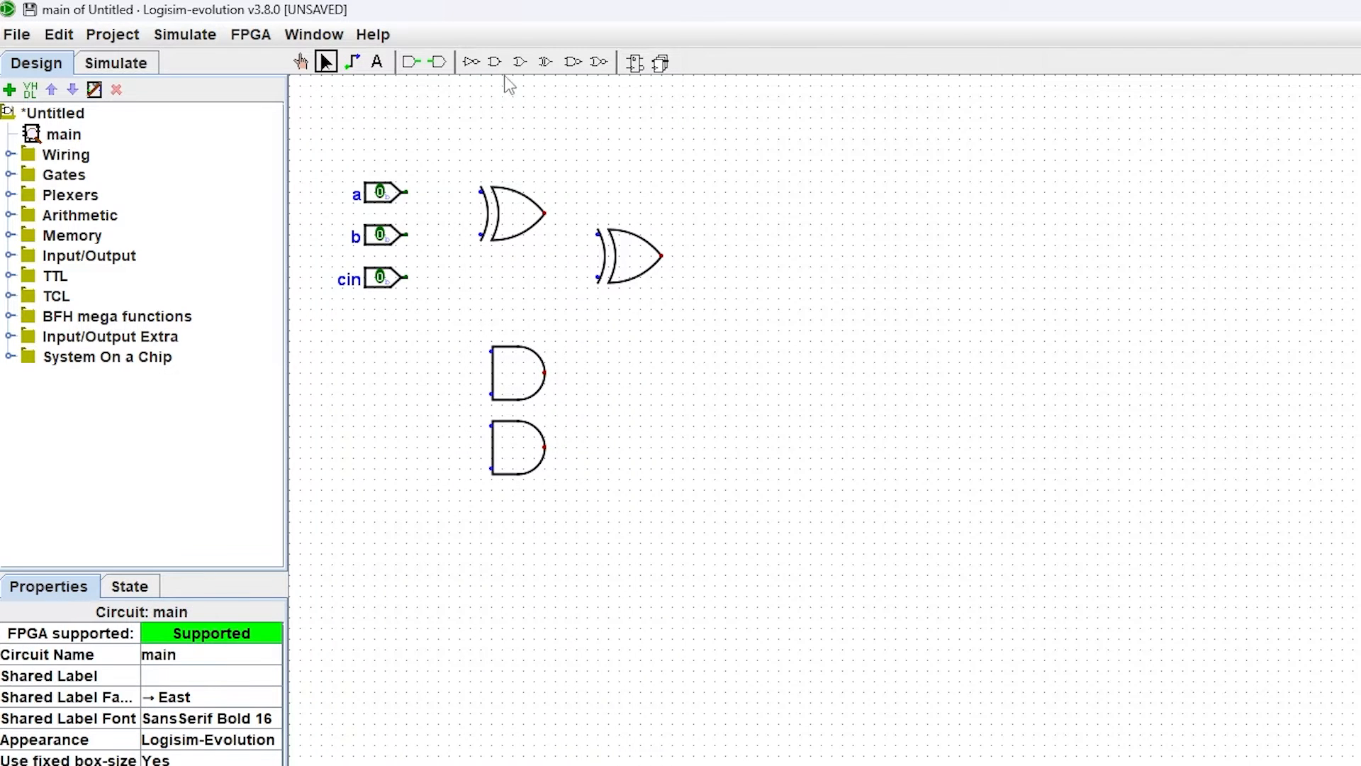
{"action": "left_click", "coordinate": [495, 63]}
{"action": "left_click", "coordinate": [541, 522]}
{"action": "left_click", "coordinate": [568, 99]}
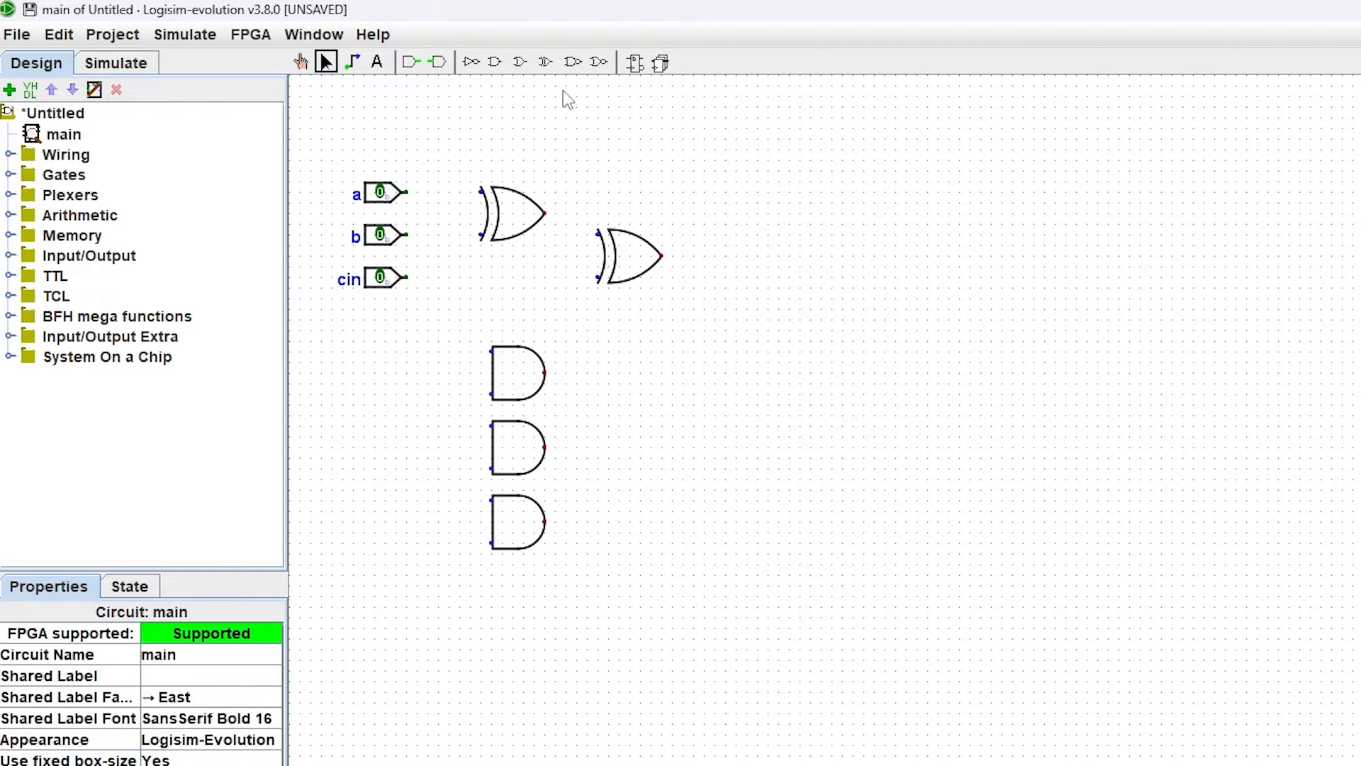
Step: Place an OR gate right of the AND gates and set its number of inputs to 3
{"action": "left_click", "coordinate": [519, 62]}
{"action": "left_click", "coordinate": [661, 448]}
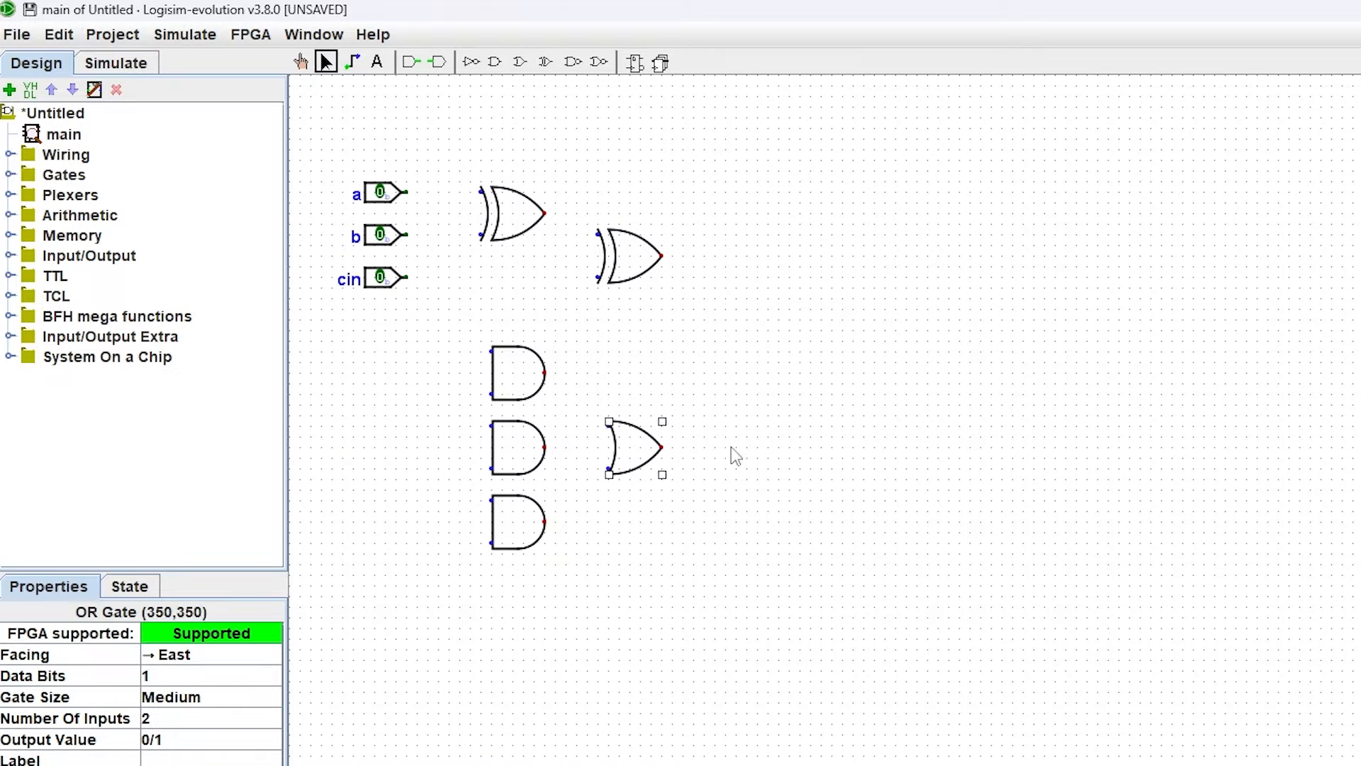
{"action": "left_click", "coordinate": [730, 456]}
{"action": "left_click", "coordinate": [642, 454]}
{"action": "left_click", "coordinate": [127, 719]}
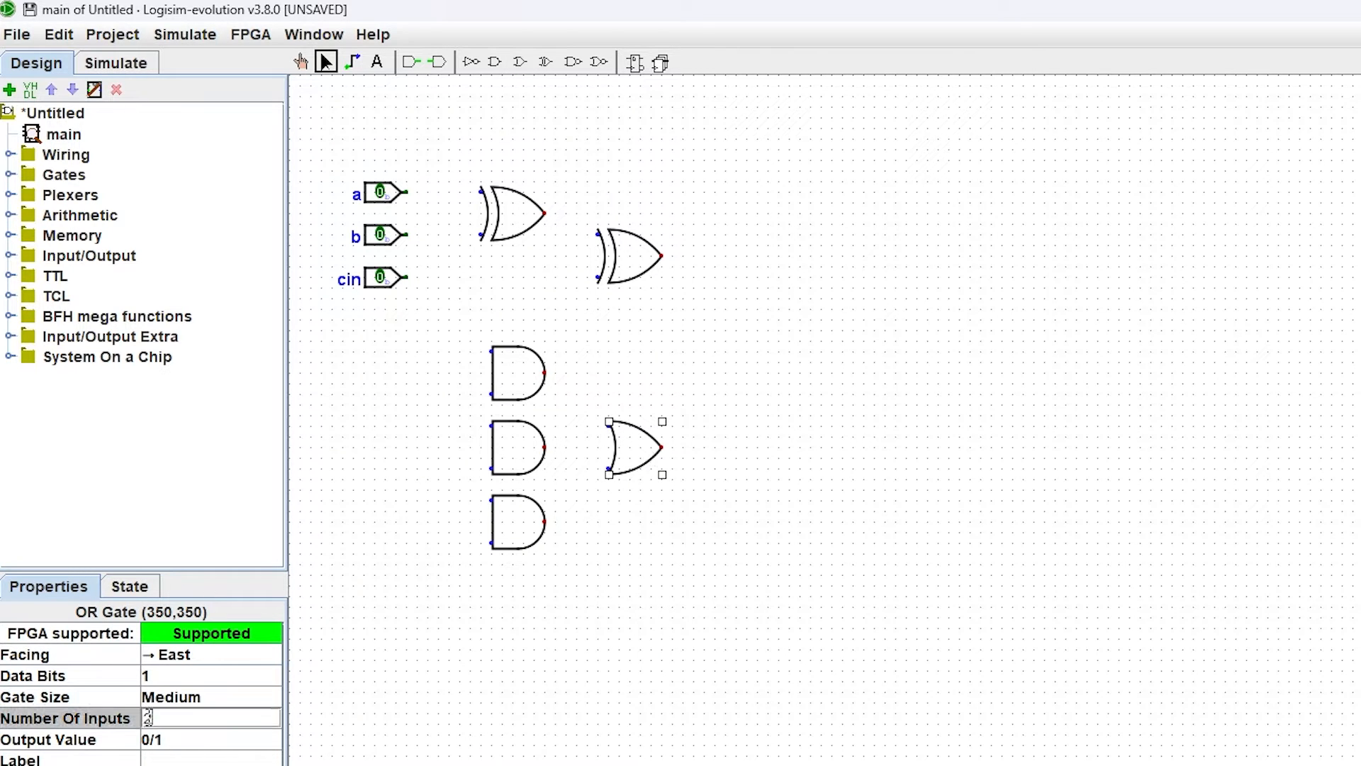
{"action": "type", "text": "3"}
{"action": "key", "text": "Return"}
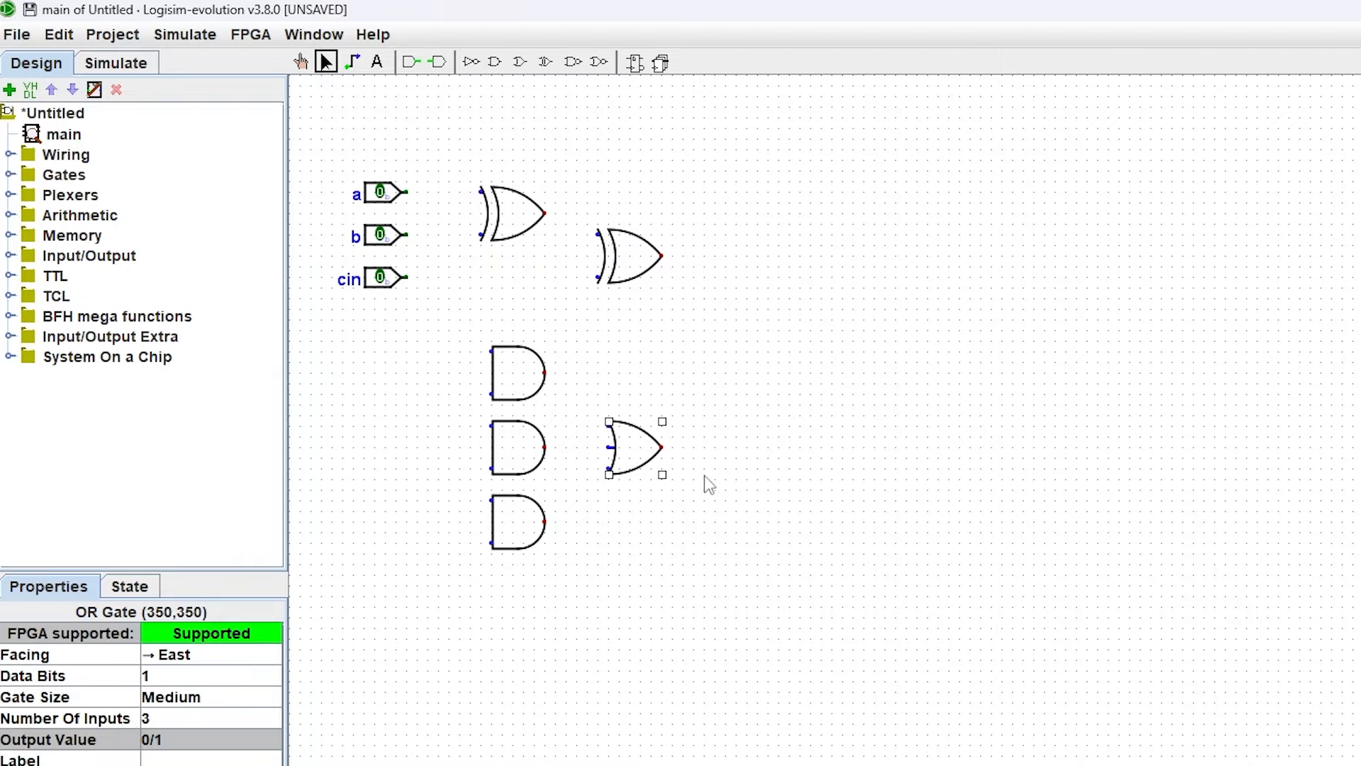
{"action": "left_click", "coordinate": [730, 508]}
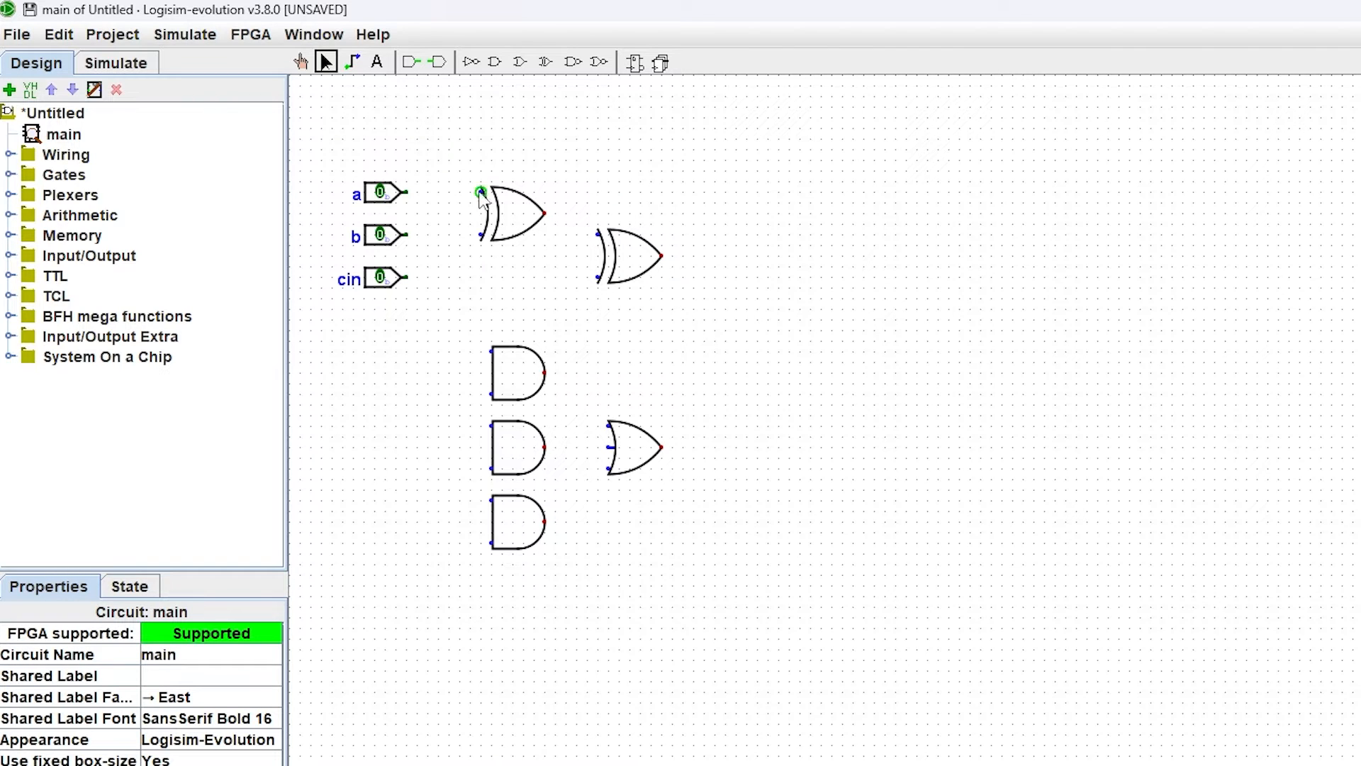
Step: Wire a and b into the first XOR gate, and cin plus the first XOR's output into the second XOR
{"action": "mouse_move", "coordinate": [481, 191]}
{"action": "left_mouse_down"}
{"action": "mouse_move", "coordinate": [407, 192]}
{"action": "mouse_move", "coordinate": [450, 236]}
{"action": "mouse_move", "coordinate": [481, 235]}
{"action": "left_mouse_up"}
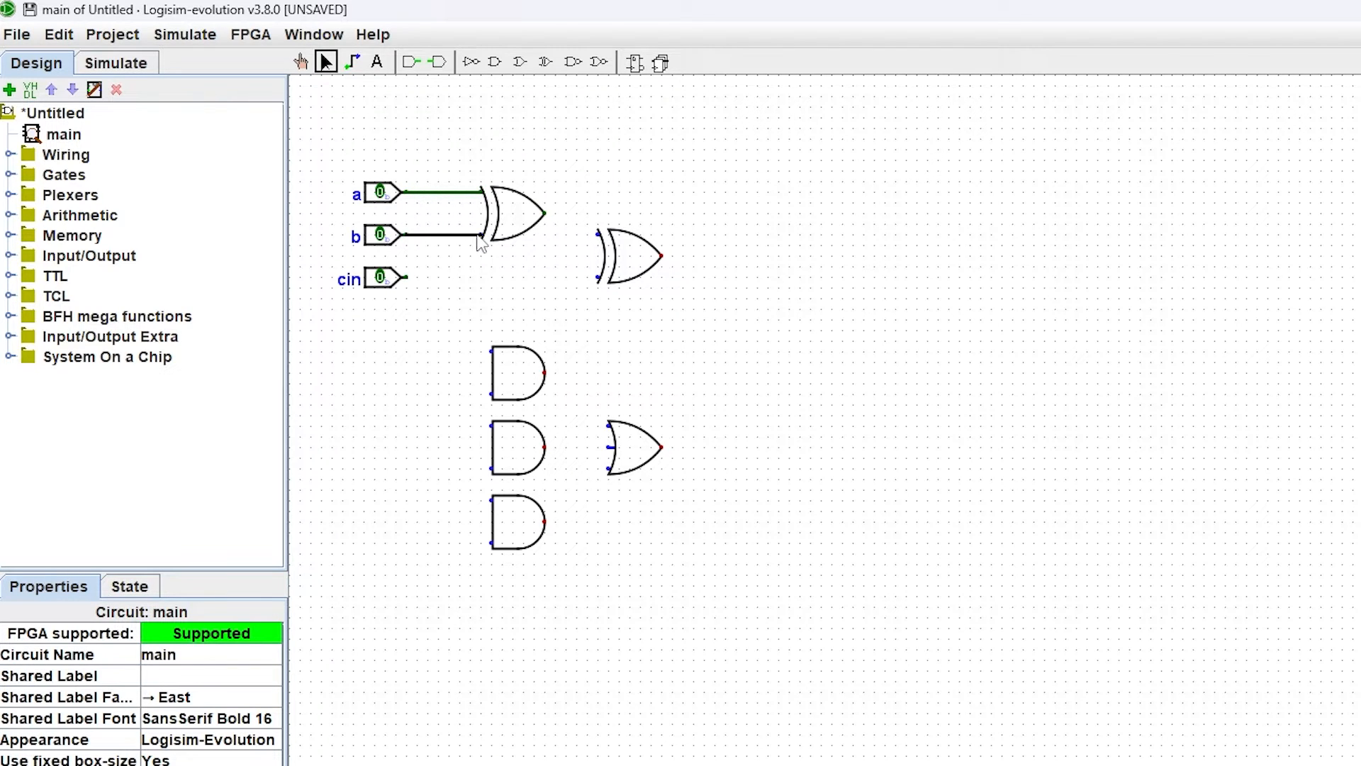
{"action": "mouse_move", "coordinate": [407, 277]}
{"action": "left_mouse_down"}
{"action": "mouse_move", "coordinate": [599, 280]}
{"action": "mouse_move", "coordinate": [565, 219]}
{"action": "mouse_move", "coordinate": [545, 213]}
{"action": "left_mouse_up"}
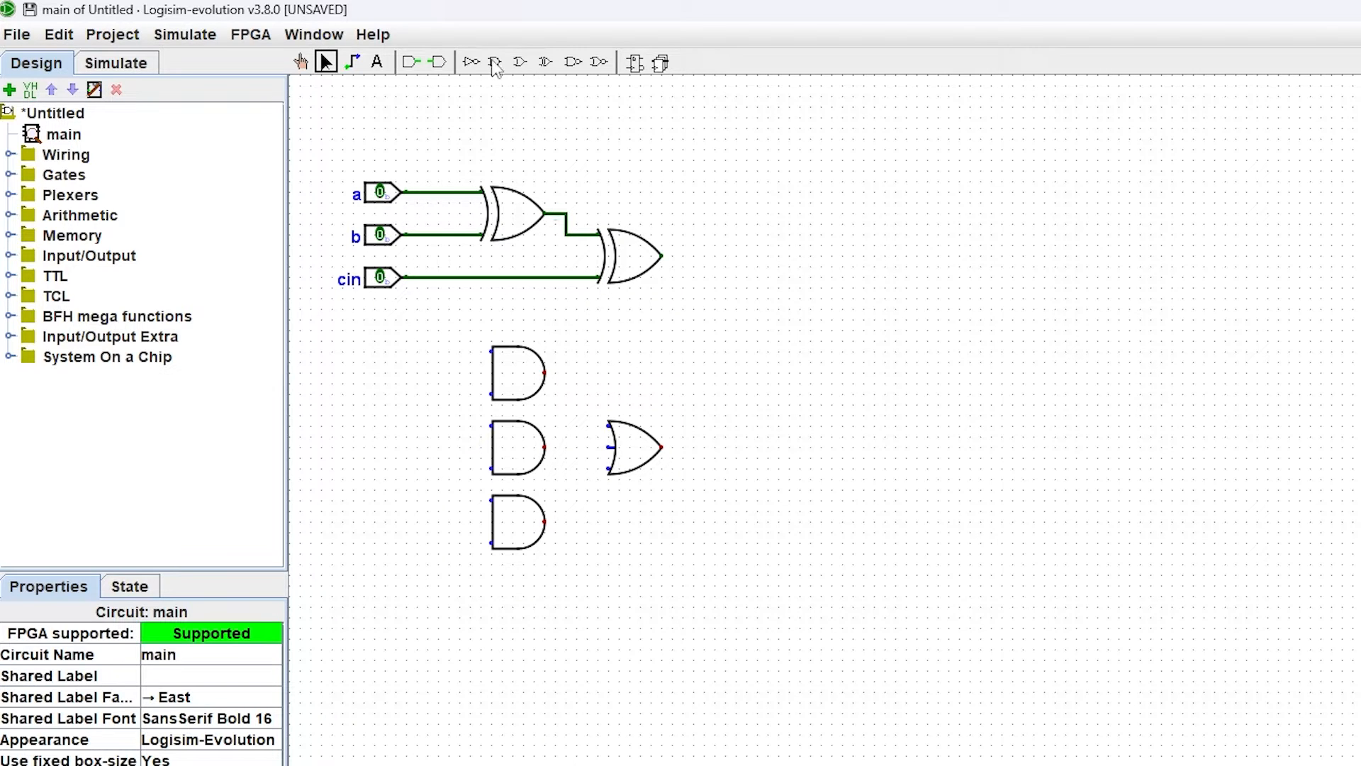
Step: Place an output pin right of the second XOR gate and label it s
{"action": "left_click", "coordinate": [437, 61]}
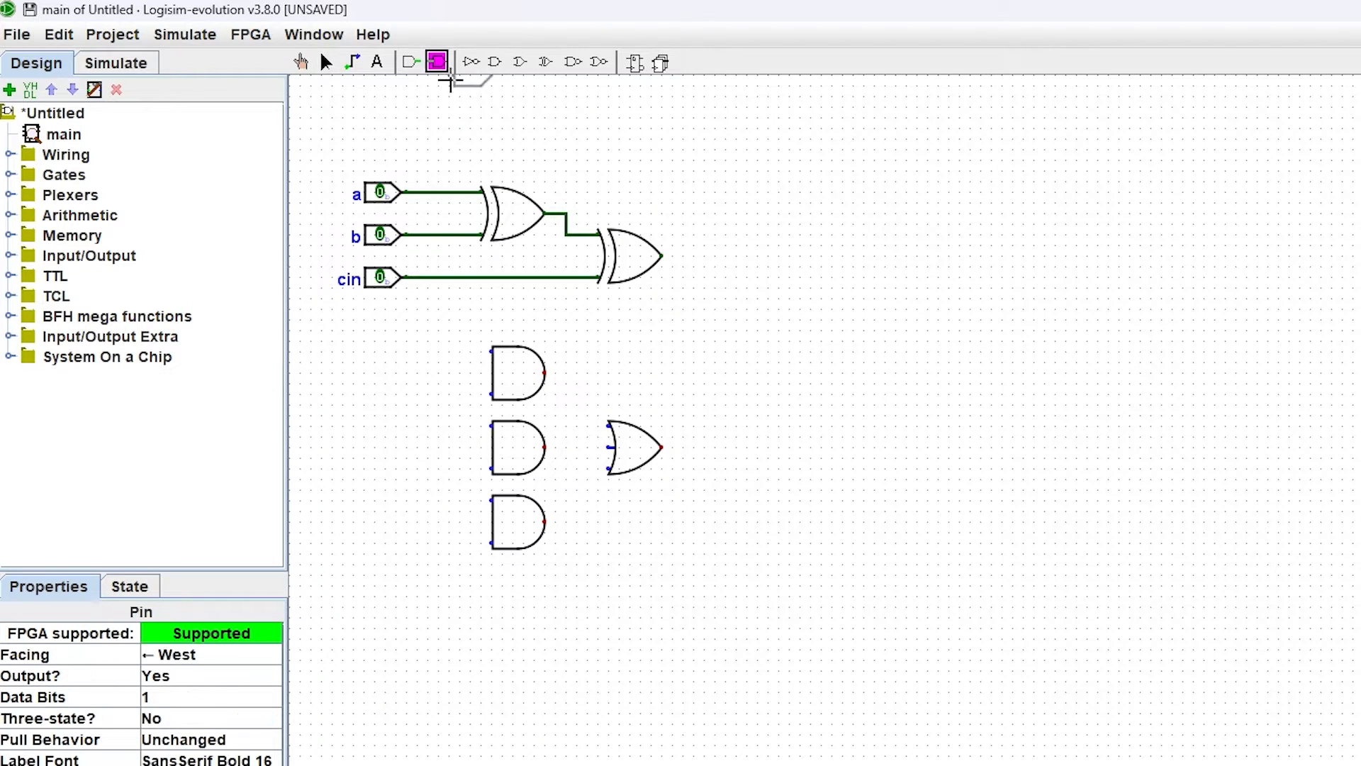
{"action": "left_click", "coordinate": [728, 258]}
{"action": "double_click", "coordinate": [750, 257]}
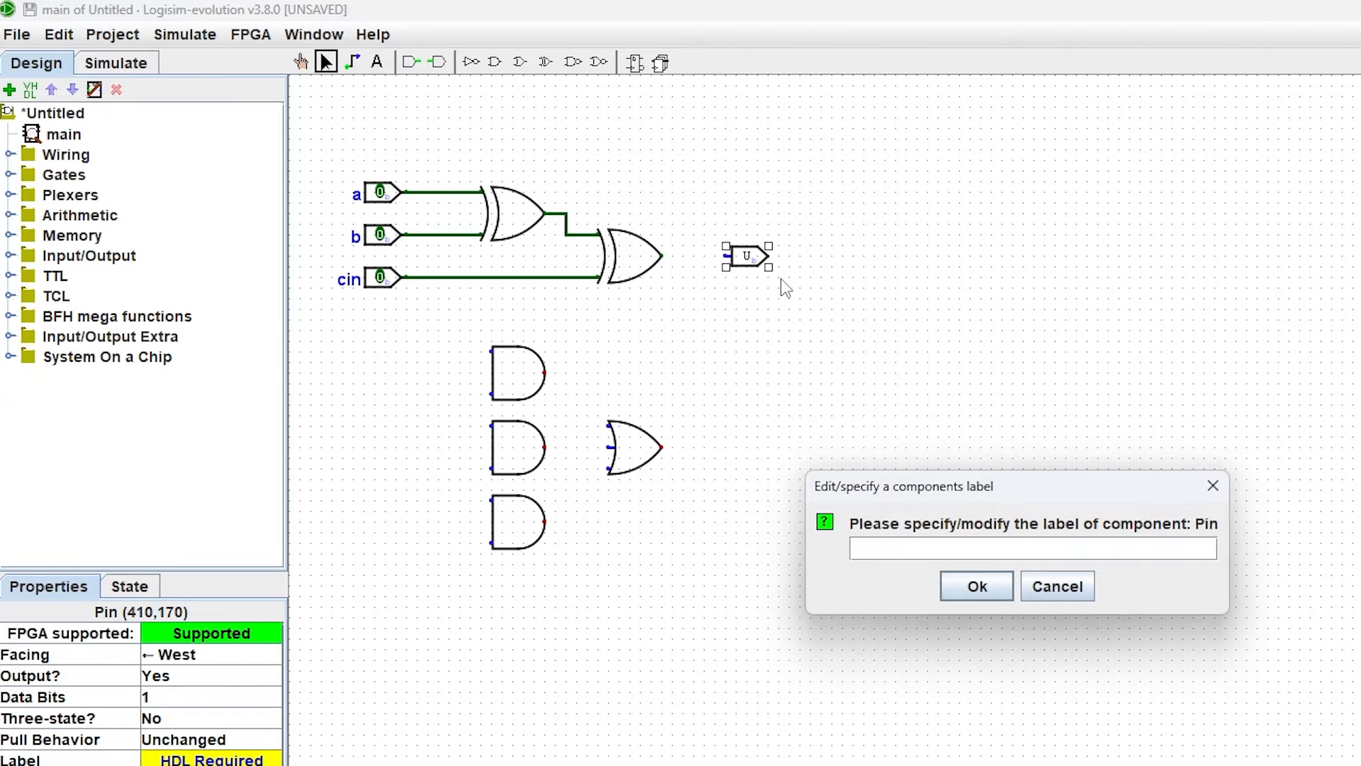
{"action": "type", "text": "s"}
{"action": "key", "text": "Return"}
{"action": "left_click", "coordinate": [939, 449]}
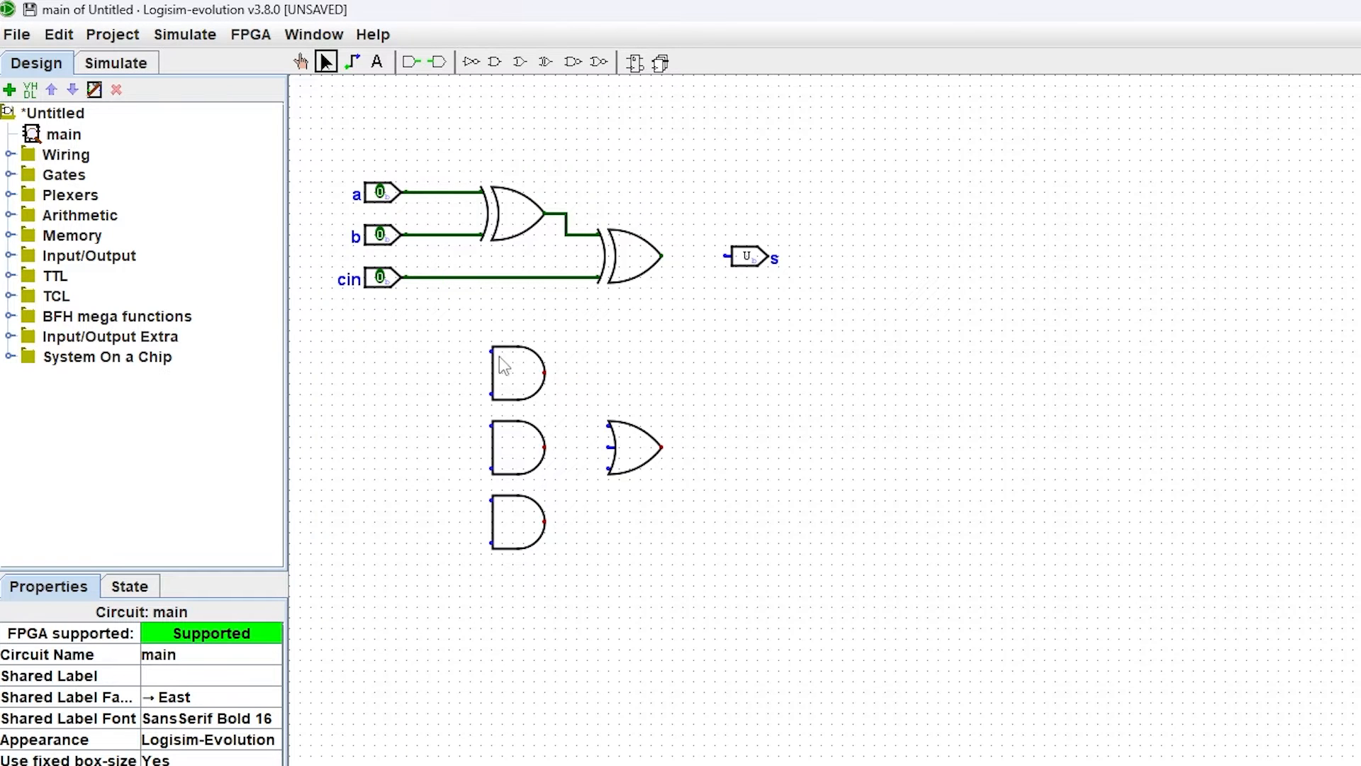
Step: Wire the AND gates to input pairs a–b, a–cin and b–cin, and connect their outputs to the OR gate
{"action": "left_click_drag", "start_coordinate": [492, 350], "coordinate": [448, 192]}
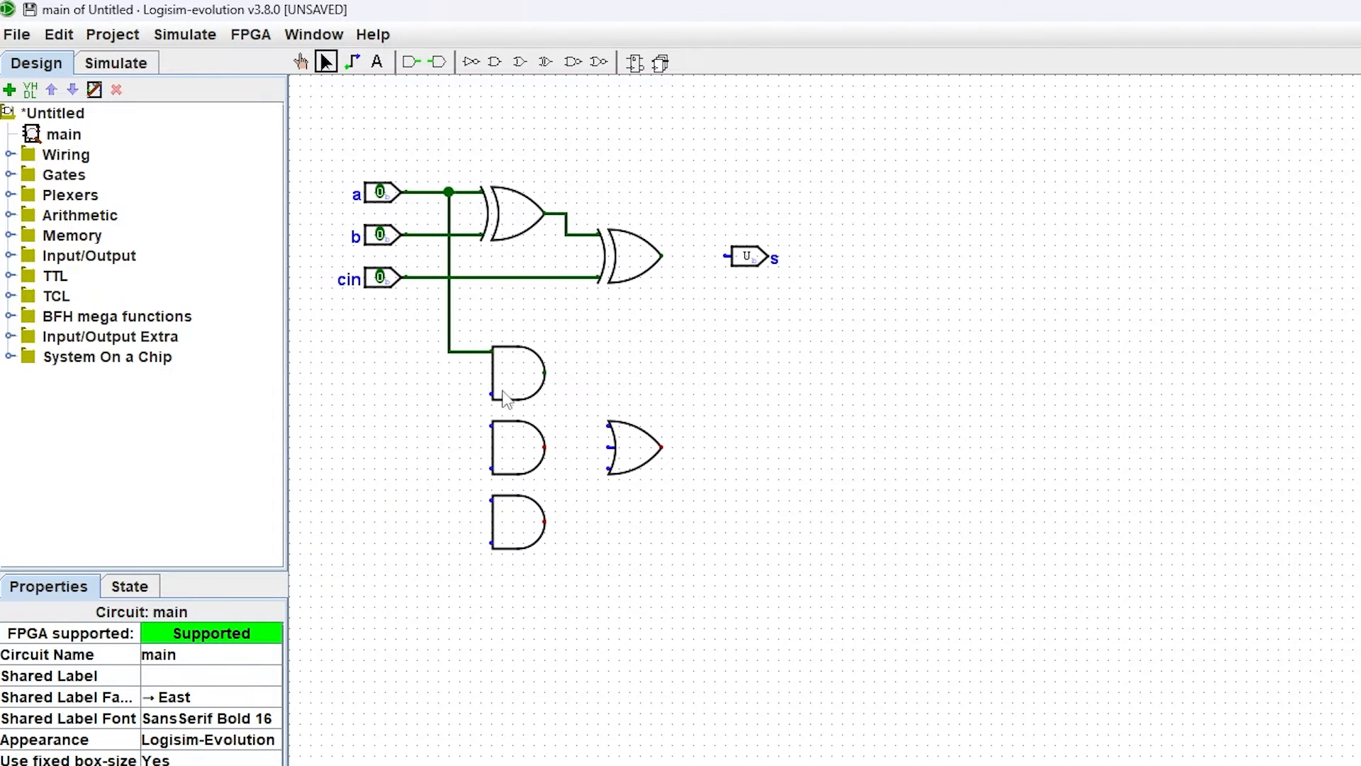
{"action": "left_click_drag", "start_coordinate": [492, 395], "coordinate": [438, 234]}
{"action": "left_click_drag", "start_coordinate": [492, 425], "coordinate": [448, 350]}
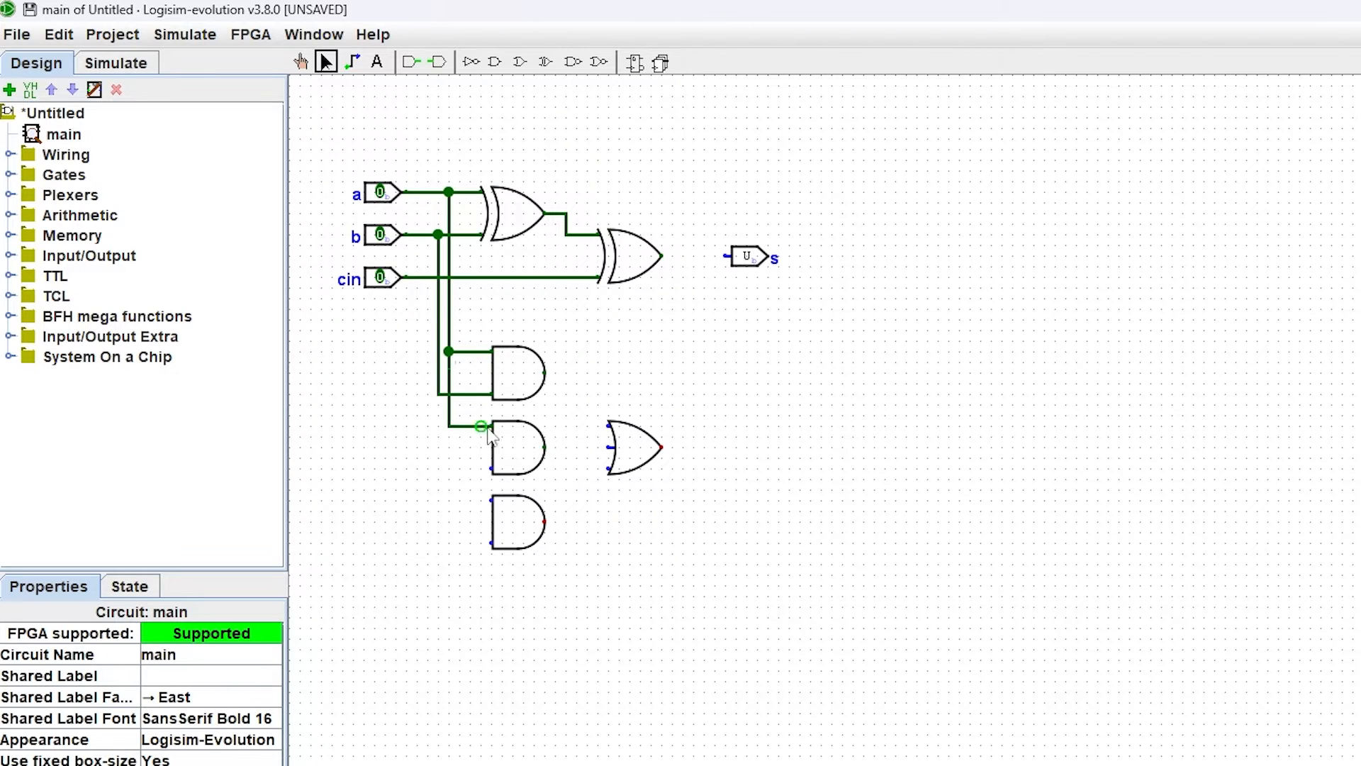
{"action": "left_click_drag", "start_coordinate": [492, 468], "coordinate": [427, 276]}
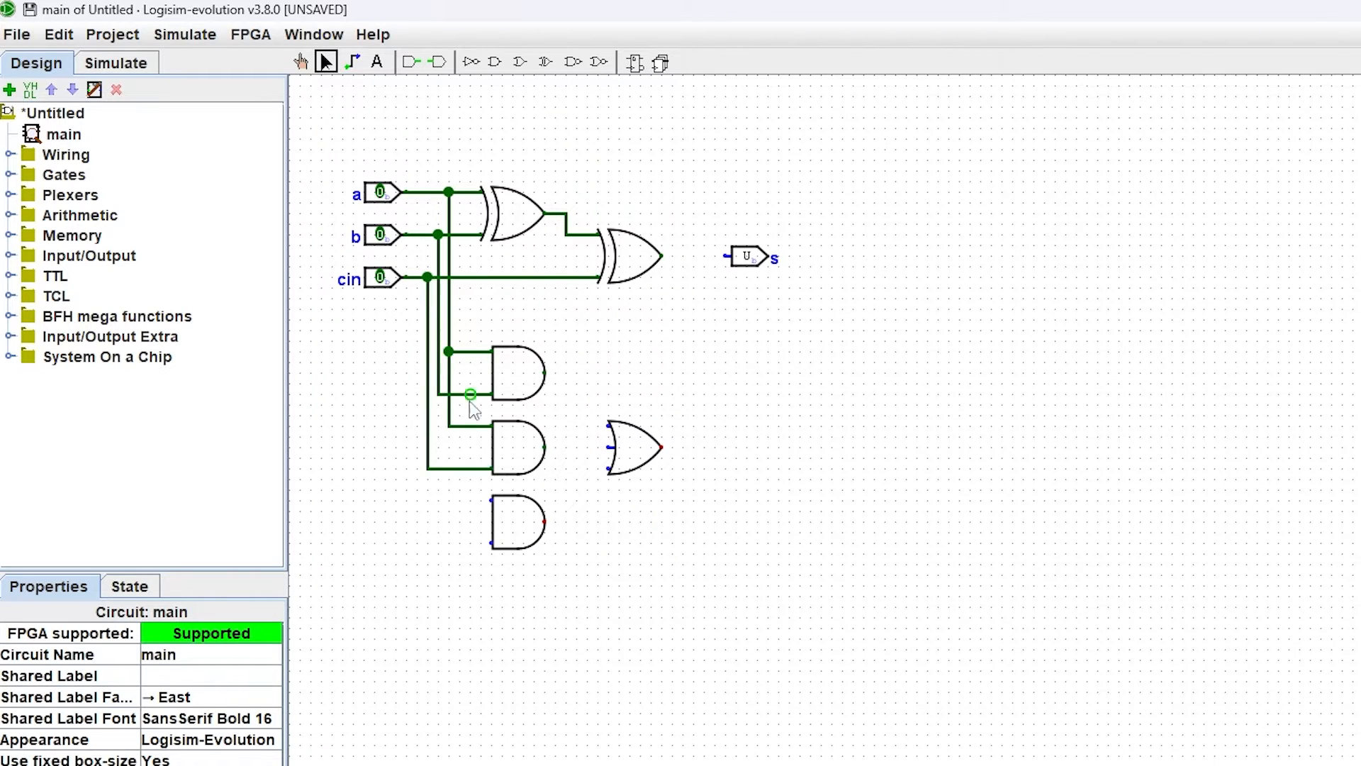
{"action": "left_click_drag", "start_coordinate": [492, 500], "coordinate": [440, 396]}
{"action": "left_click_drag", "start_coordinate": [492, 542], "coordinate": [427, 469]}
{"action": "left_click_drag", "start_coordinate": [544, 372], "coordinate": [610, 447]}
{"action": "left_click_drag", "start_coordinate": [544, 522], "coordinate": [609, 469]}
Step: Add an output pin labelled cout beside the OR gate and wire the OR output to it
{"action": "left_click", "coordinate": [437, 62]}
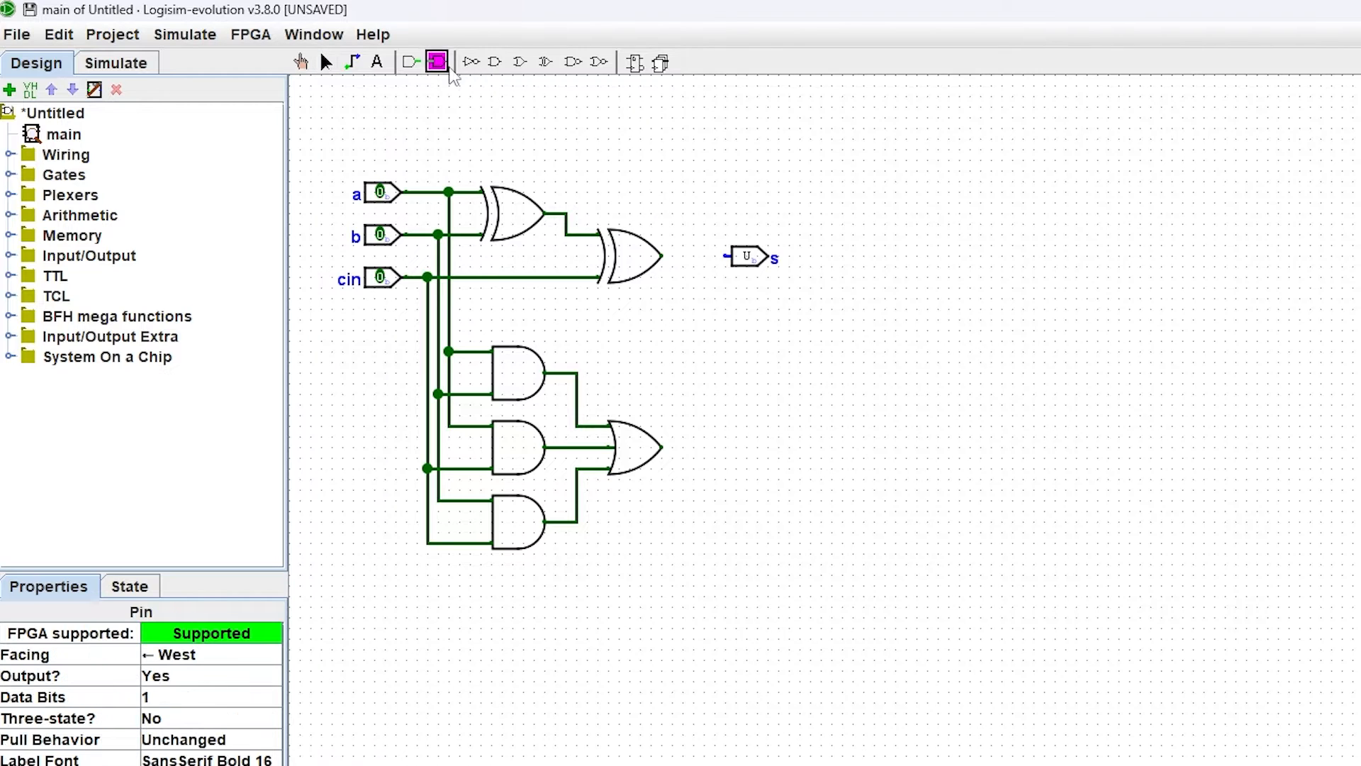
{"action": "left_click", "coordinate": [730, 449]}
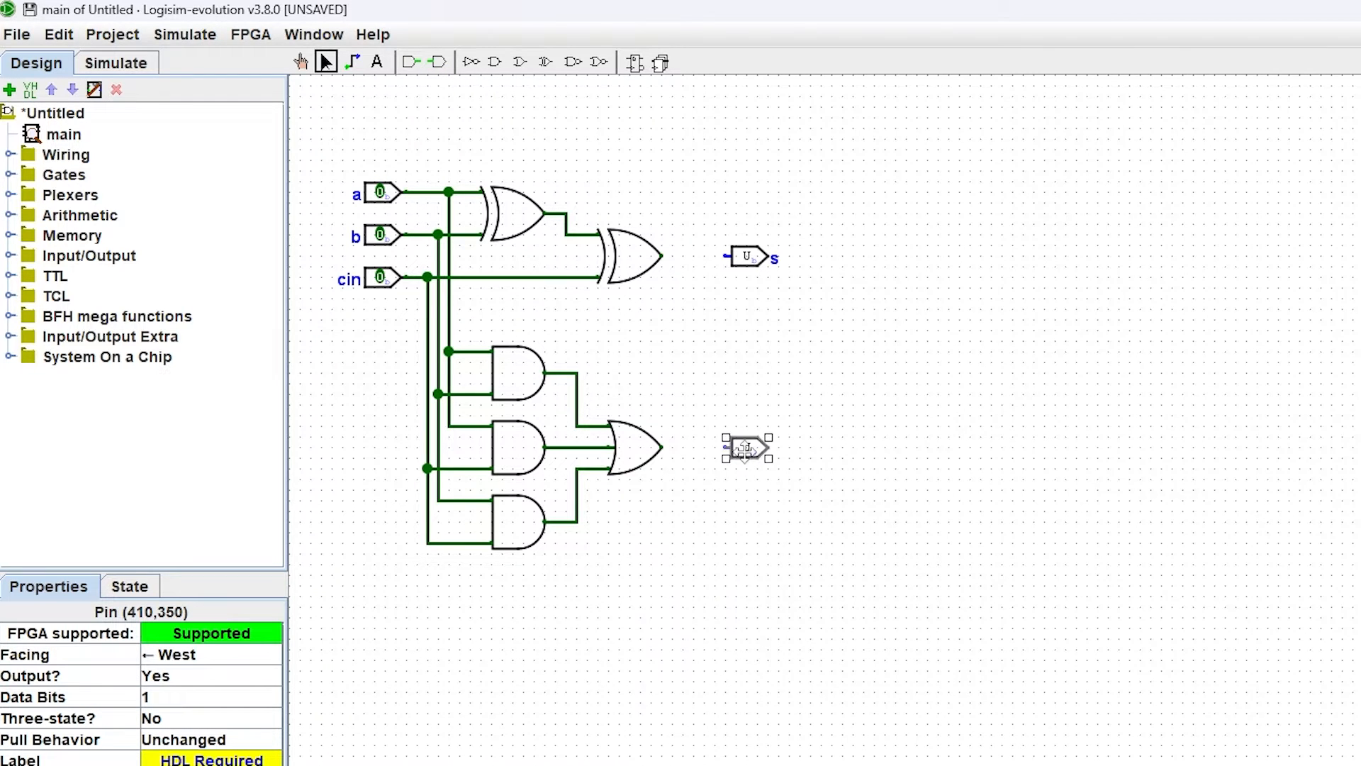
{"action": "double_click", "coordinate": [747, 454]}
{"action": "type", "text": "cou"}
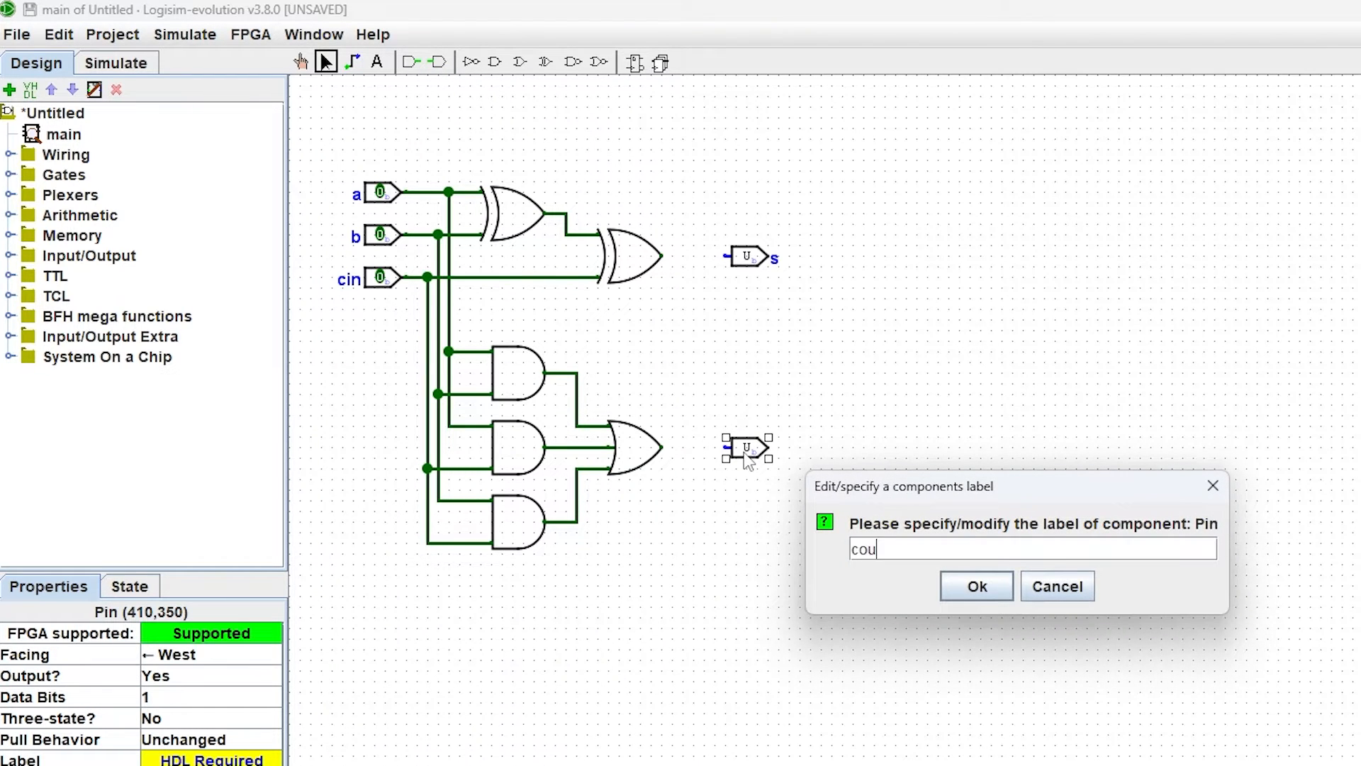
{"action": "type", "text": "t"}
{"action": "key", "text": "Return"}
{"action": "left_click", "coordinate": [841, 268]}
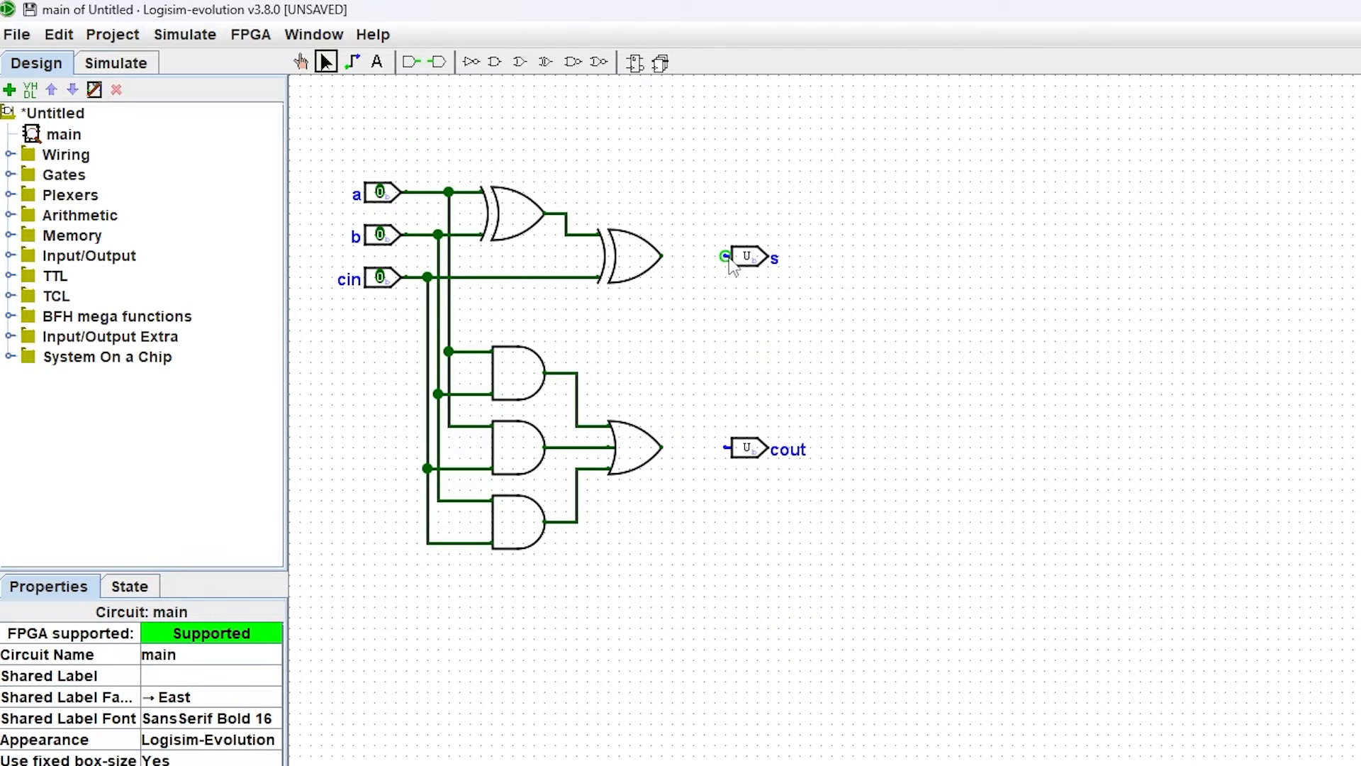
{"action": "left_click_drag", "start_coordinate": [661, 447], "coordinate": [730, 447]}
Step: Test the circuit by toggling input a on and off, then switching input b on
{"action": "left_click", "coordinate": [304, 67]}
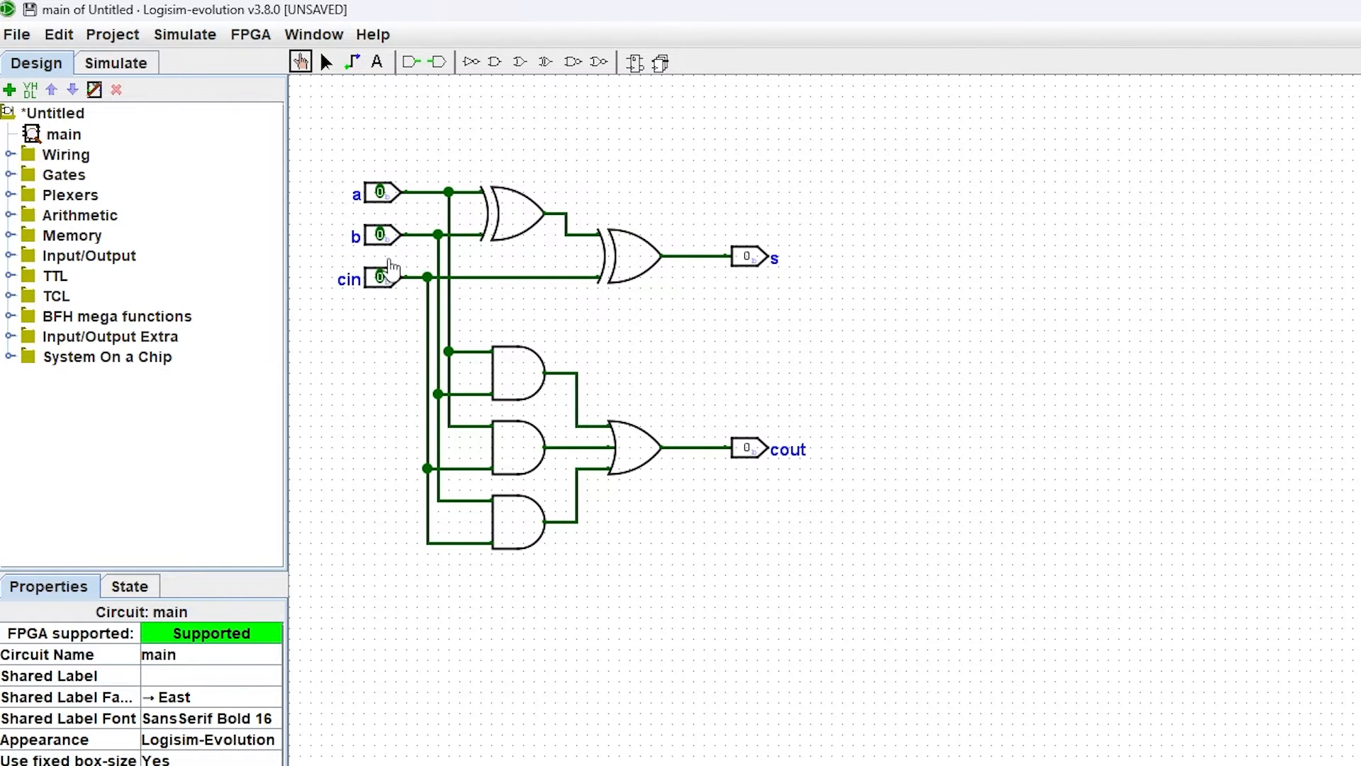
{"action": "left_click", "coordinate": [381, 193]}
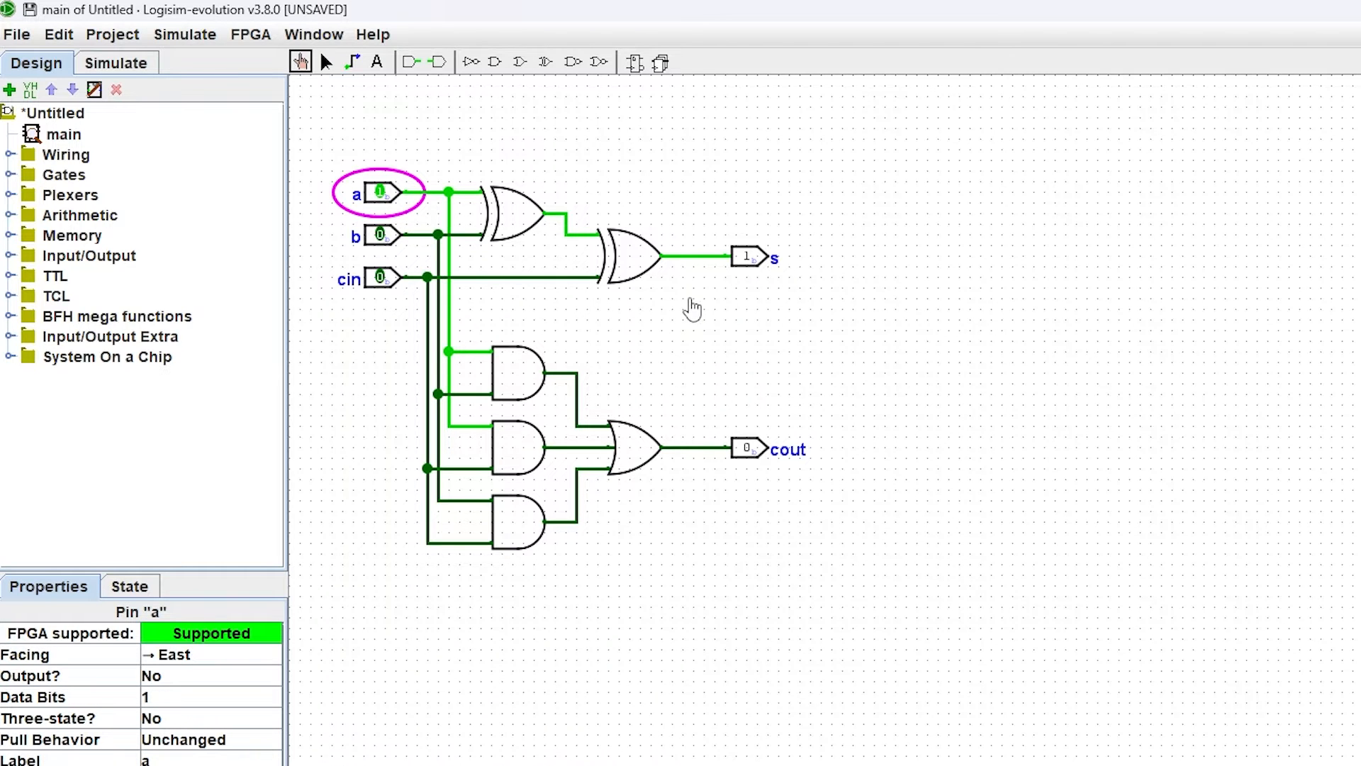
{"action": "left_click", "coordinate": [380, 194]}
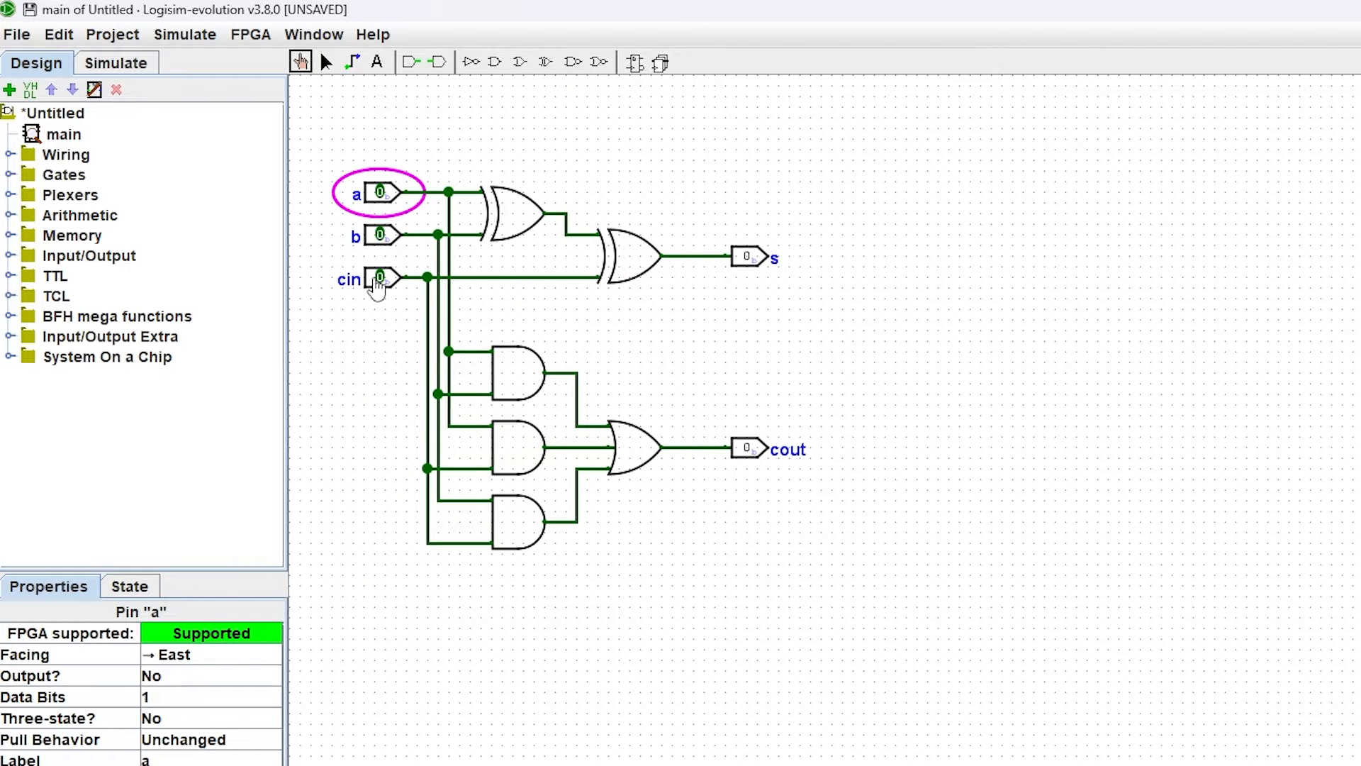
{"action": "left_click", "coordinate": [380, 236]}
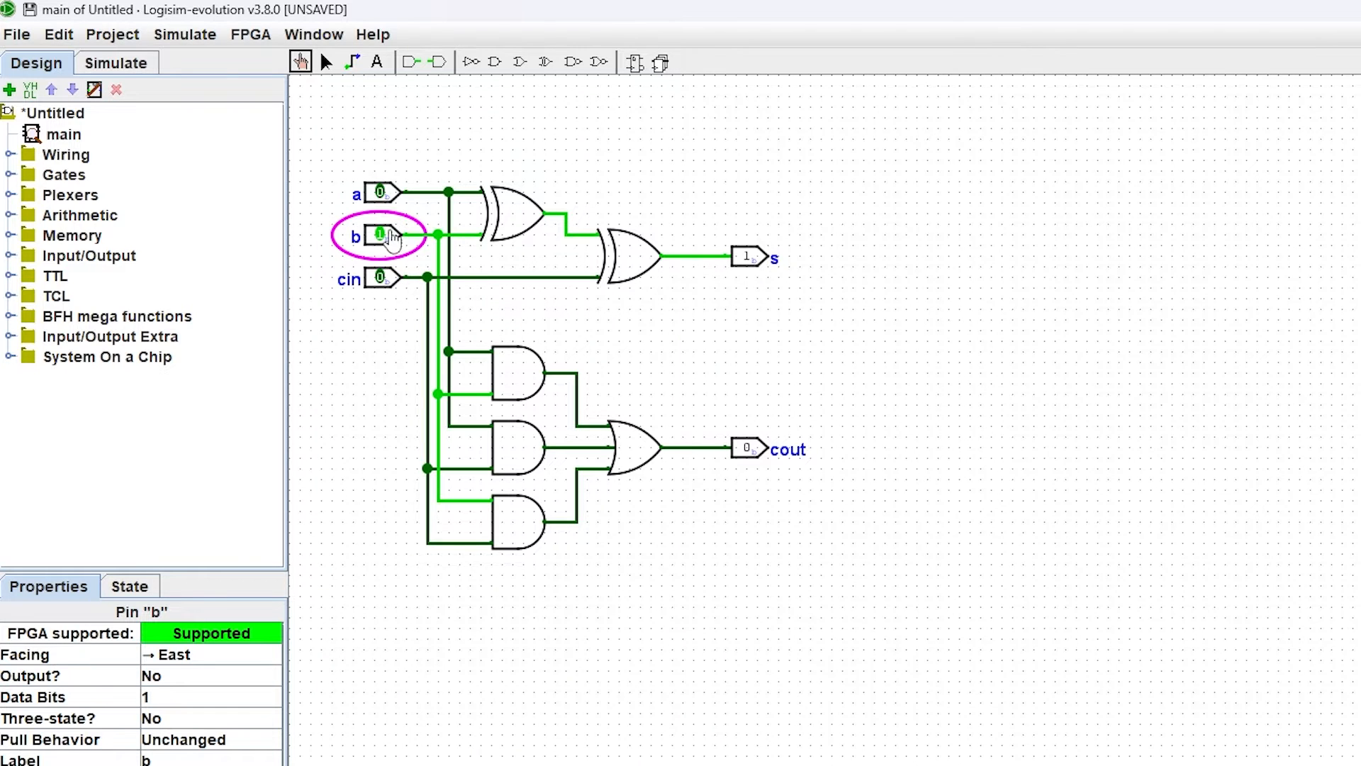
Step: Test the adder by toggling inputs a, b and cin through several on/off combinations
{"action": "left_click", "coordinate": [381, 193]}
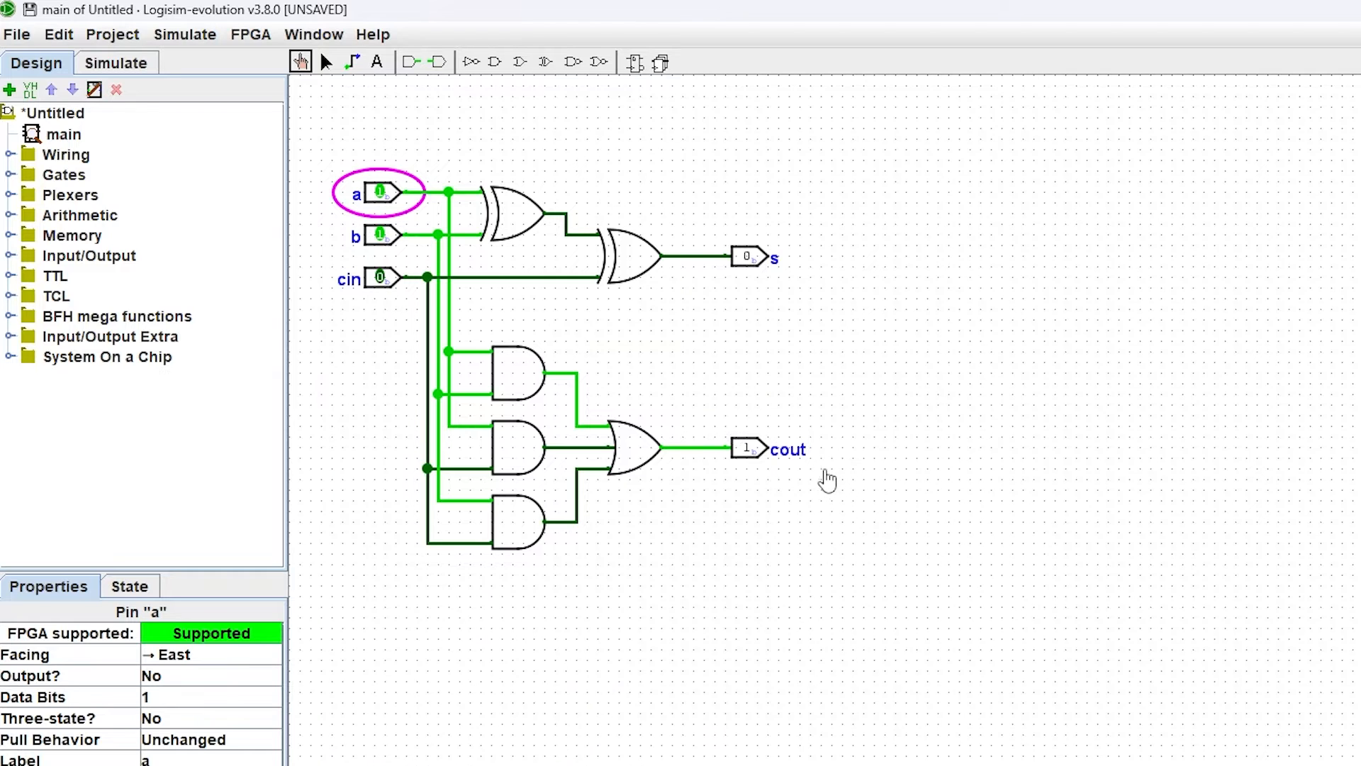
{"action": "left_click", "coordinate": [381, 234]}
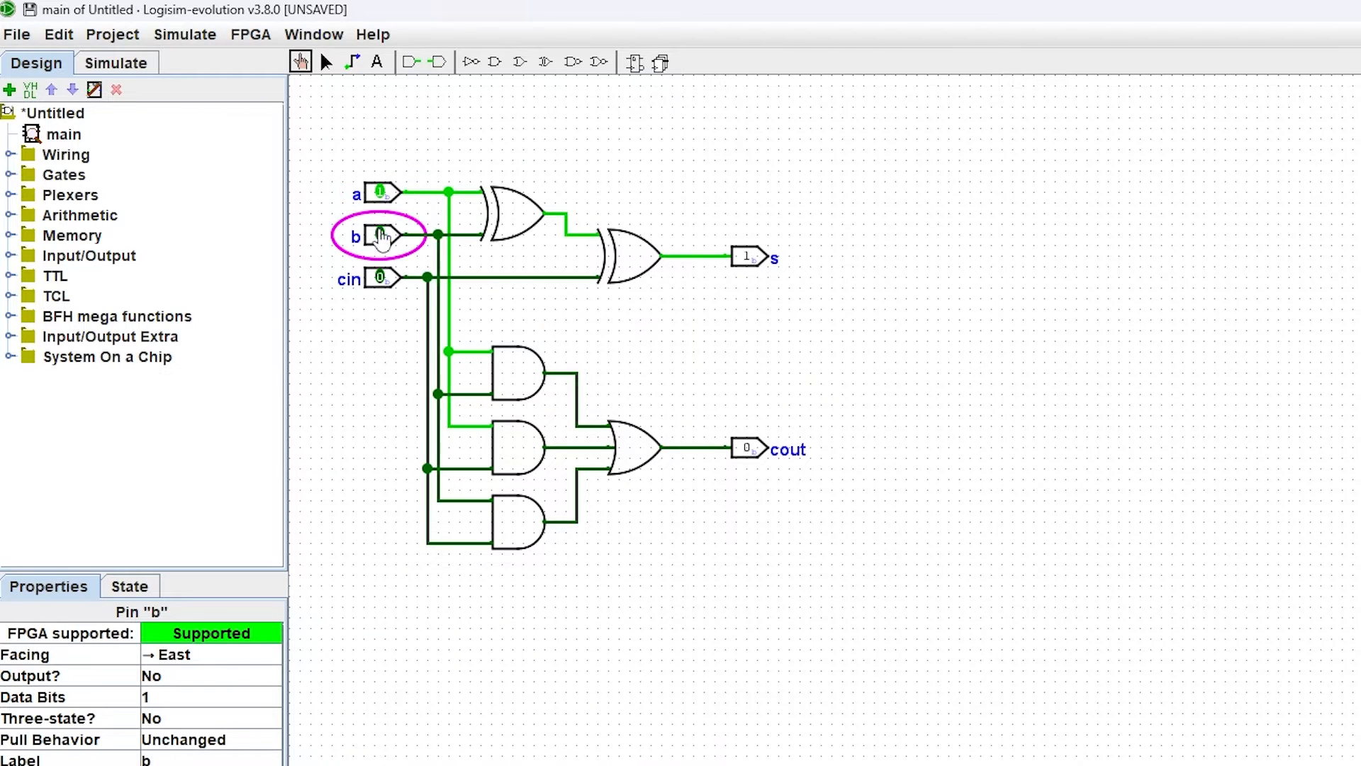
{"action": "left_click", "coordinate": [380, 192]}
{"action": "left_click", "coordinate": [381, 277]}
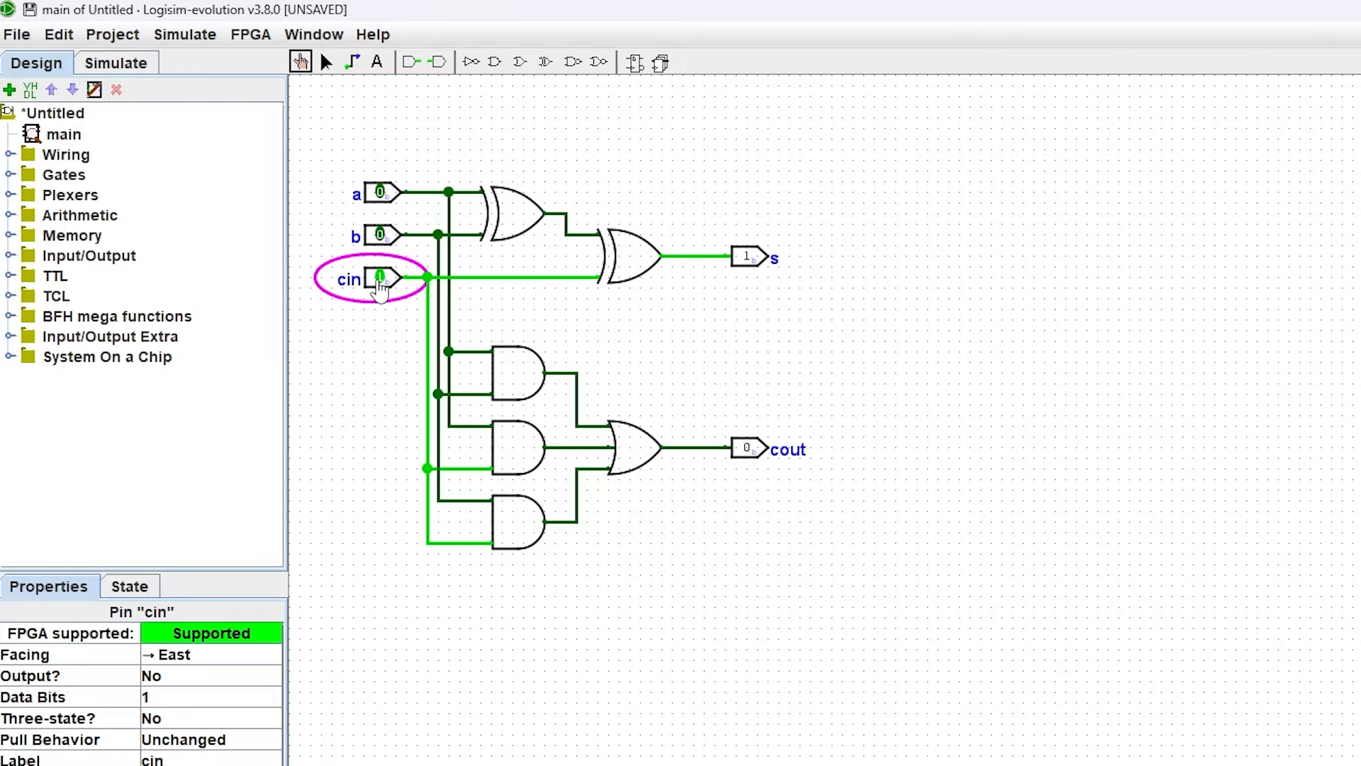
{"action": "left_click", "coordinate": [382, 193]}
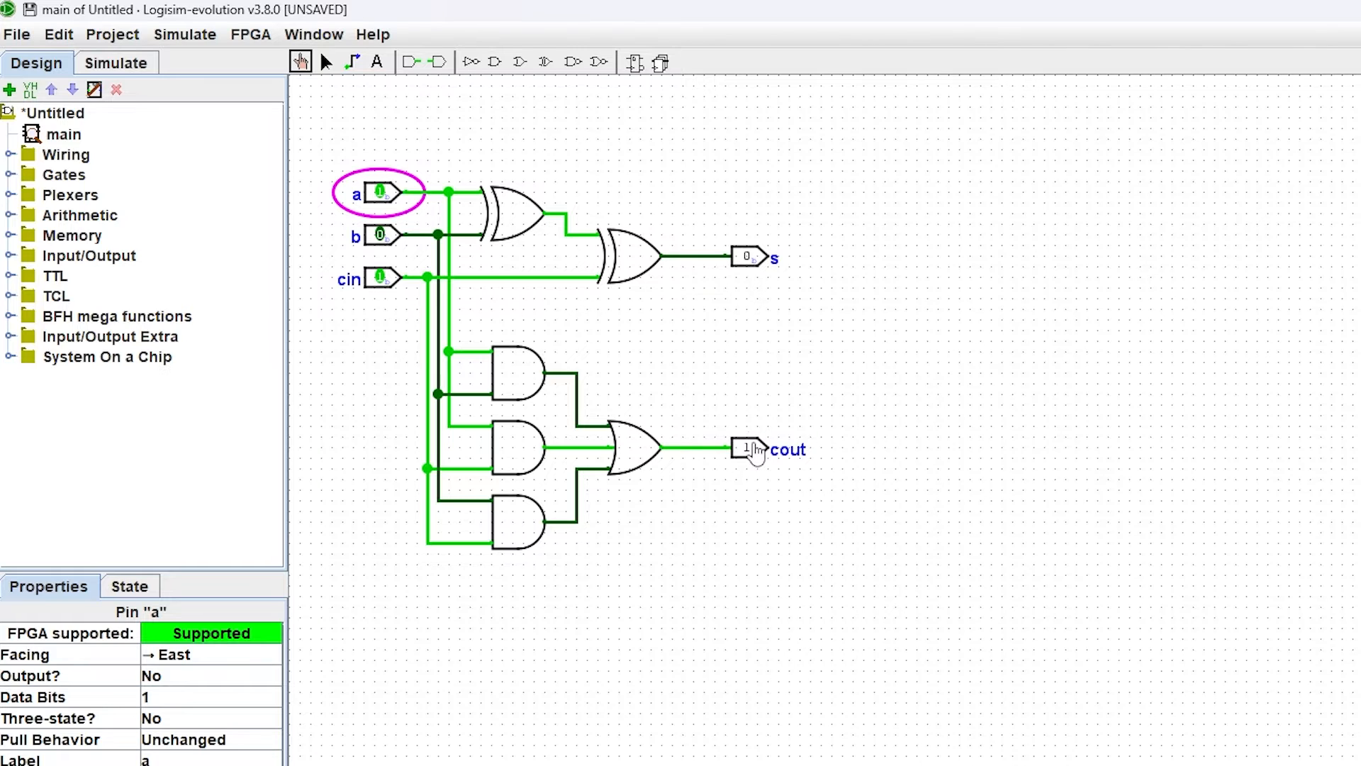
{"action": "left_click", "coordinate": [381, 195]}
{"action": "left_click", "coordinate": [381, 231]}
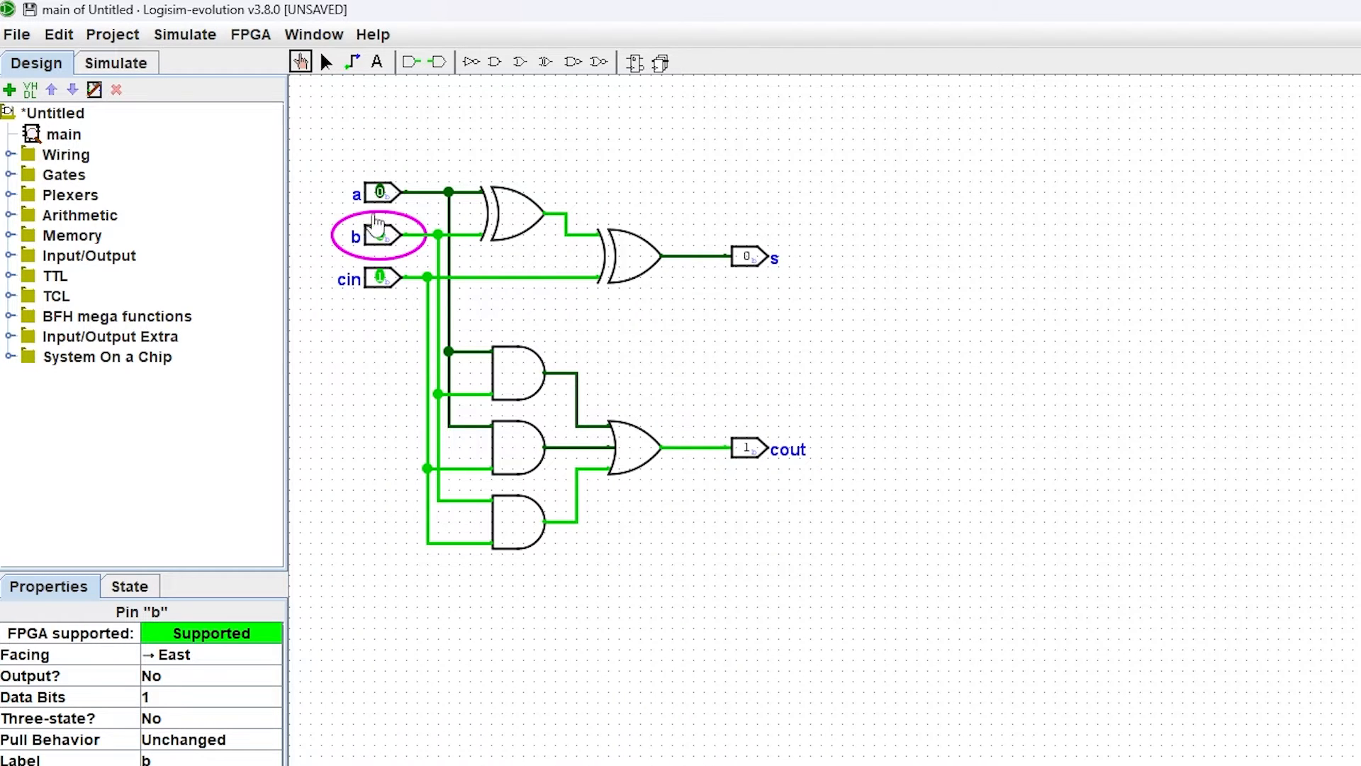
Step: Turn input a on so all three inputs are 1, then switch a, b and cin back off
{"action": "left_click", "coordinate": [399, 195]}
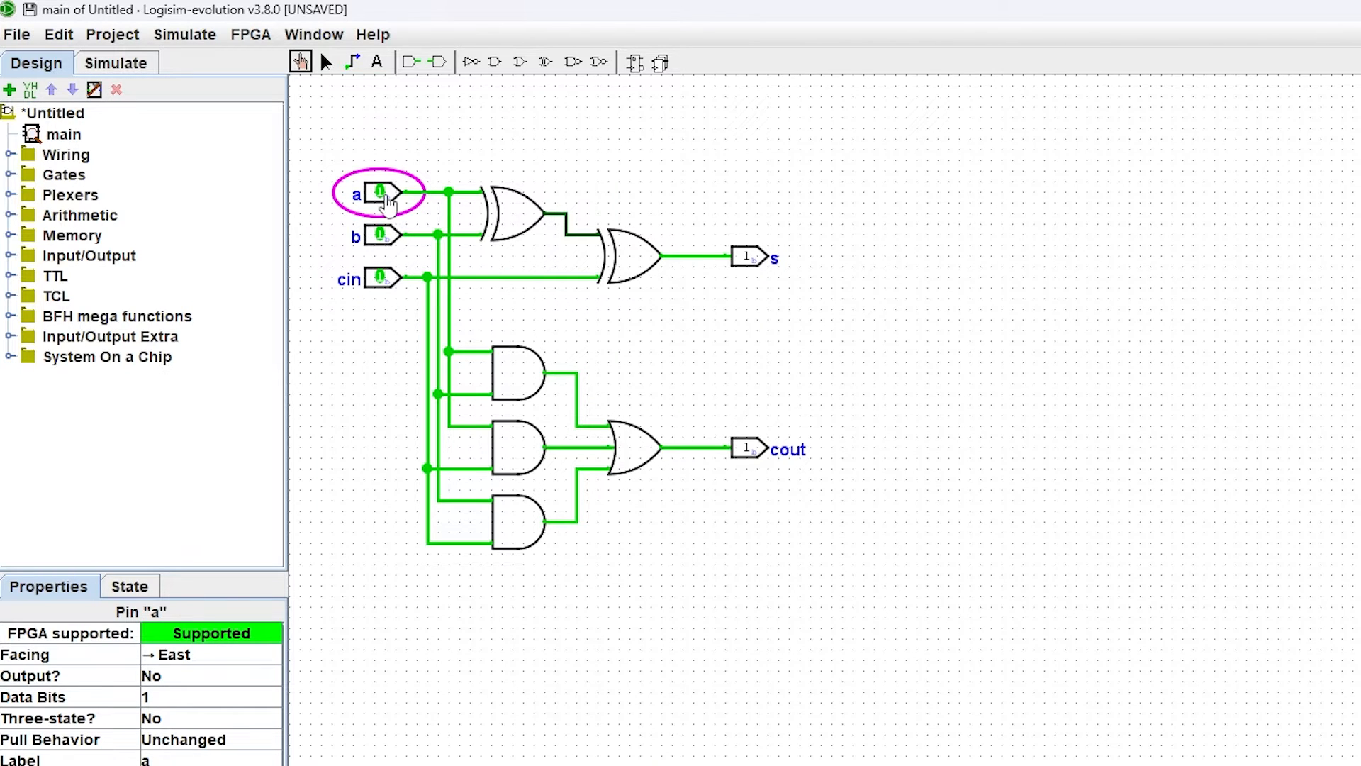
{"action": "left_click", "coordinate": [382, 194]}
{"action": "left_click", "coordinate": [383, 236]}
{"action": "left_click", "coordinate": [381, 277]}
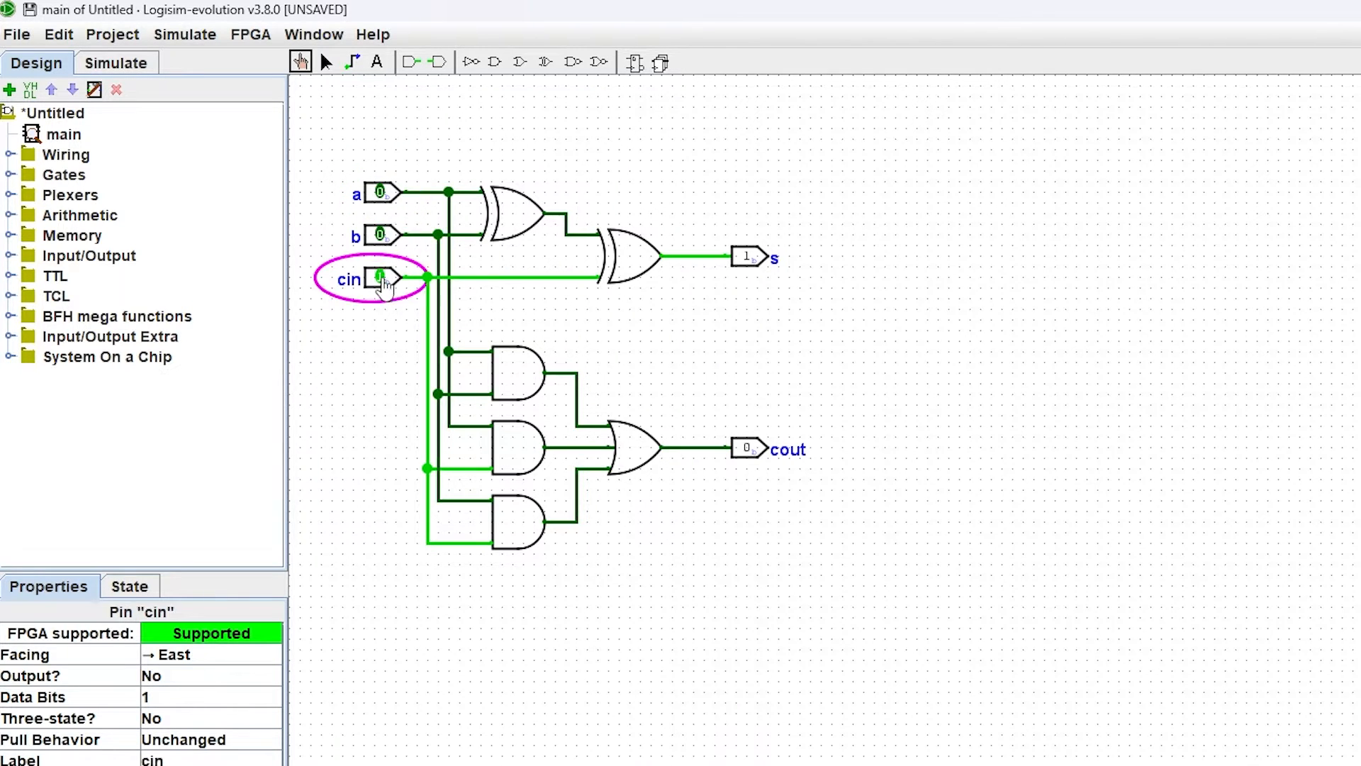
Step: Start saving the project and browse to the Projetos folder on drive SSDDATA (E:)
{"action": "left_click", "coordinate": [17, 34]}
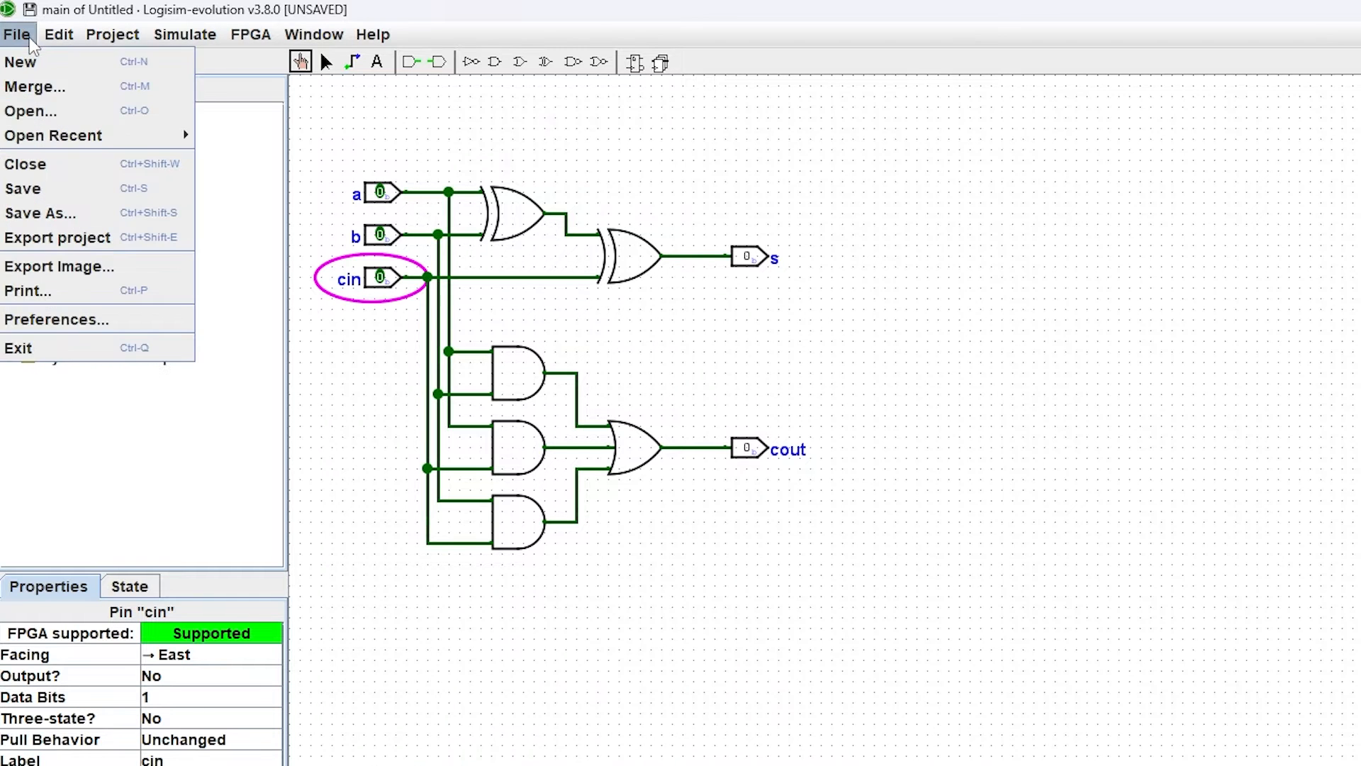
{"action": "left_click", "coordinate": [61, 188]}
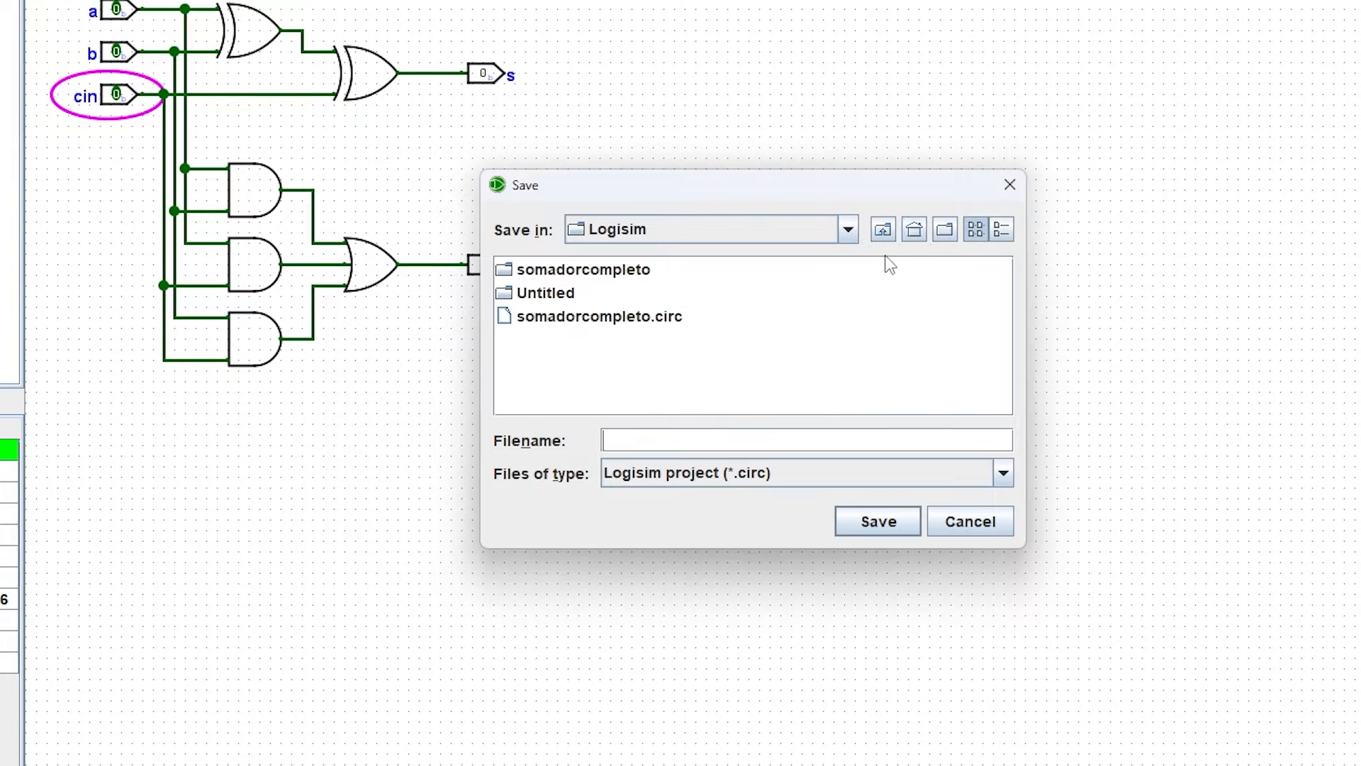
{"action": "left_click", "coordinate": [916, 231]}
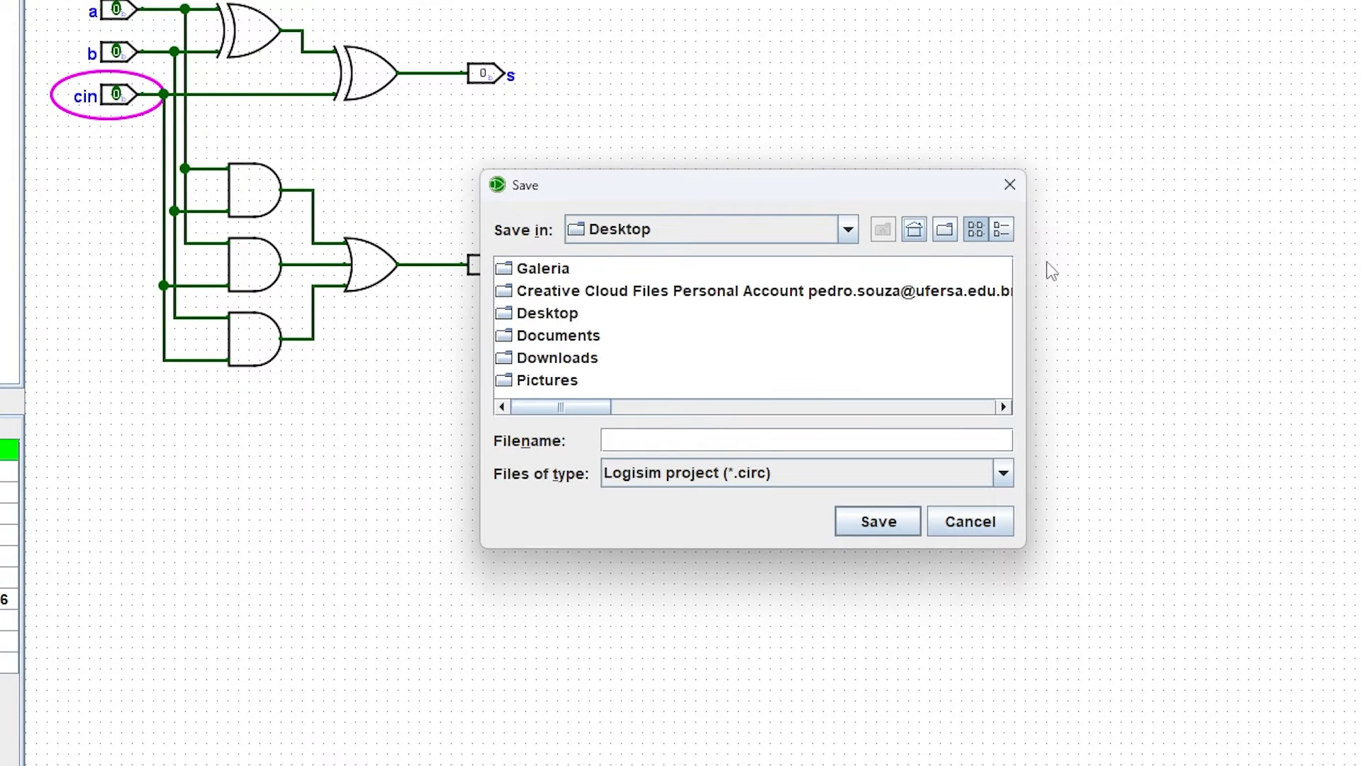
{"action": "left_click", "coordinate": [821, 226]}
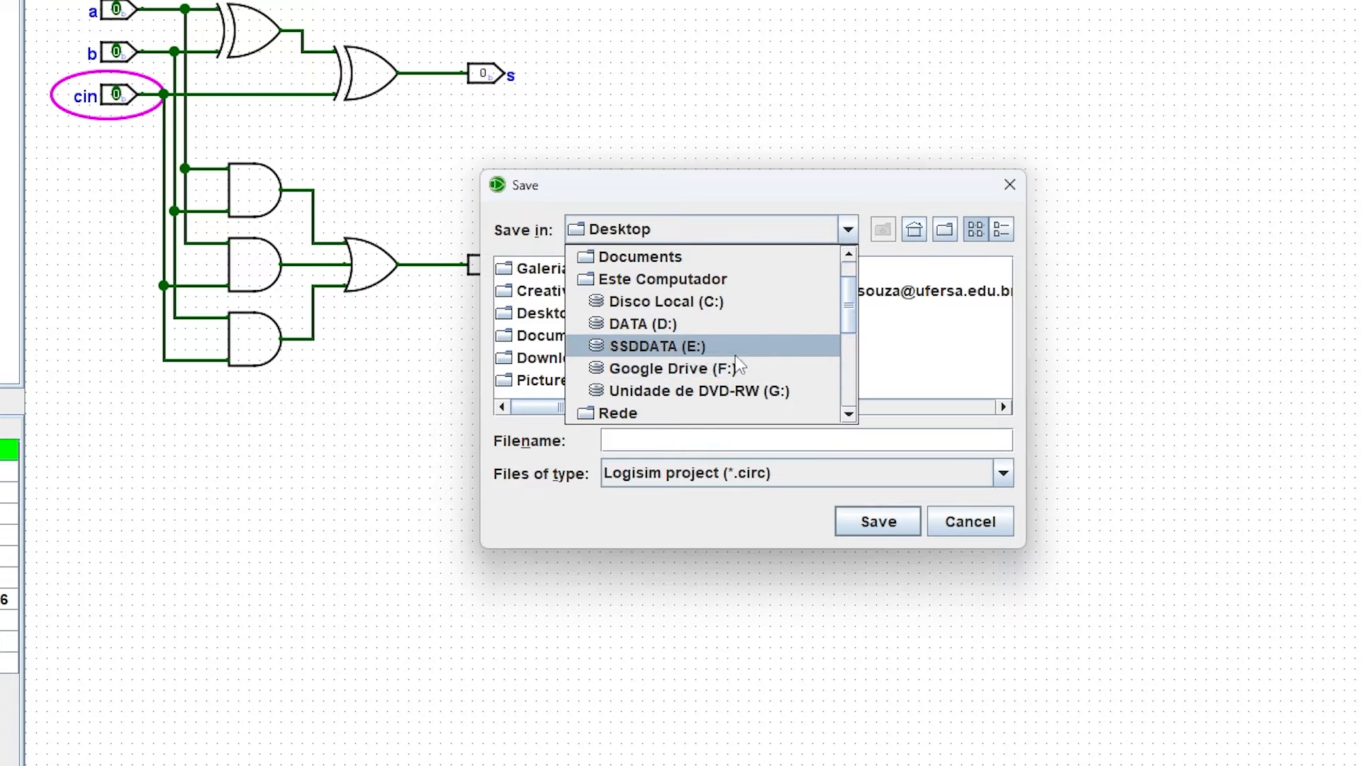
{"action": "left_click", "coordinate": [708, 347]}
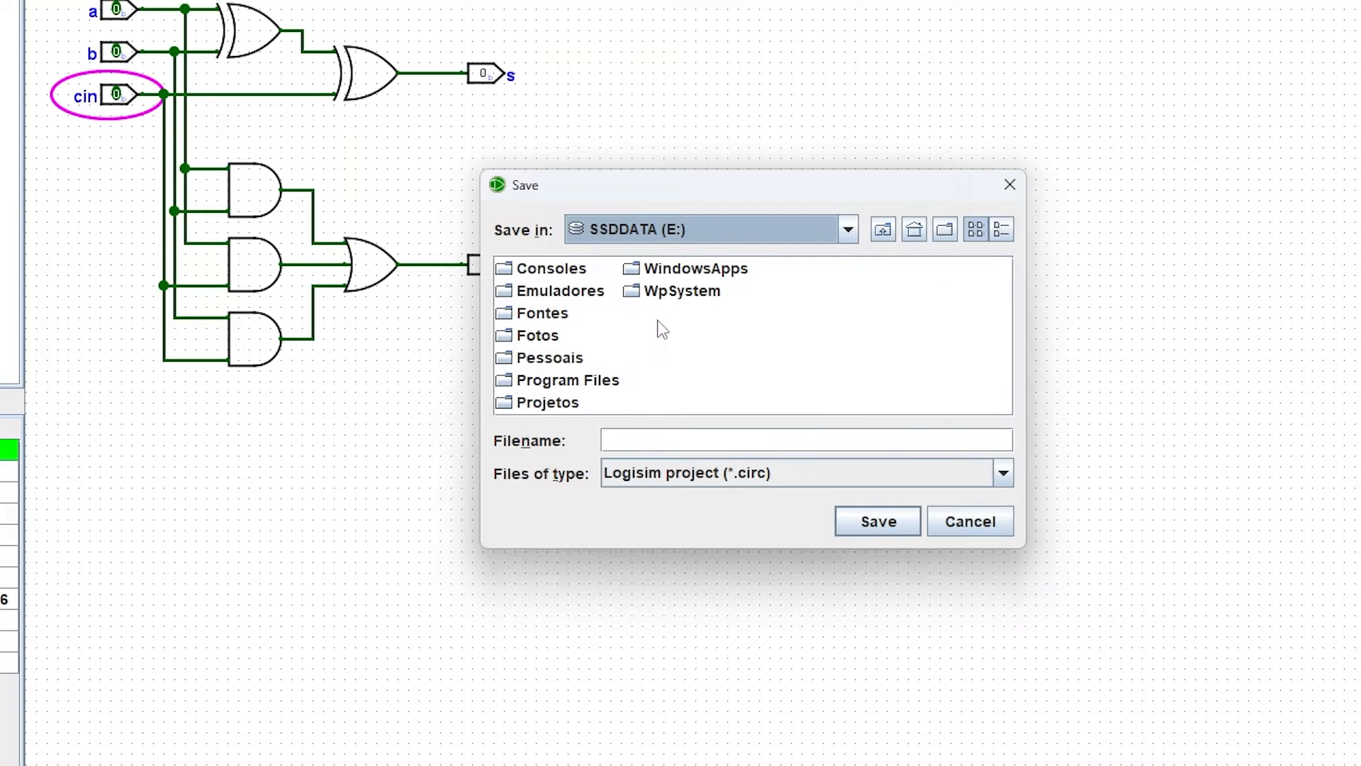
{"action": "double_click", "coordinate": [566, 401]}
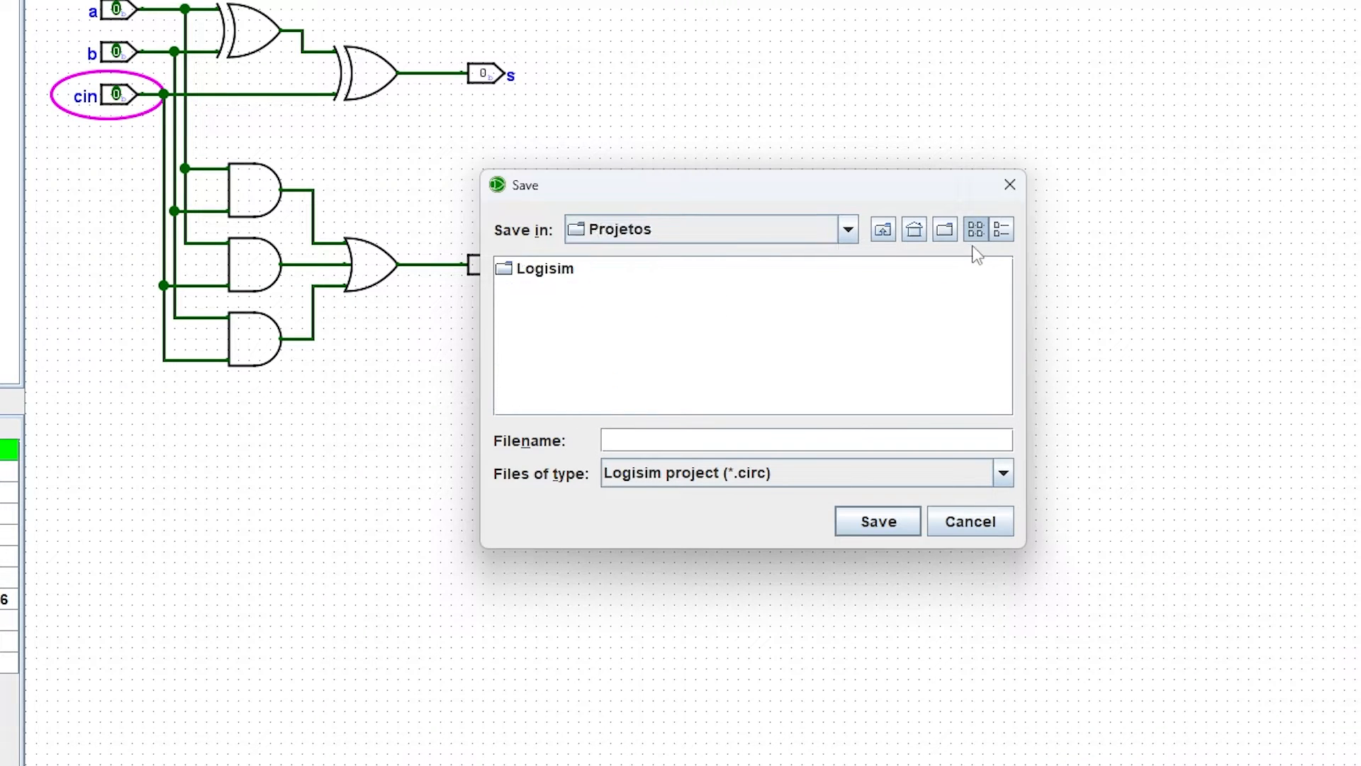
Step: Create a new folder named somadorcompleto inside Projetos and open it
{"action": "left_click", "coordinate": [943, 239]}
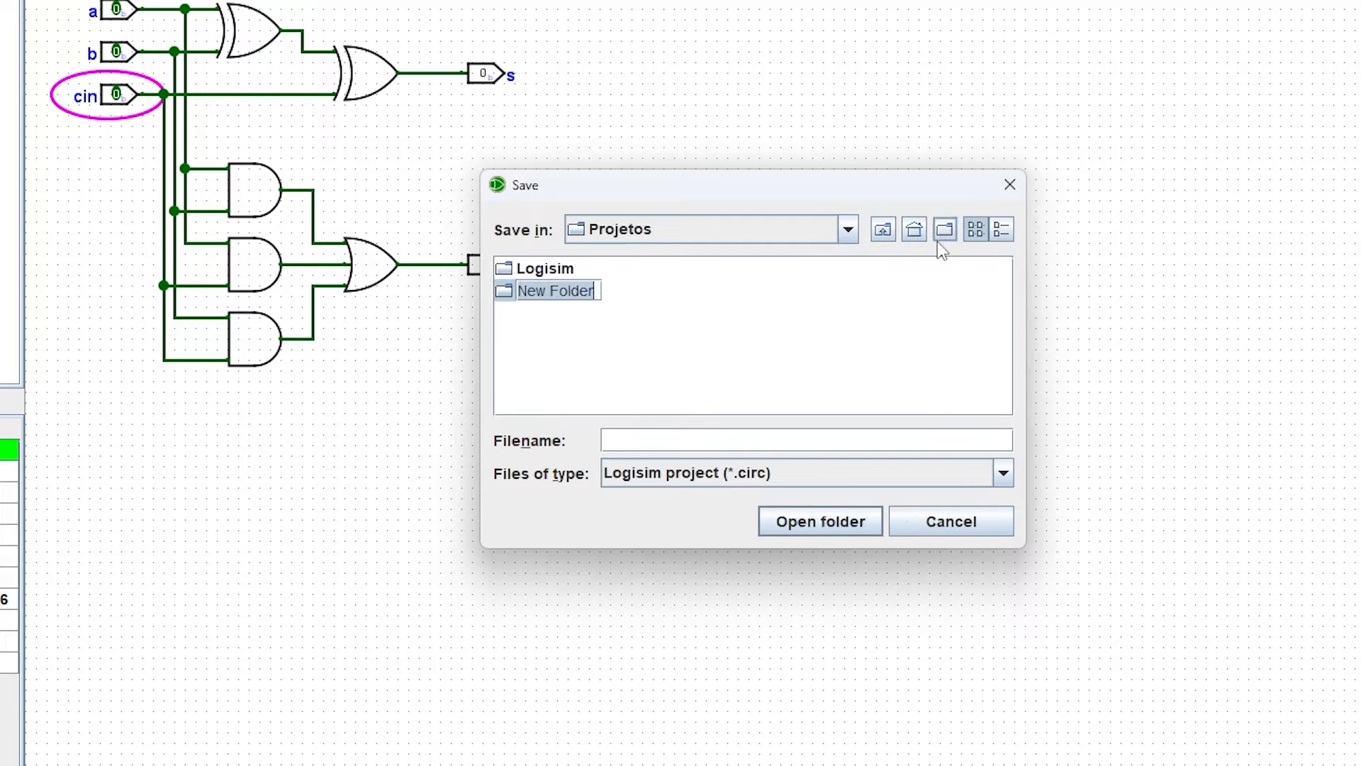
{"action": "type", "text": "somadorcompleto"}
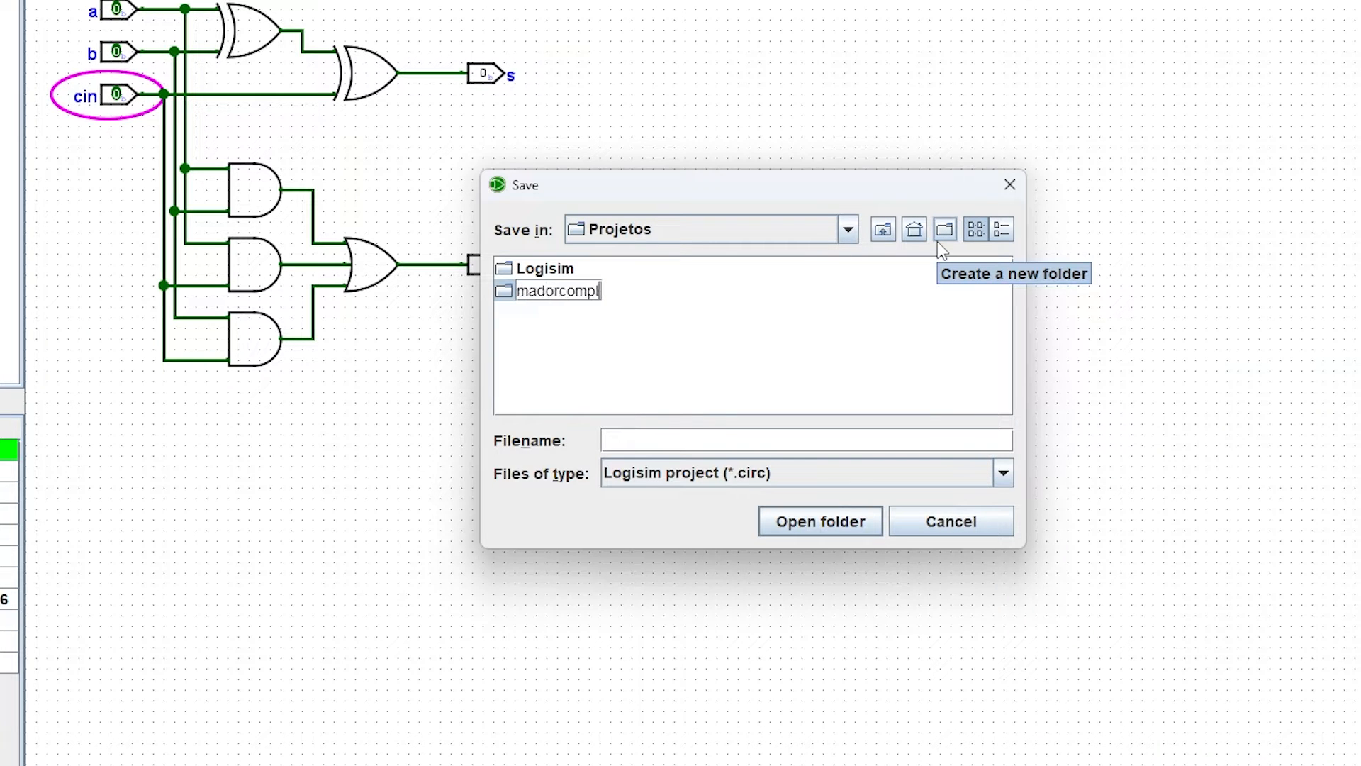
{"action": "key", "text": "Return"}
{"action": "key", "text": "Return"}
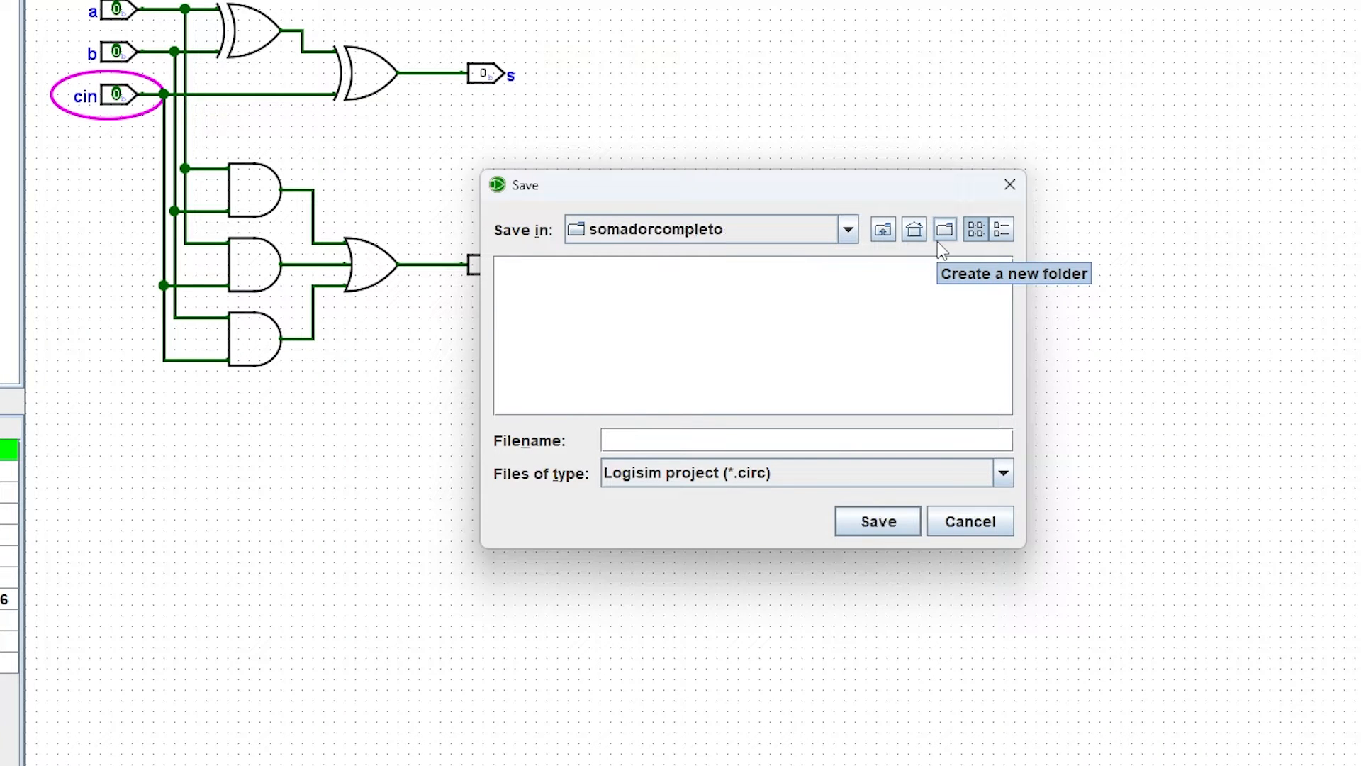
Step: Save the project in that folder as somadorcompleto
{"action": "left_click", "coordinate": [748, 432]}
{"action": "type", "text": "somadorcompleto"}
{"action": "key", "text": "Return"}
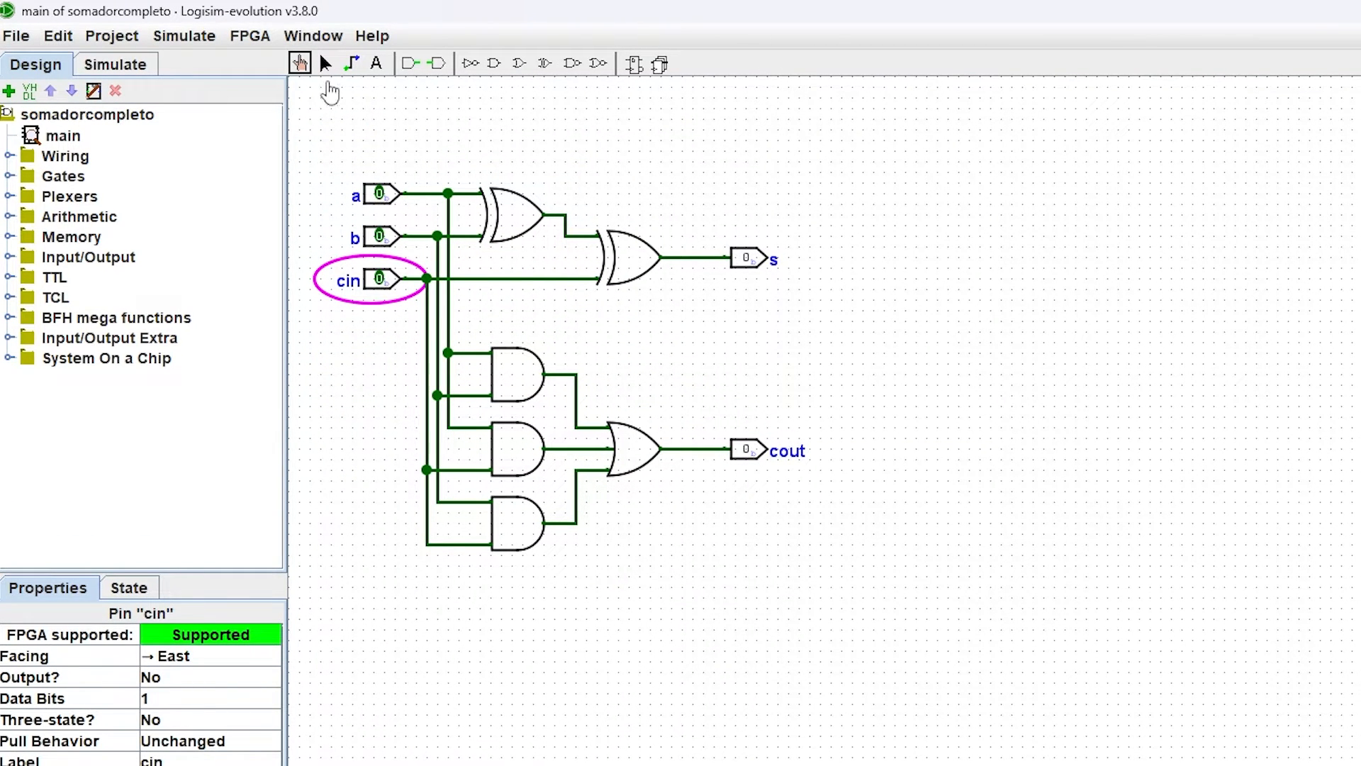
Step: Open the Preferences window on its Software page and select the Altera/Intel Quartus toolpath text
{"action": "left_click", "coordinate": [325, 63]}
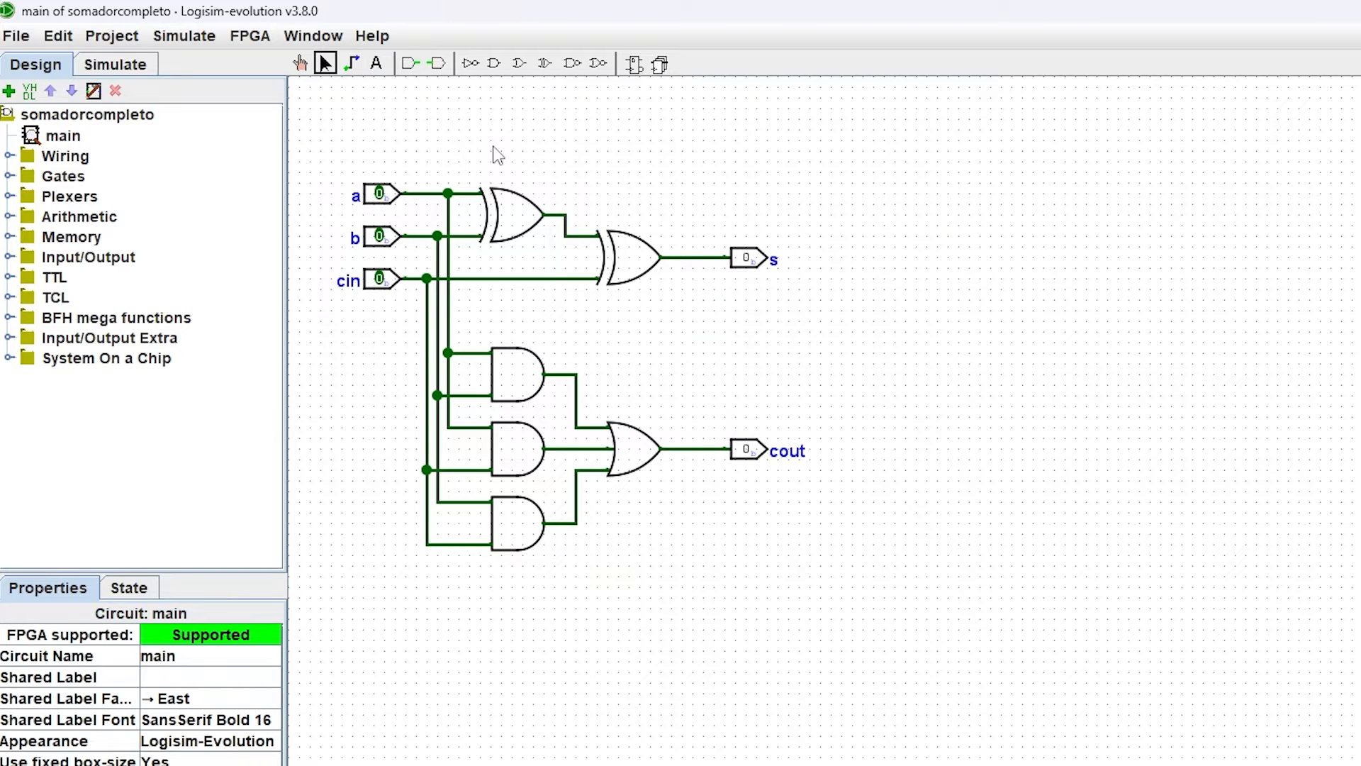
{"action": "left_click", "coordinate": [28, 43]}
{"action": "left_click", "coordinate": [78, 316]}
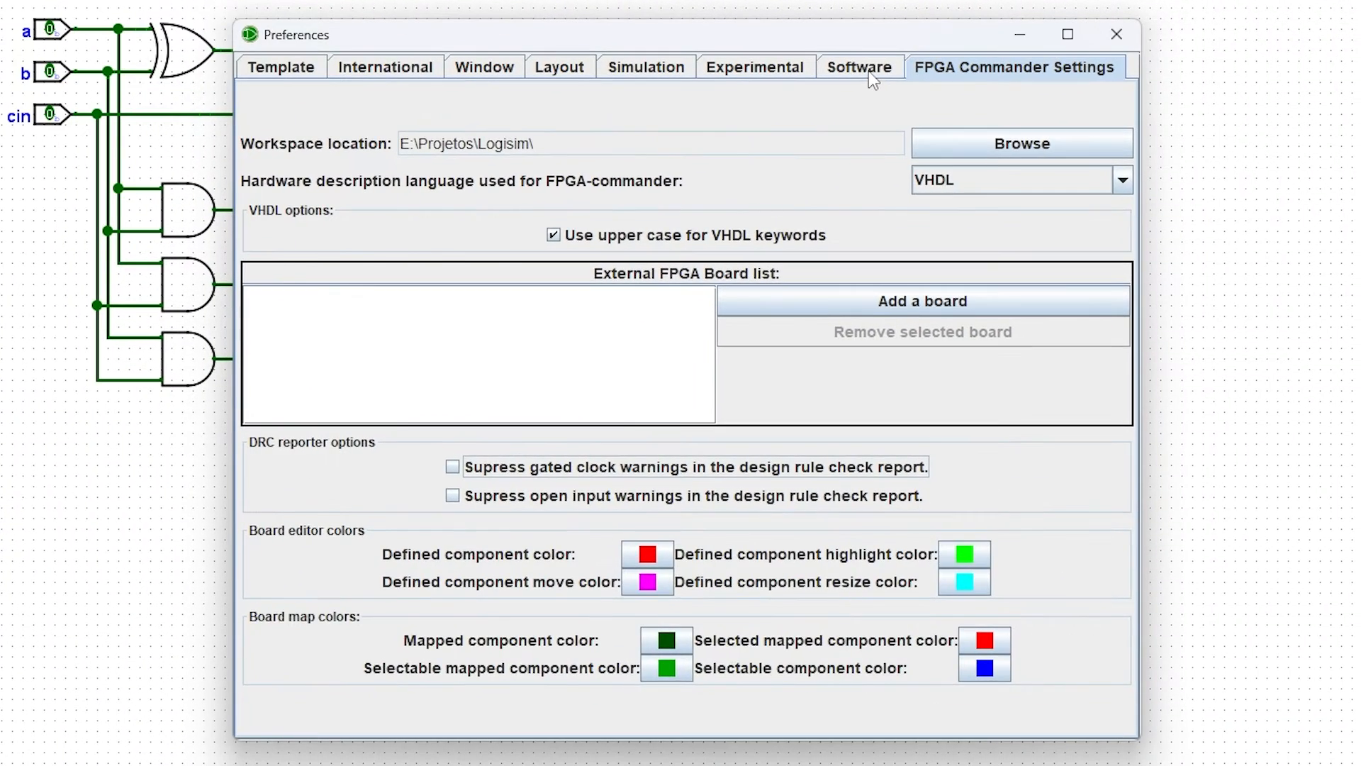
{"action": "left_click", "coordinate": [1198, 234]}
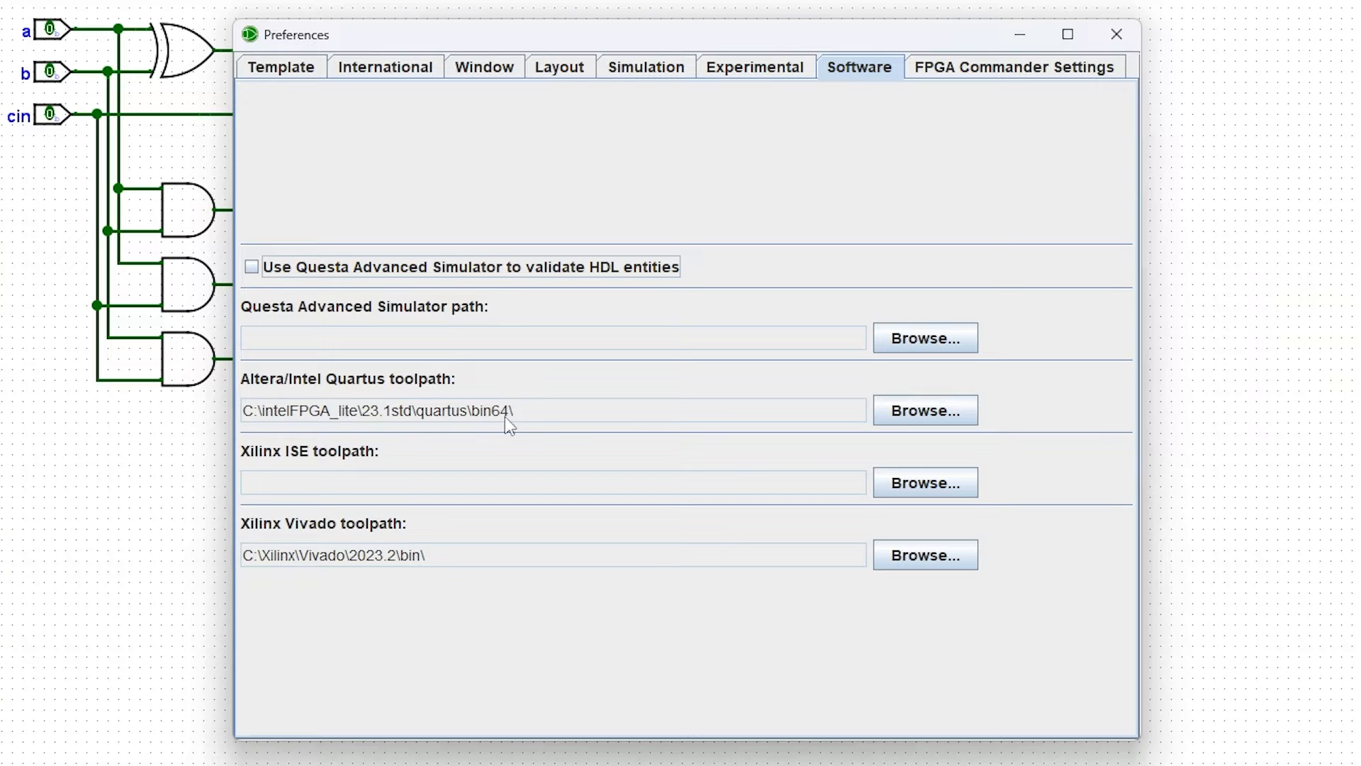
{"action": "left_click_drag", "start_coordinate": [519, 413], "coordinate": [261, 415]}
{"action": "left_click_drag", "start_coordinate": [560, 423], "coordinate": [243, 415]}
{"action": "left_click_drag", "start_coordinate": [554, 415], "coordinate": [295, 415]}
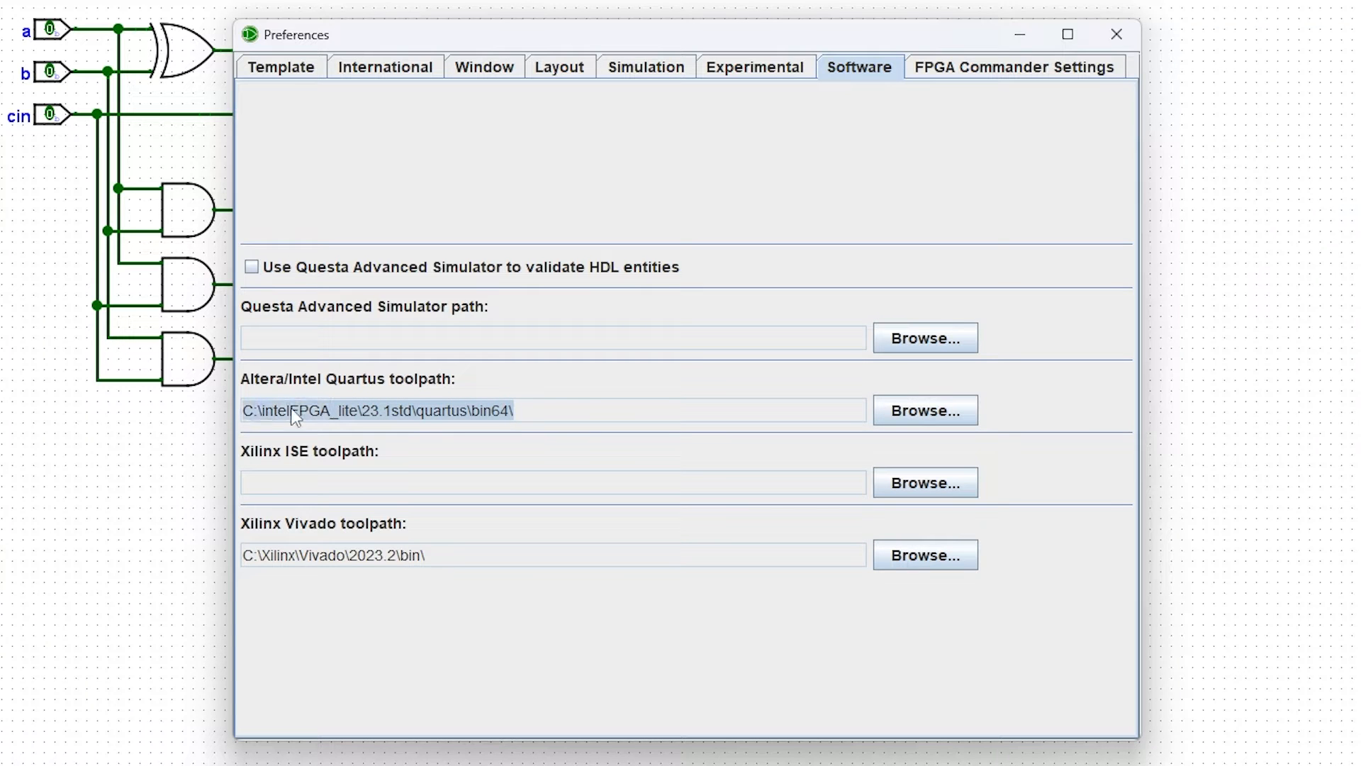
{"action": "left_click", "coordinate": [525, 411]}
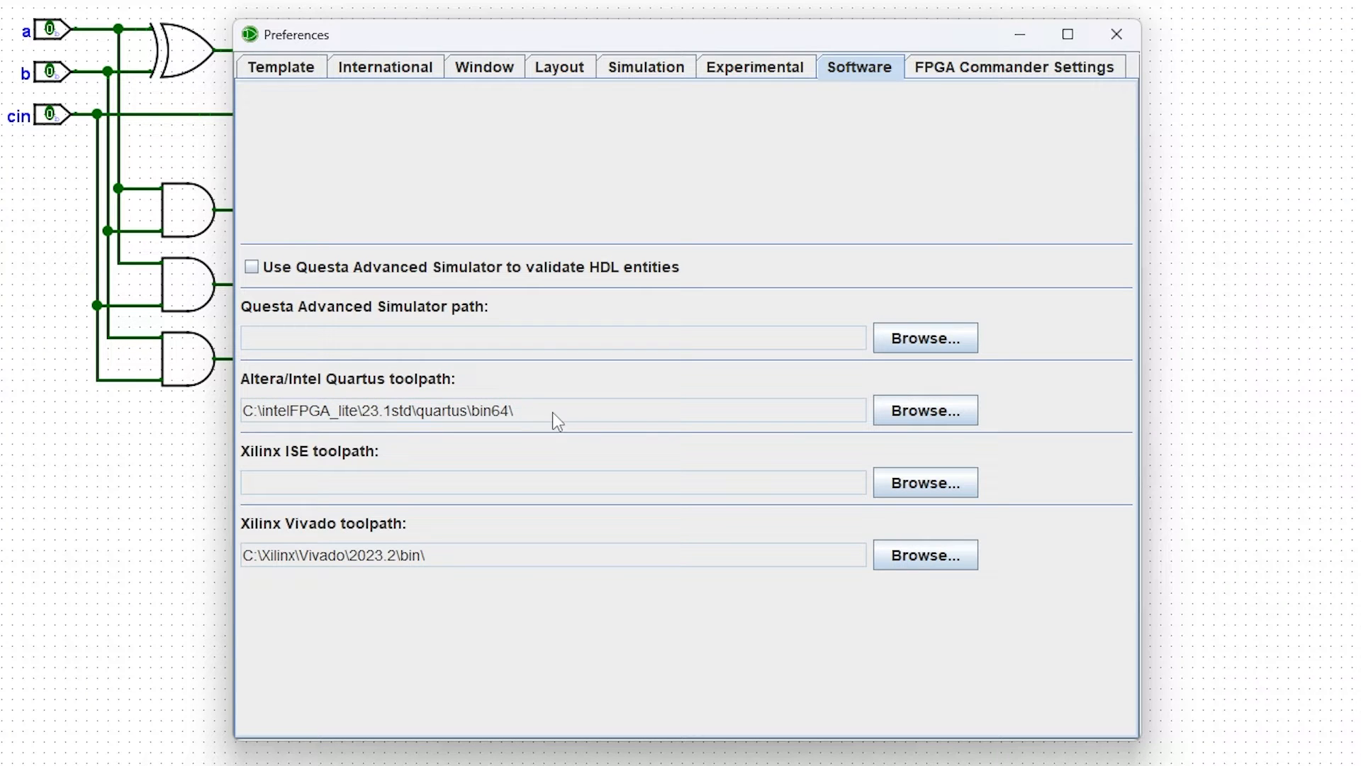
Step: Browse for the Quartus toolpath and set it to C:\intelFPGA_lite\23.1std\quartus\bin64
{"action": "left_click", "coordinate": [907, 415]}
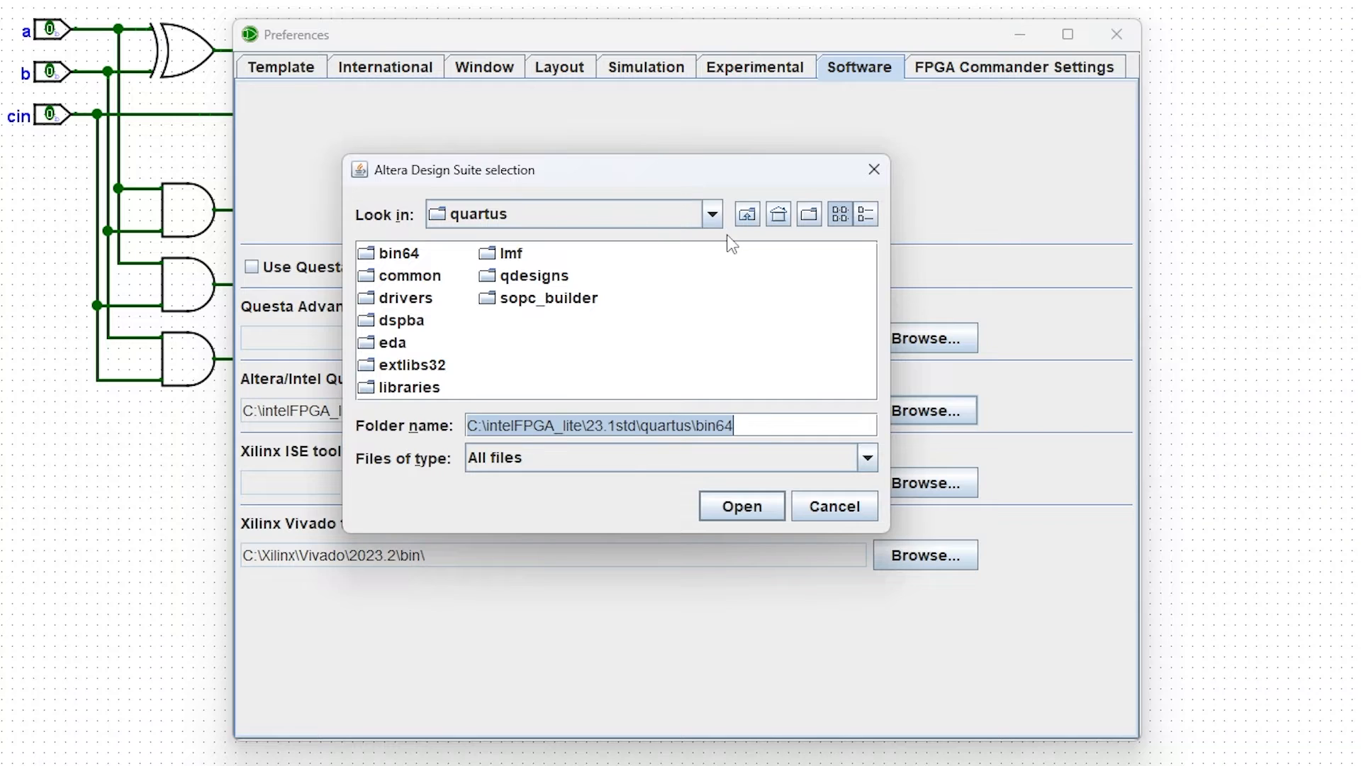
{"action": "left_click", "coordinate": [749, 216]}
{"action": "left_click", "coordinate": [747, 216]}
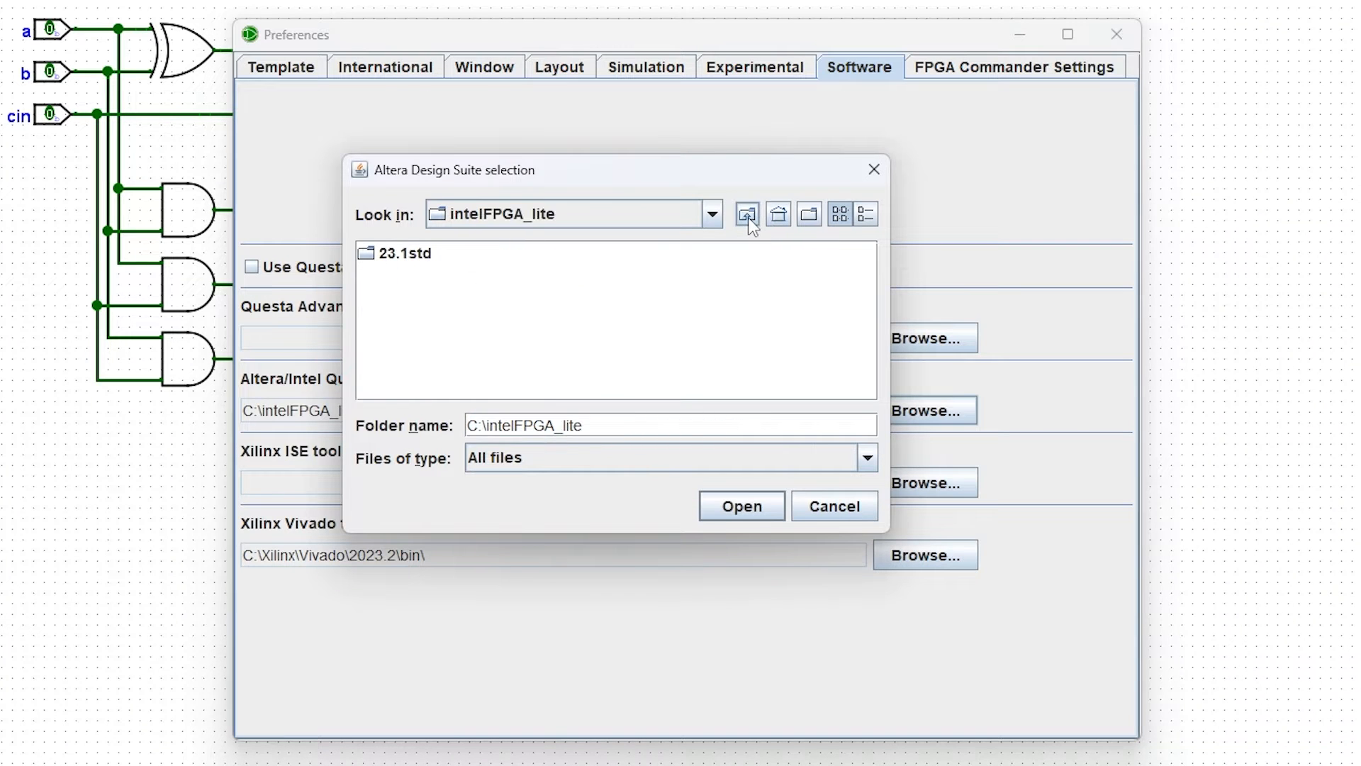
{"action": "left_click", "coordinate": [747, 216]}
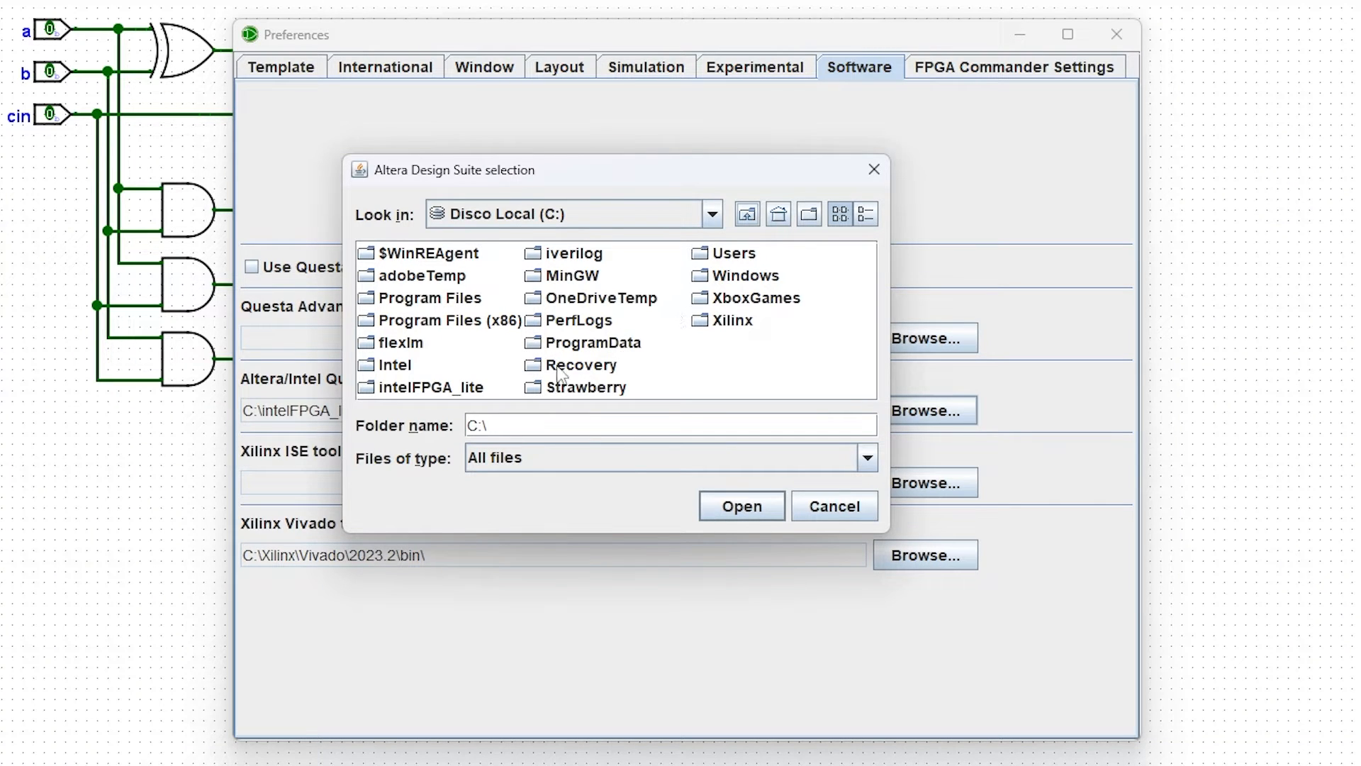
{"action": "double_click", "coordinate": [454, 388]}
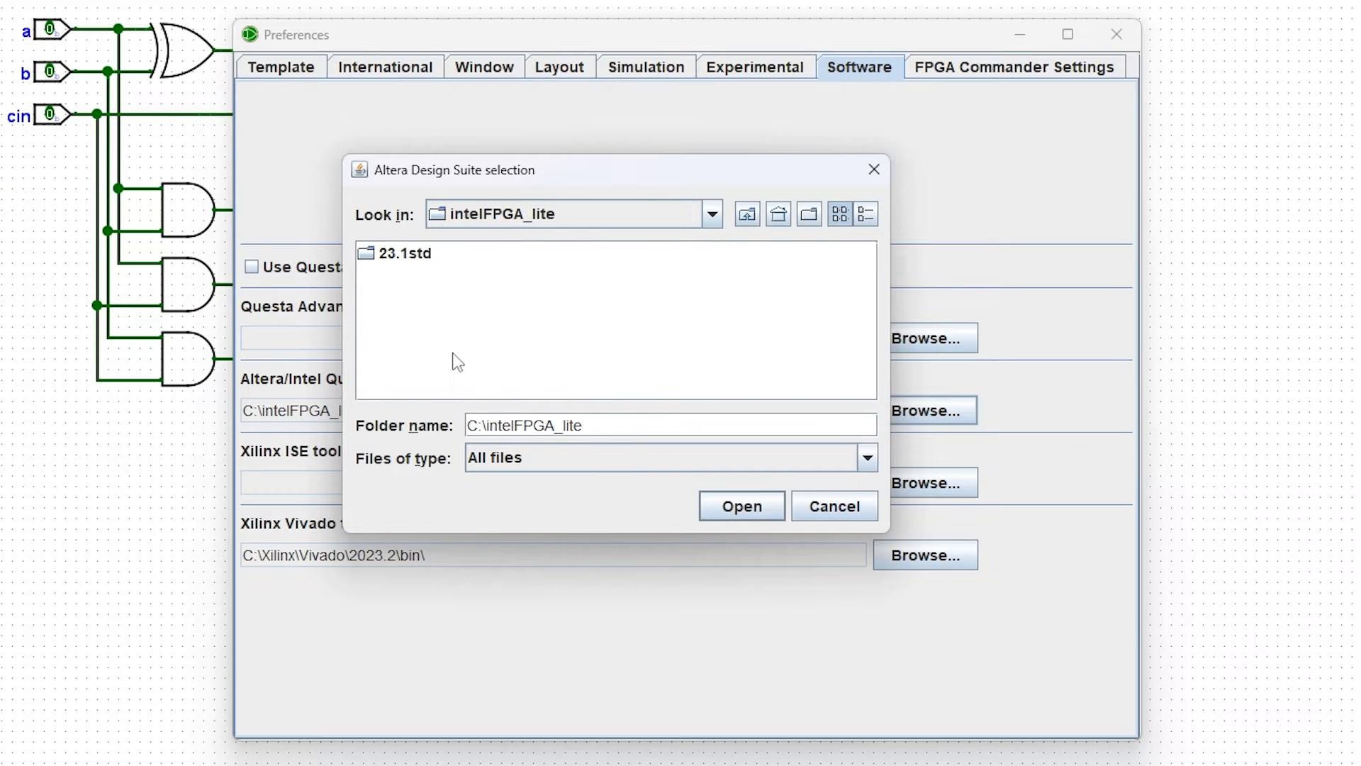
{"action": "double_click", "coordinate": [410, 258]}
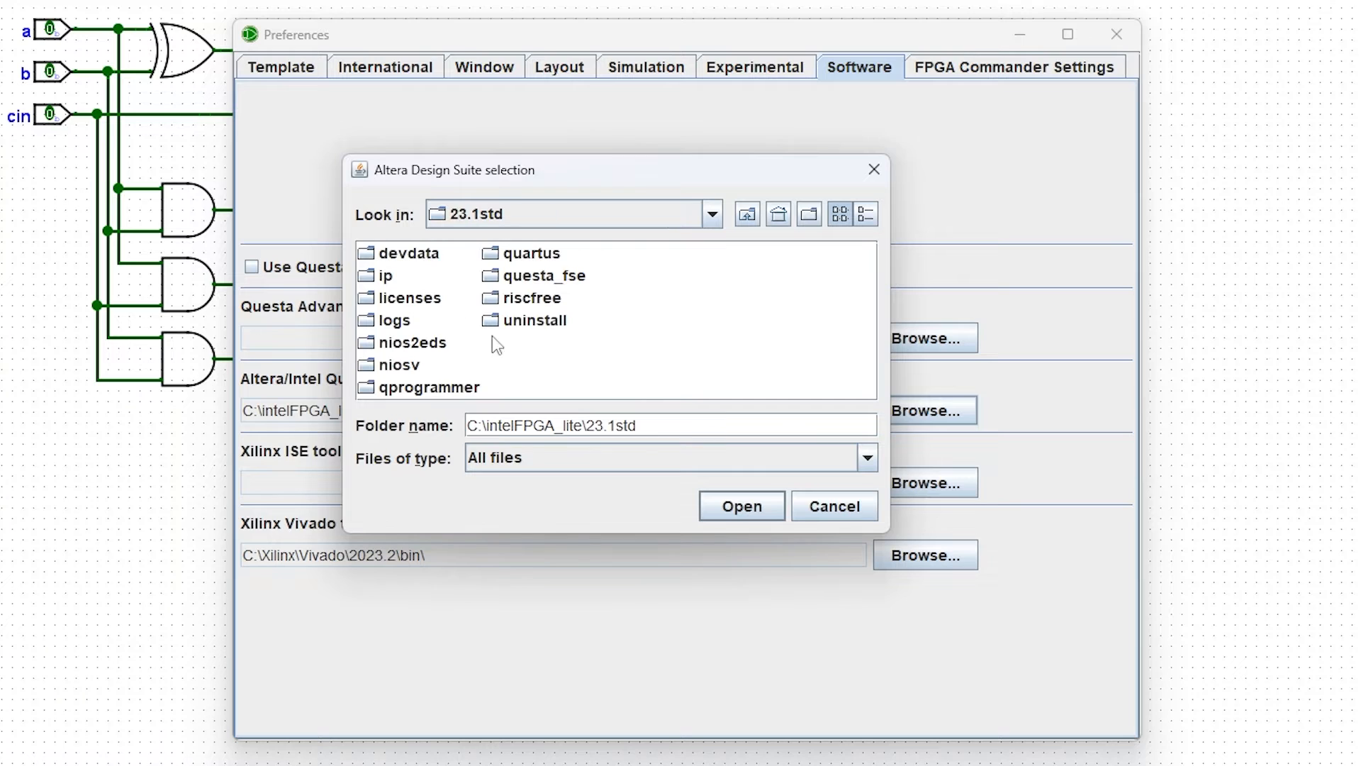
{"action": "double_click", "coordinate": [529, 256]}
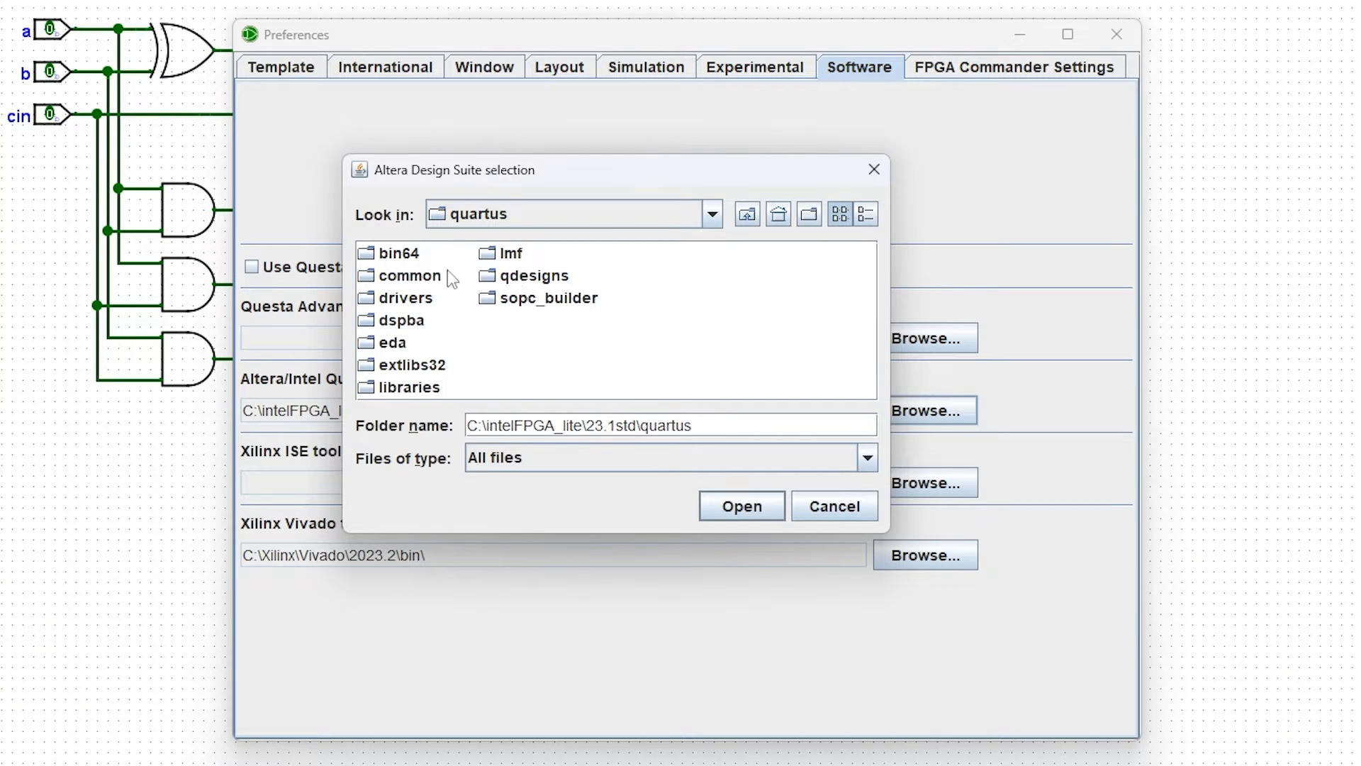
{"action": "left_click", "coordinate": [413, 261]}
{"action": "left_click", "coordinate": [414, 259]}
{"action": "left_click", "coordinate": [455, 289]}
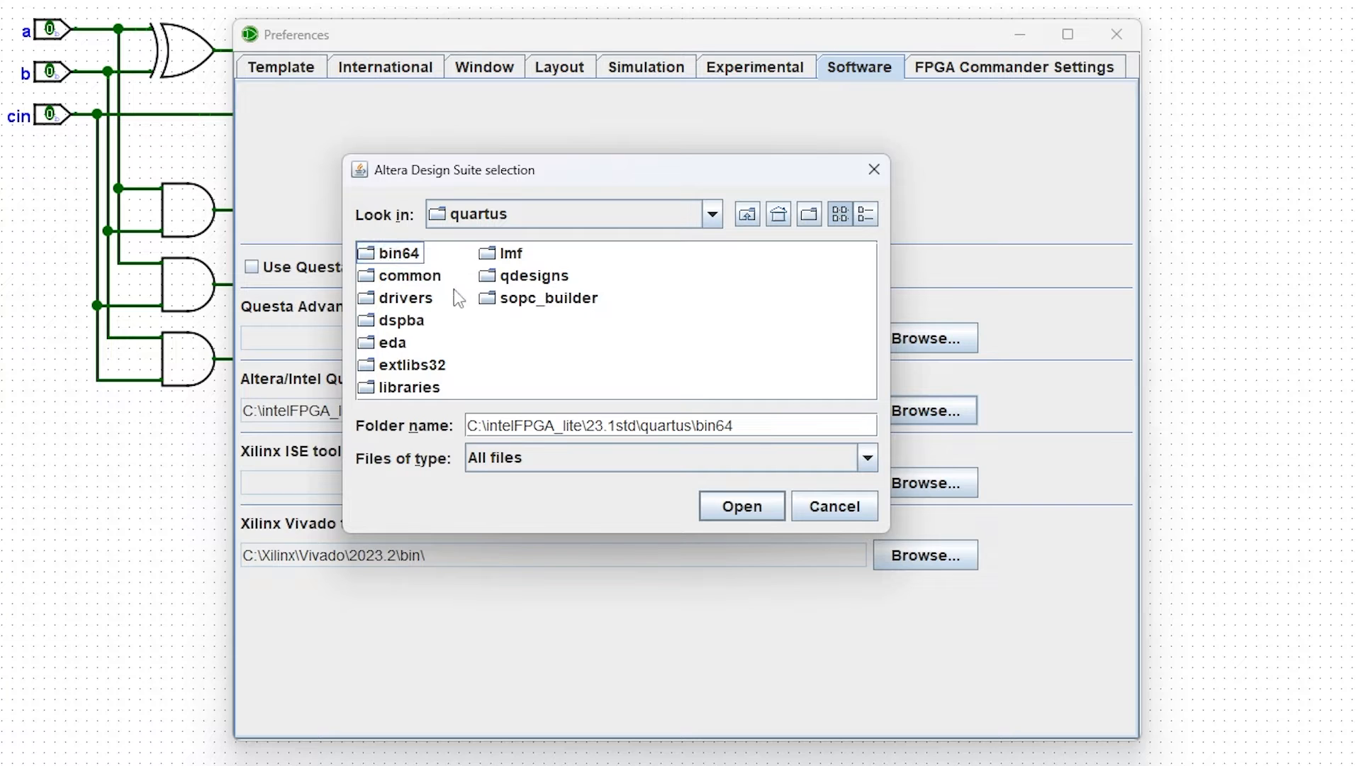
{"action": "left_click", "coordinate": [416, 257]}
{"action": "double_click", "coordinate": [415, 257]}
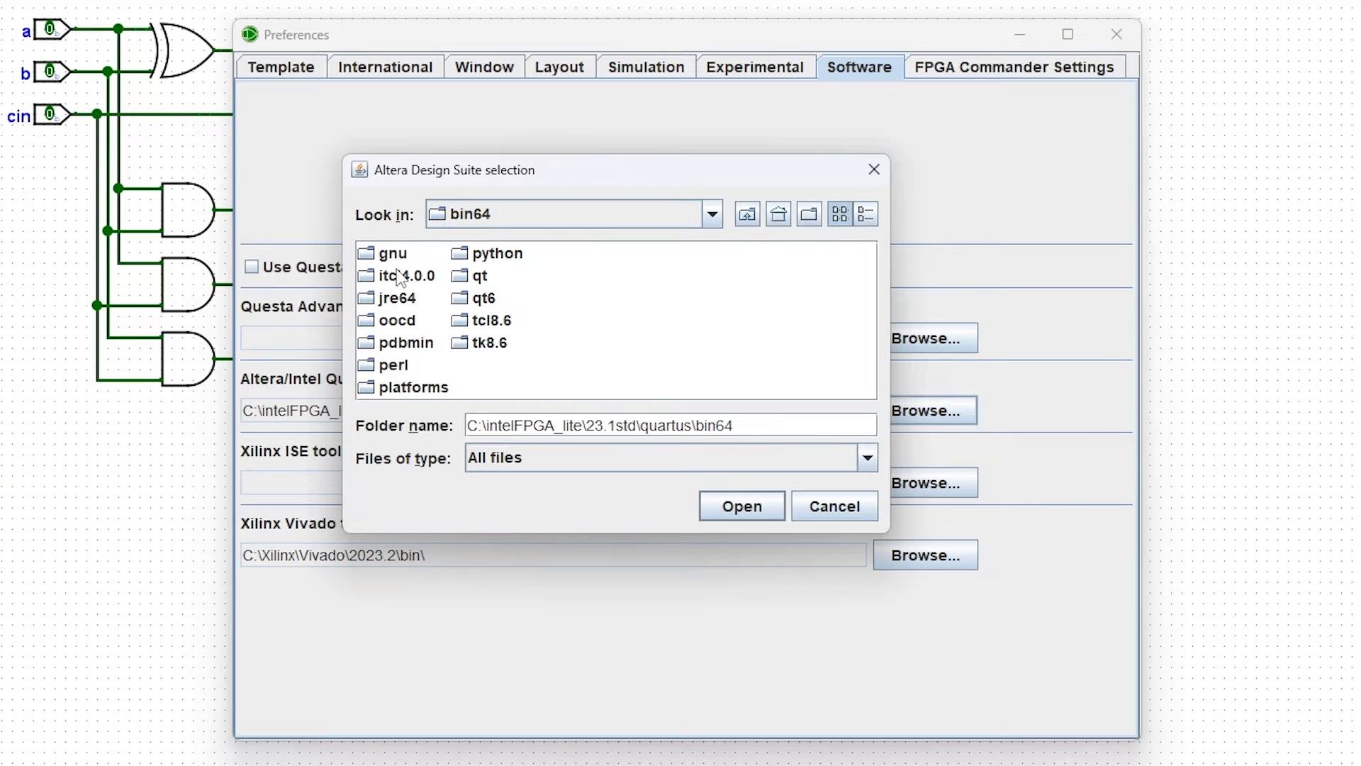
{"action": "left_click", "coordinate": [733, 512]}
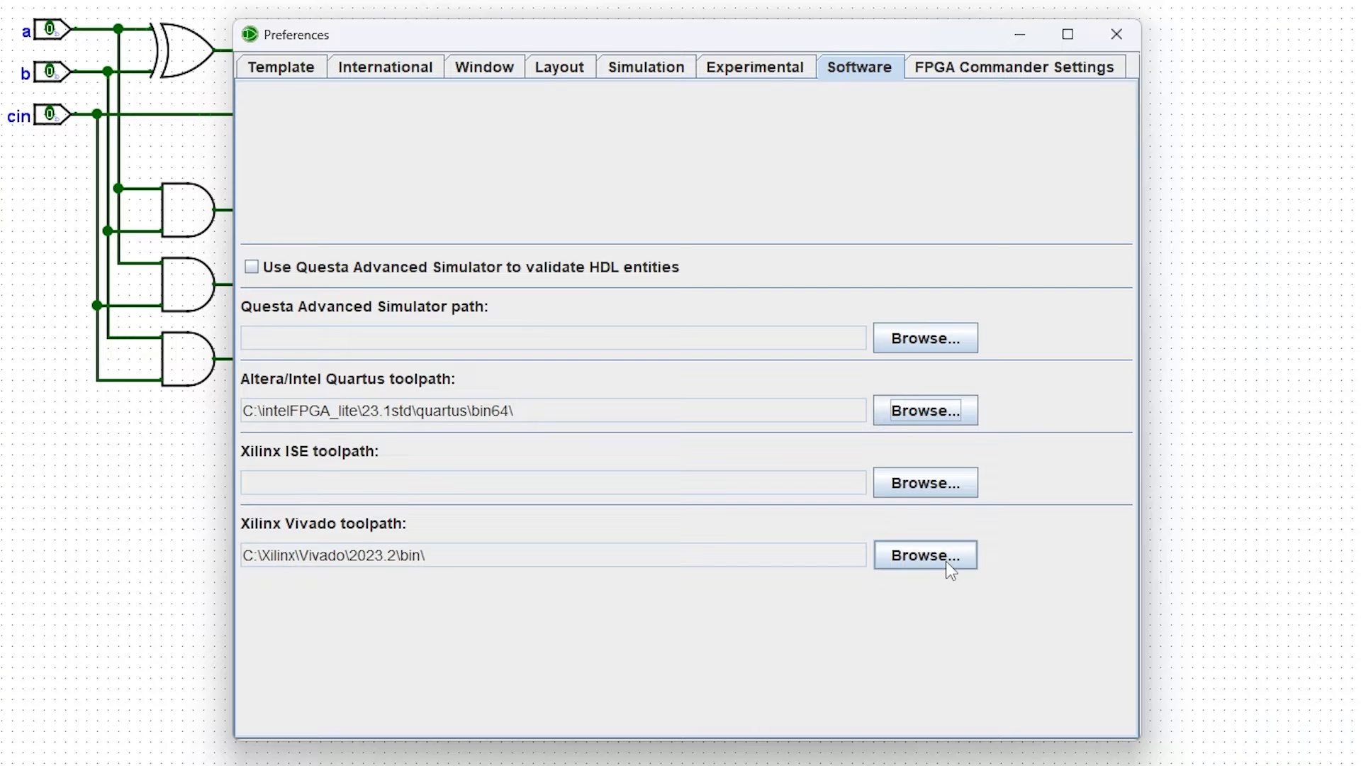
Step: Browse for the Xilinx Vivado toolpath and set it to C:\Xilinx\Vivado\2023.2\bin
{"action": "left_click_drag", "start_coordinate": [450, 563], "coordinate": [257, 556]}
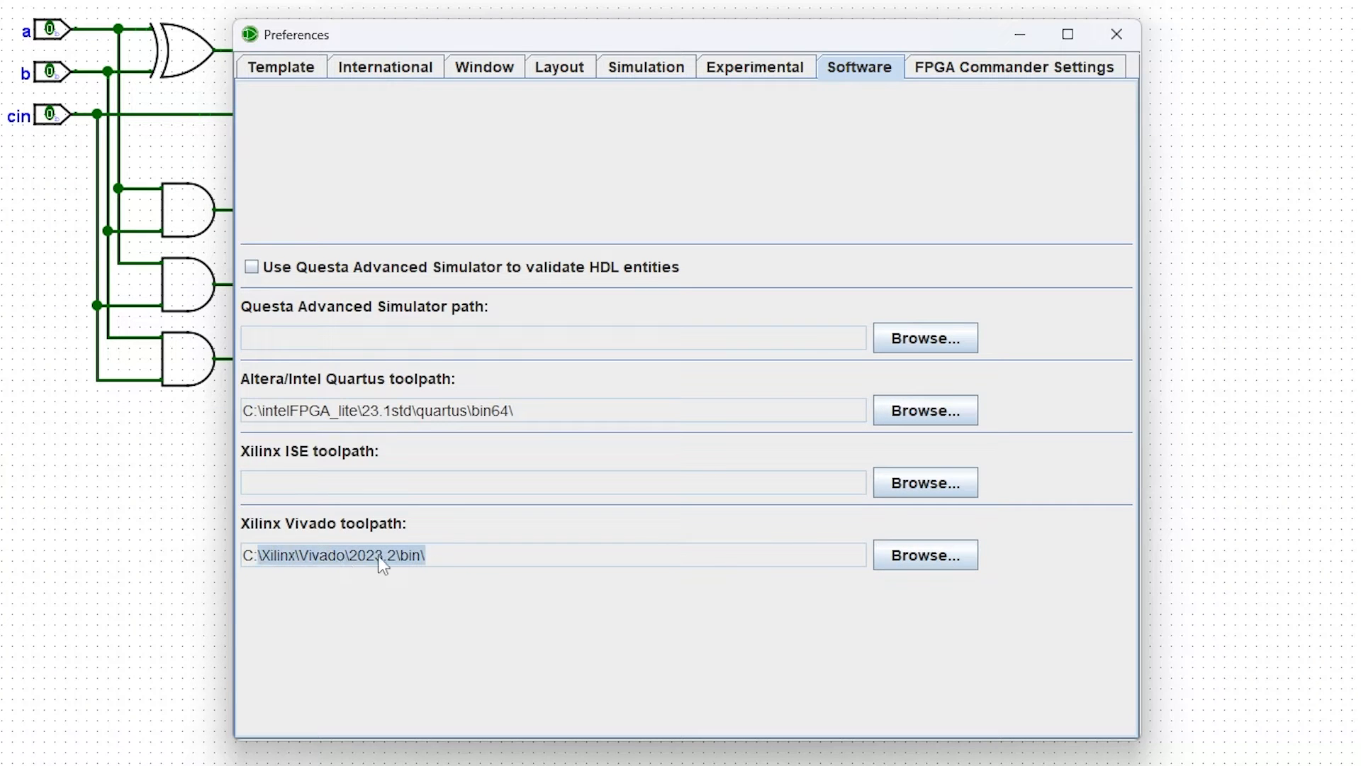
{"action": "left_click", "coordinate": [961, 556]}
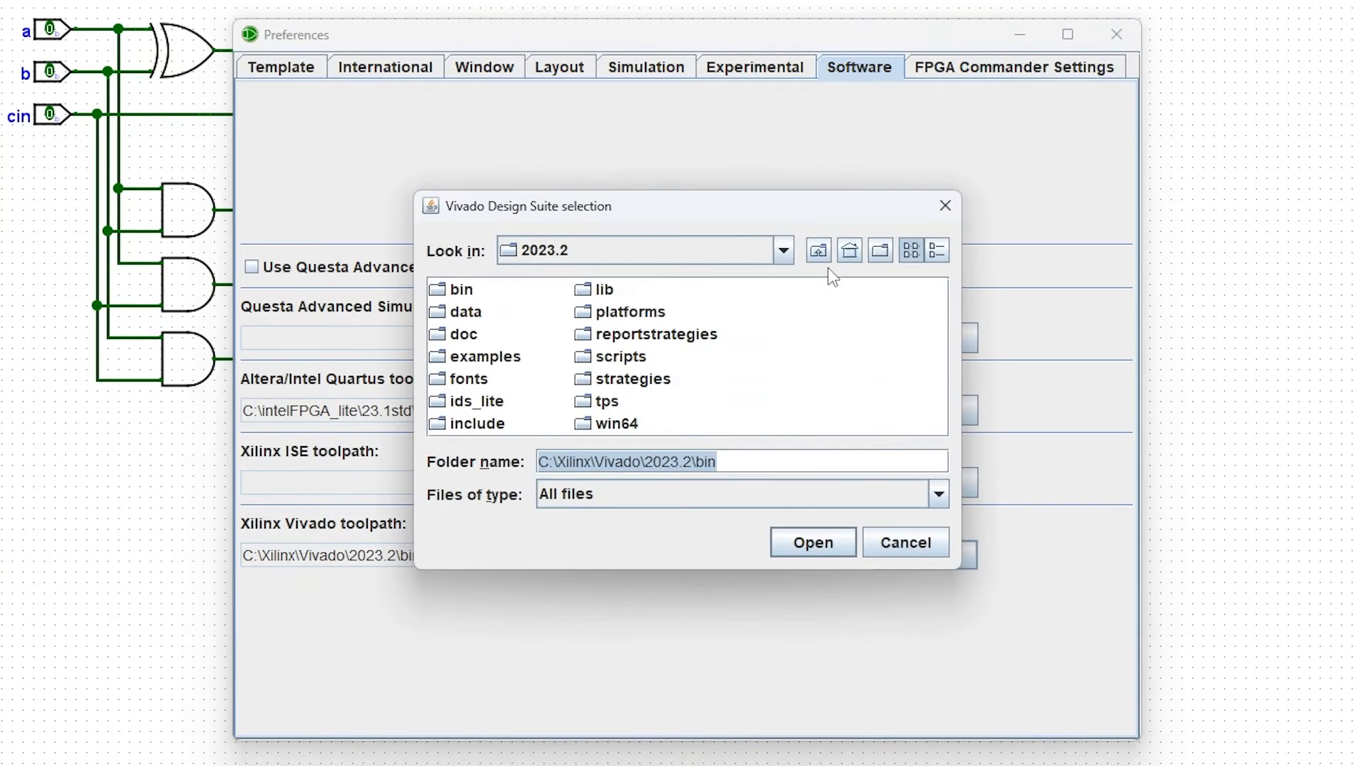
{"action": "left_click", "coordinate": [818, 255]}
{"action": "left_click", "coordinate": [818, 255]}
{"action": "left_click", "coordinate": [818, 255]}
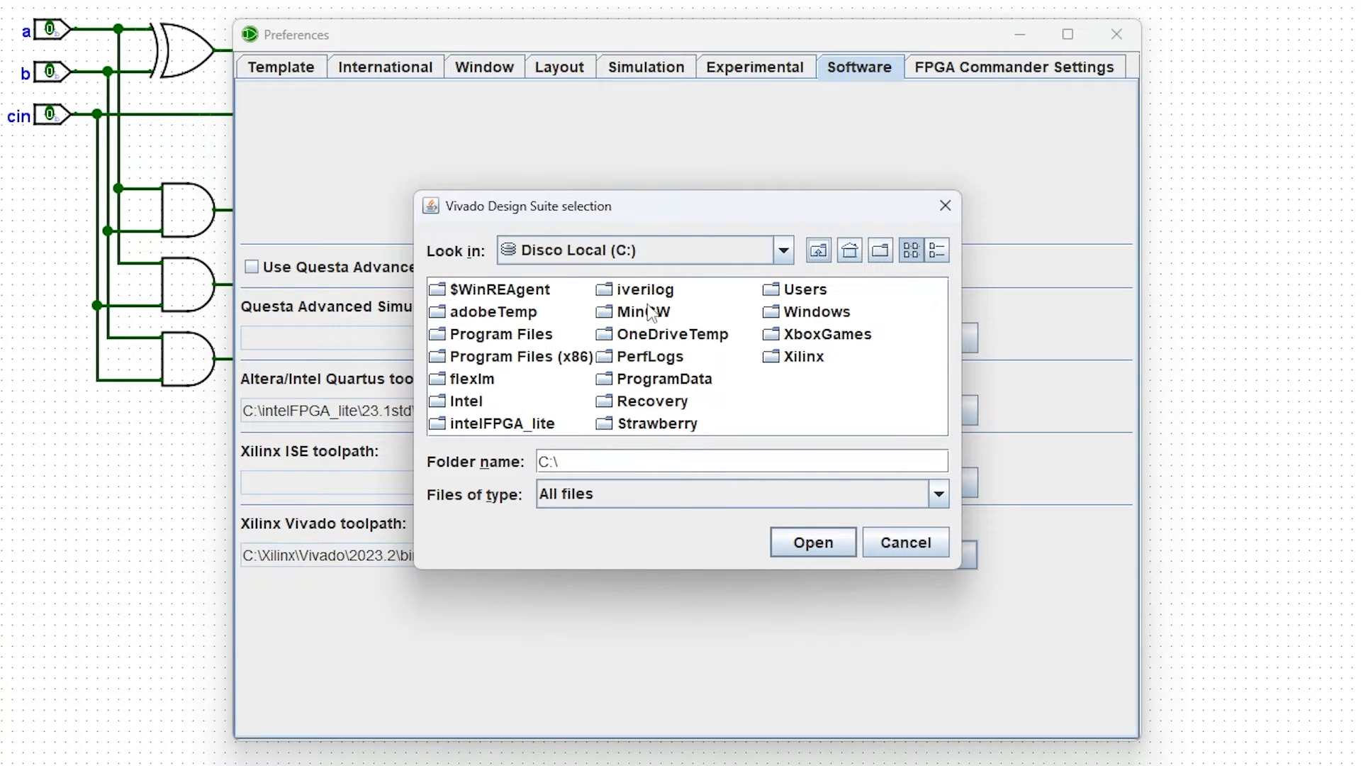
{"action": "double_click", "coordinate": [808, 357]}
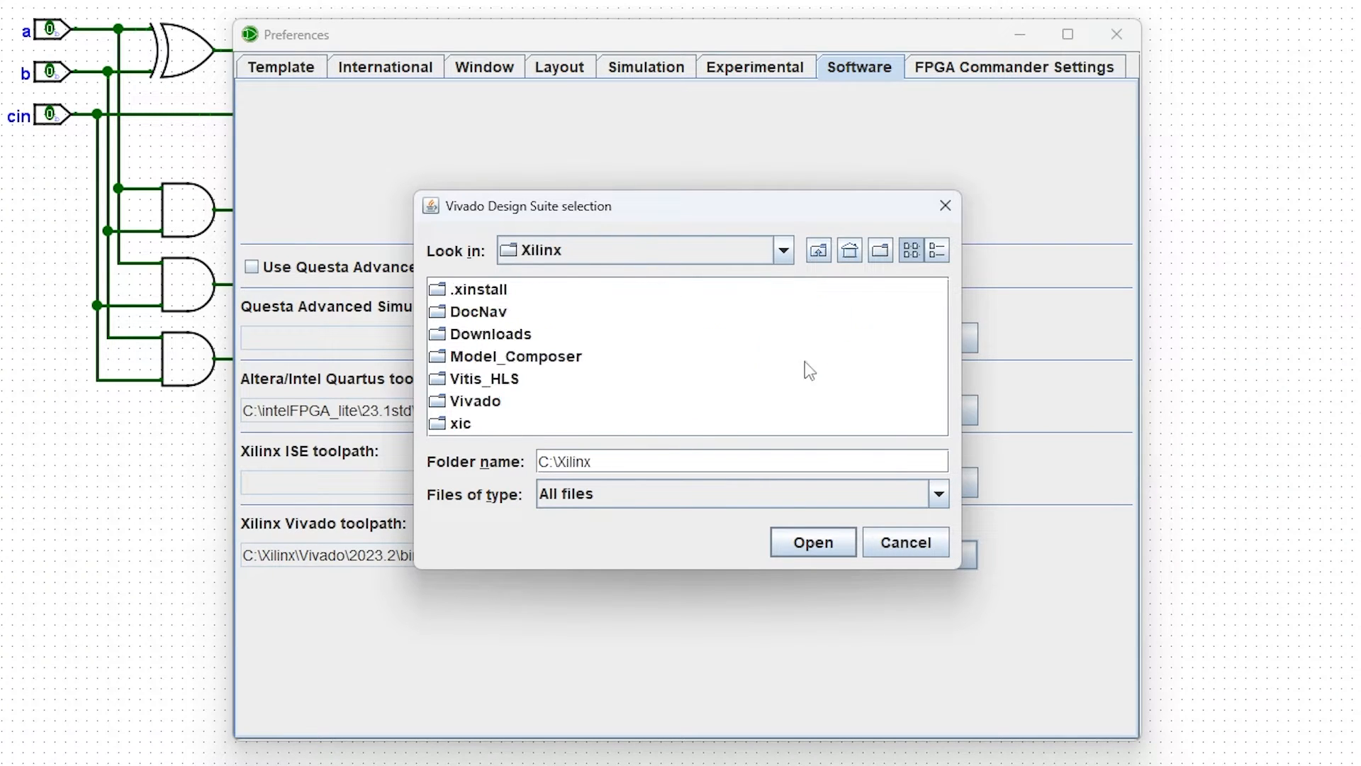
{"action": "double_click", "coordinate": [498, 400]}
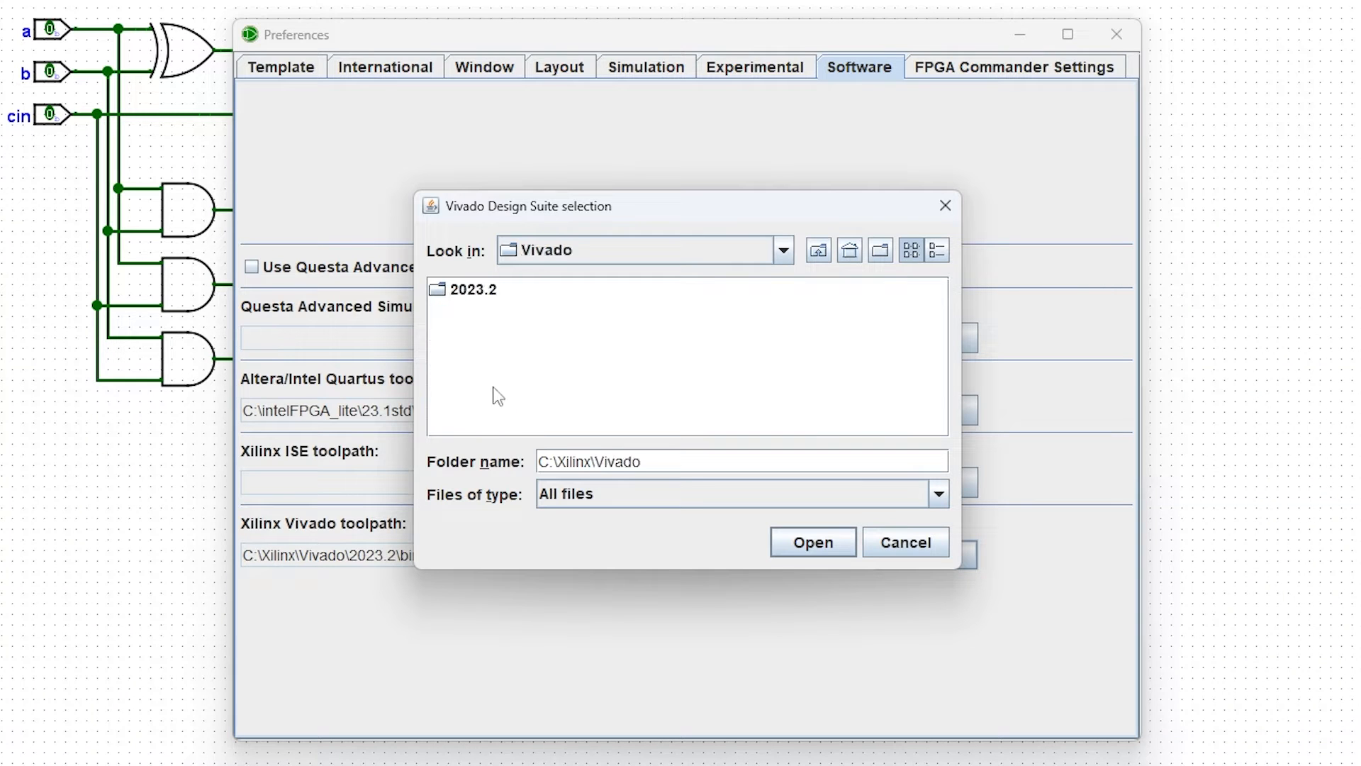
{"action": "double_click", "coordinate": [478, 290]}
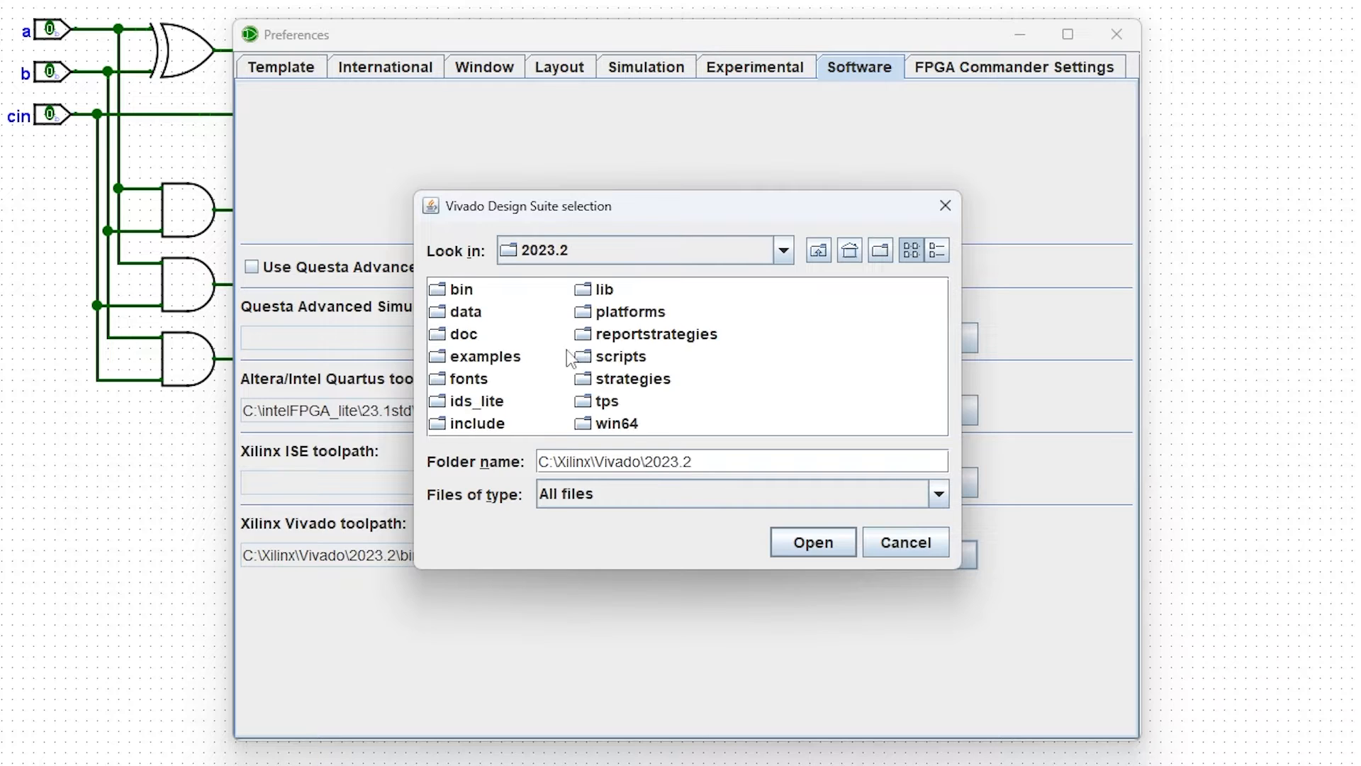
{"action": "double_click", "coordinate": [464, 291]}
{"action": "left_click", "coordinate": [813, 542]}
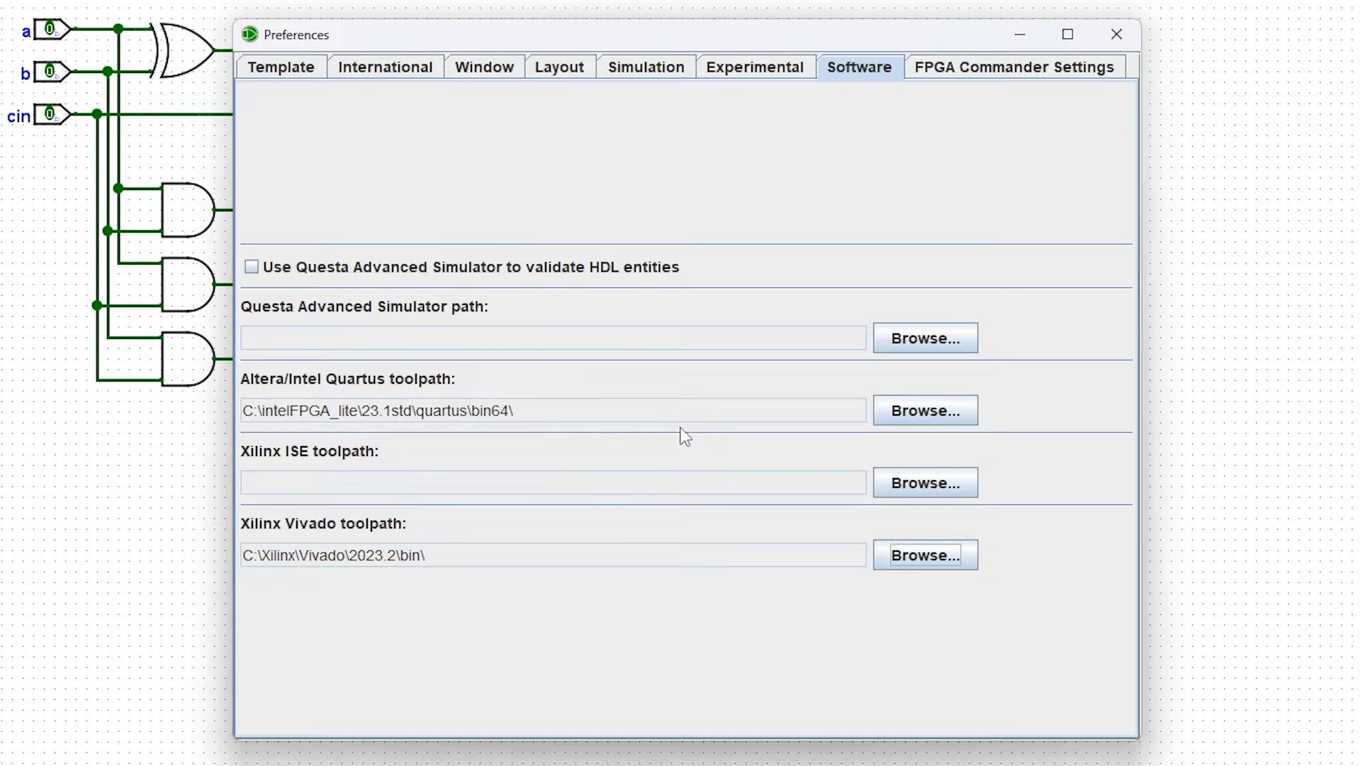
Step: Close the Preferences window
{"action": "left_click_drag", "start_coordinate": [553, 415], "coordinate": [230, 410]}
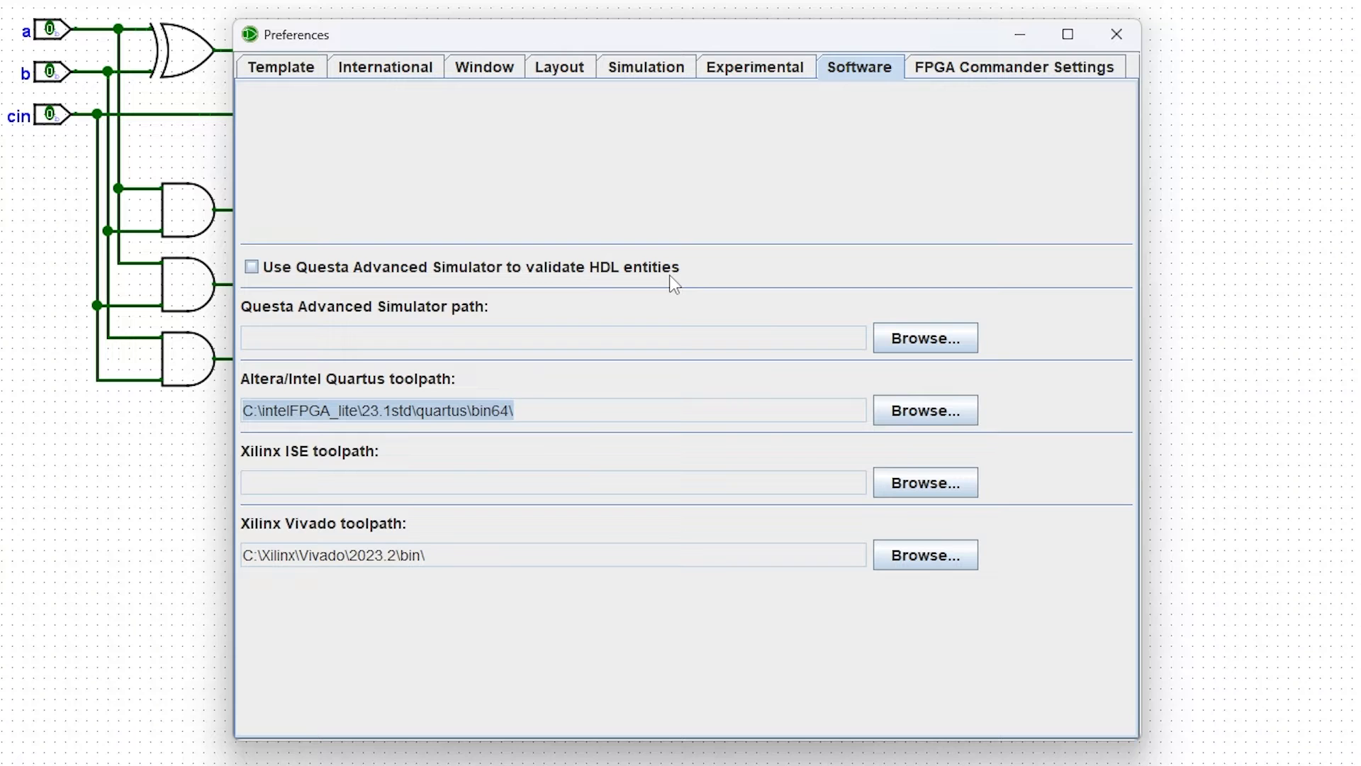
{"action": "left_click", "coordinate": [1120, 39]}
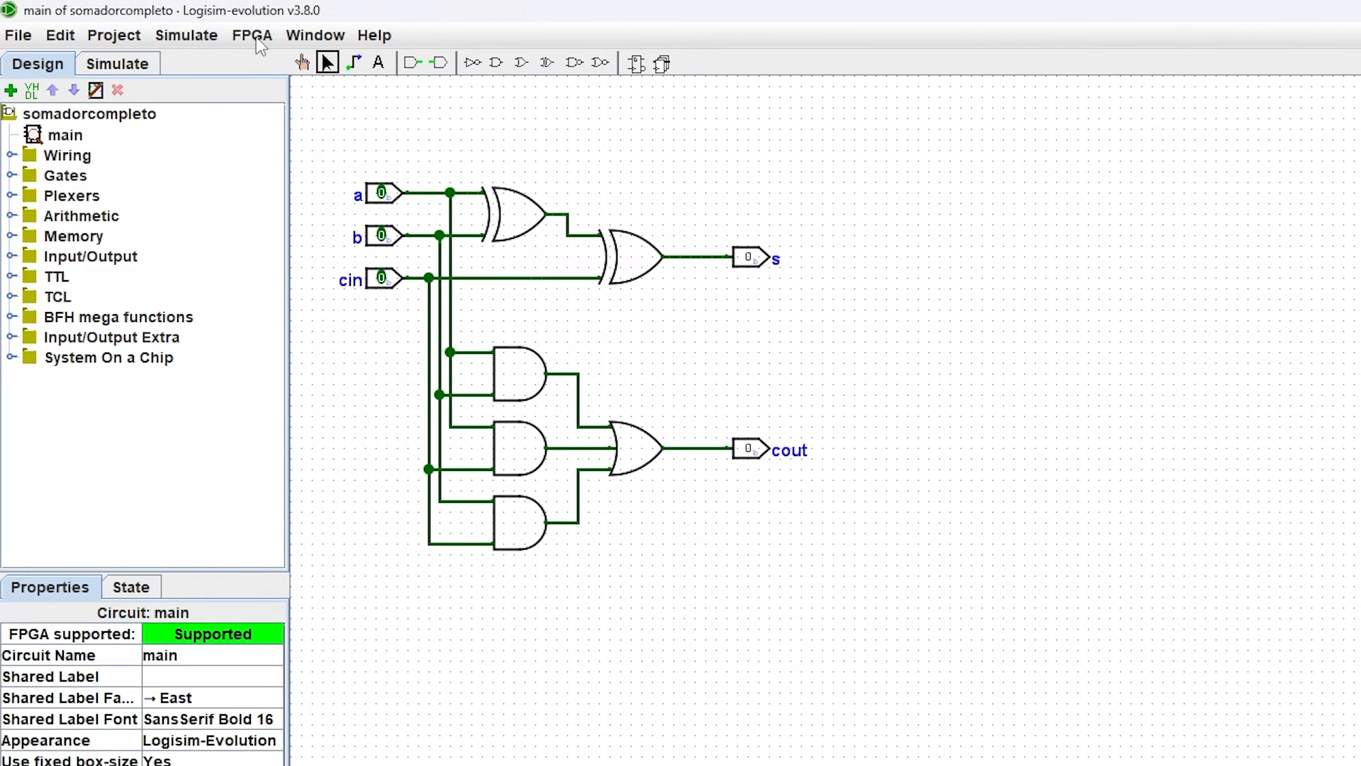
Step: Open the Synthesize & Download dialog for the circuit
{"action": "left_click", "coordinate": [257, 37]}
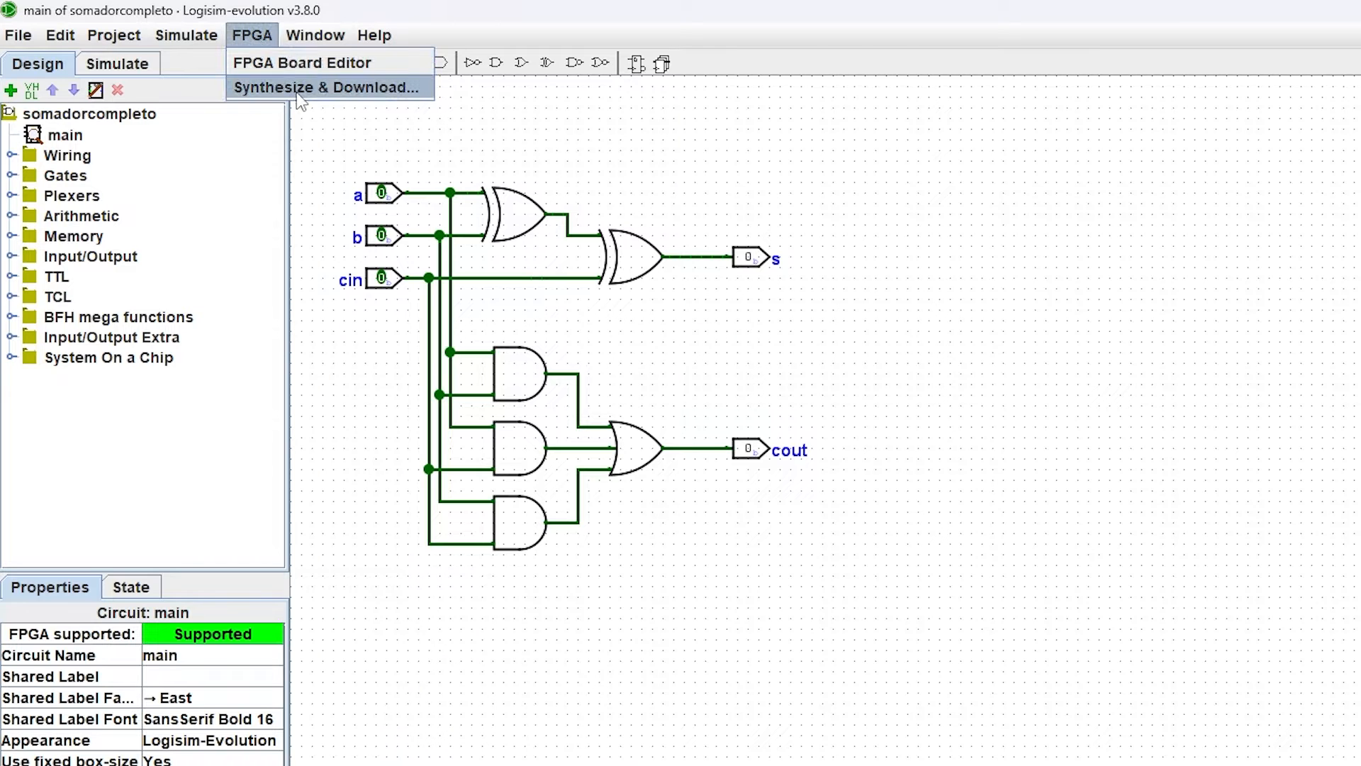
{"action": "left_click", "coordinate": [354, 93]}
{"action": "left_click_drag", "start_coordinate": [1053, 469], "coordinate": [738, 268]}
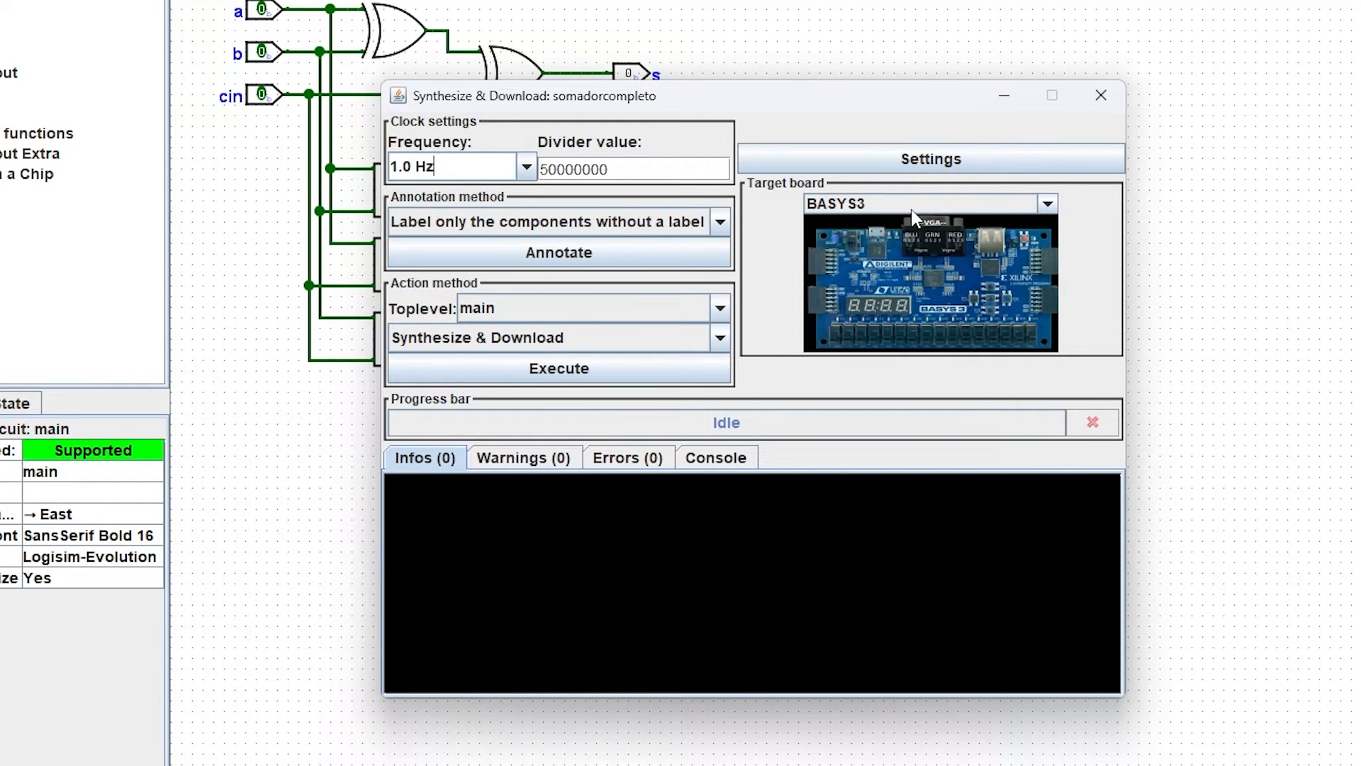
Step: Browse the target board list, previewing several boards such as BASYS3, DE0_CV and TERASIC_DE1_SOC
{"action": "left_click", "coordinate": [912, 208]}
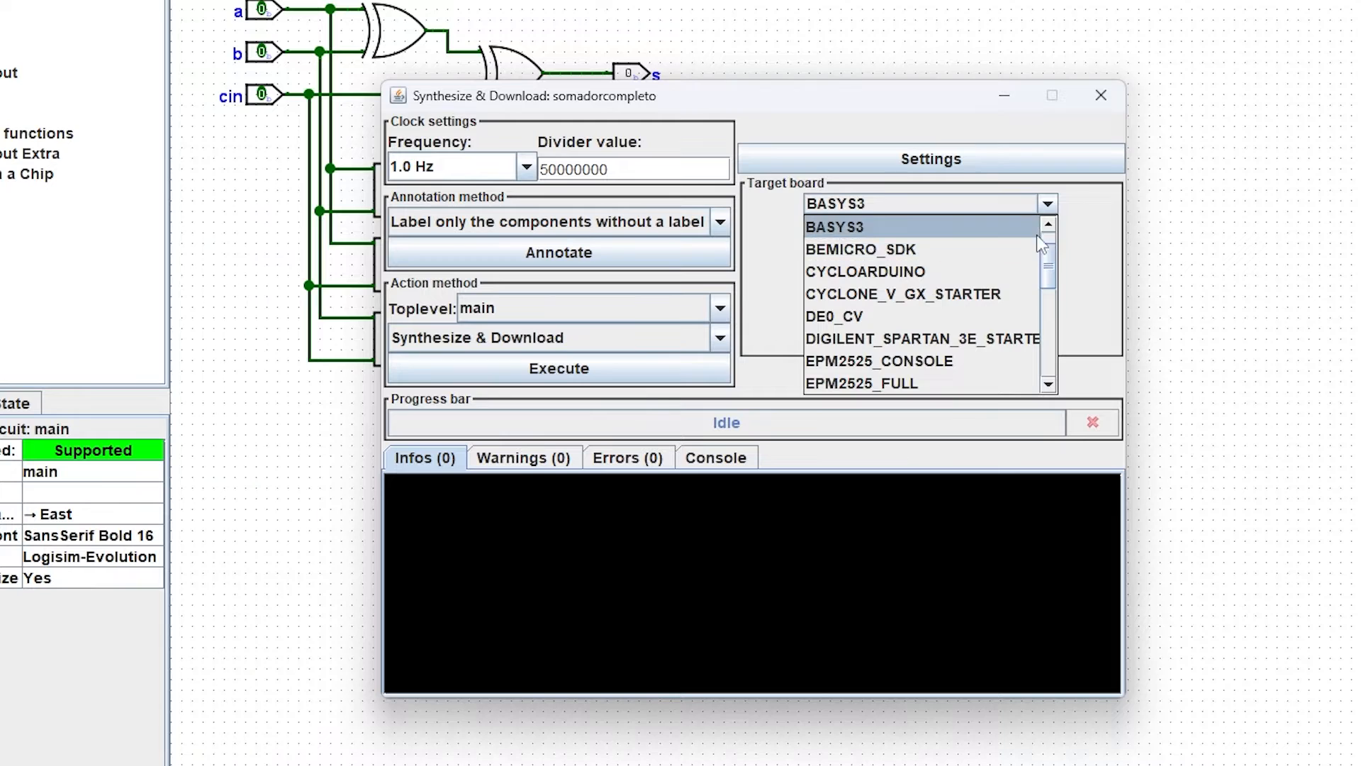
{"action": "scroll", "coordinate": [921, 283], "scroll_direction": "up", "scroll_amount": 1}
{"action": "left_click", "coordinate": [900, 249]}
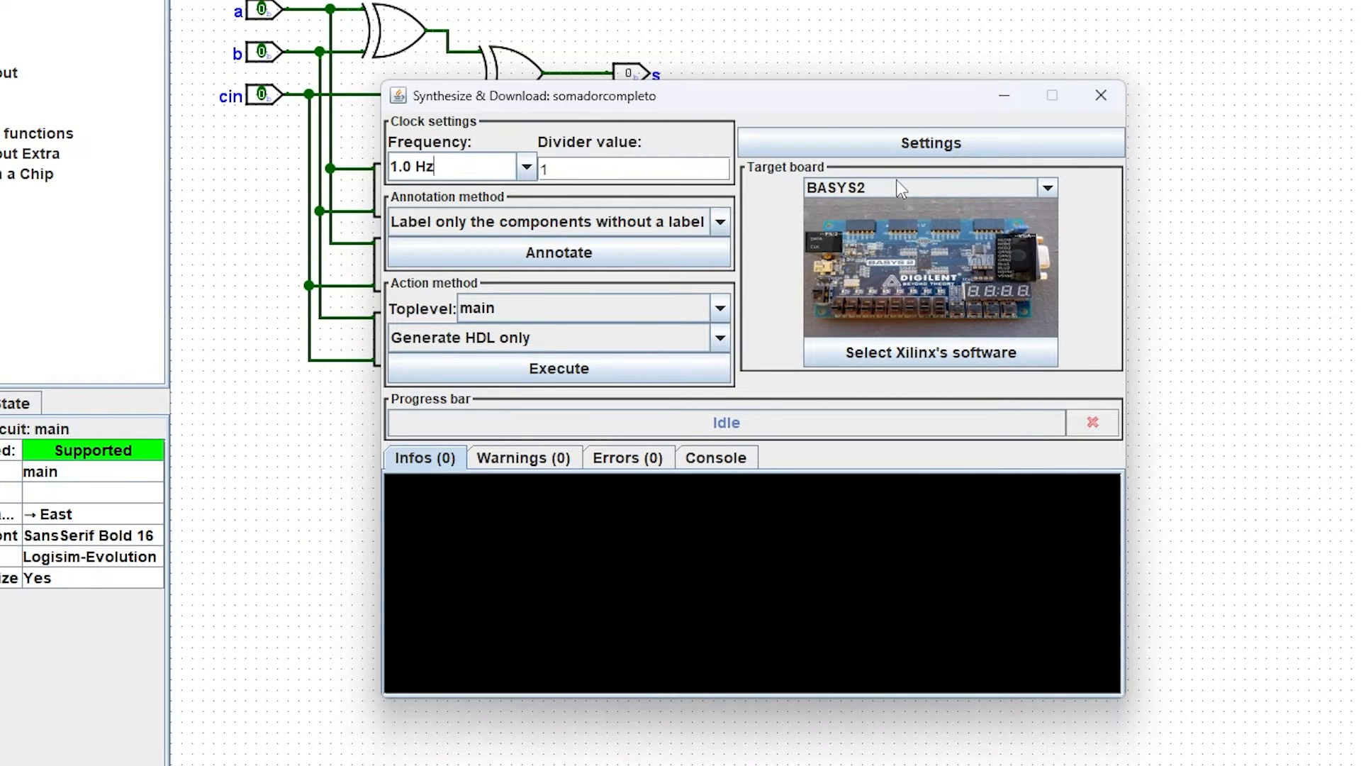
{"action": "left_click", "coordinate": [896, 180]}
{"action": "left_click", "coordinate": [891, 248]}
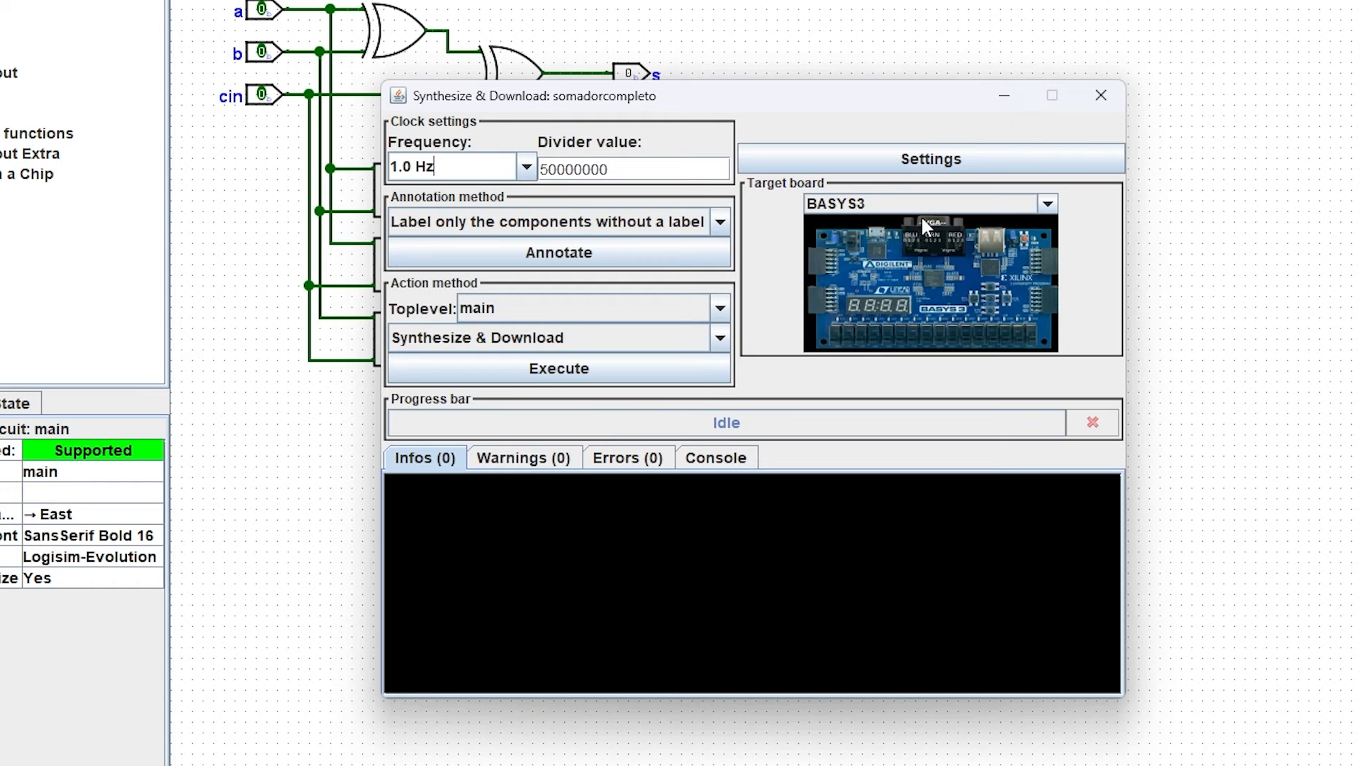
{"action": "left_click", "coordinate": [921, 204]}
{"action": "left_click_drag", "start_coordinate": [1052, 267], "coordinate": [1061, 288]}
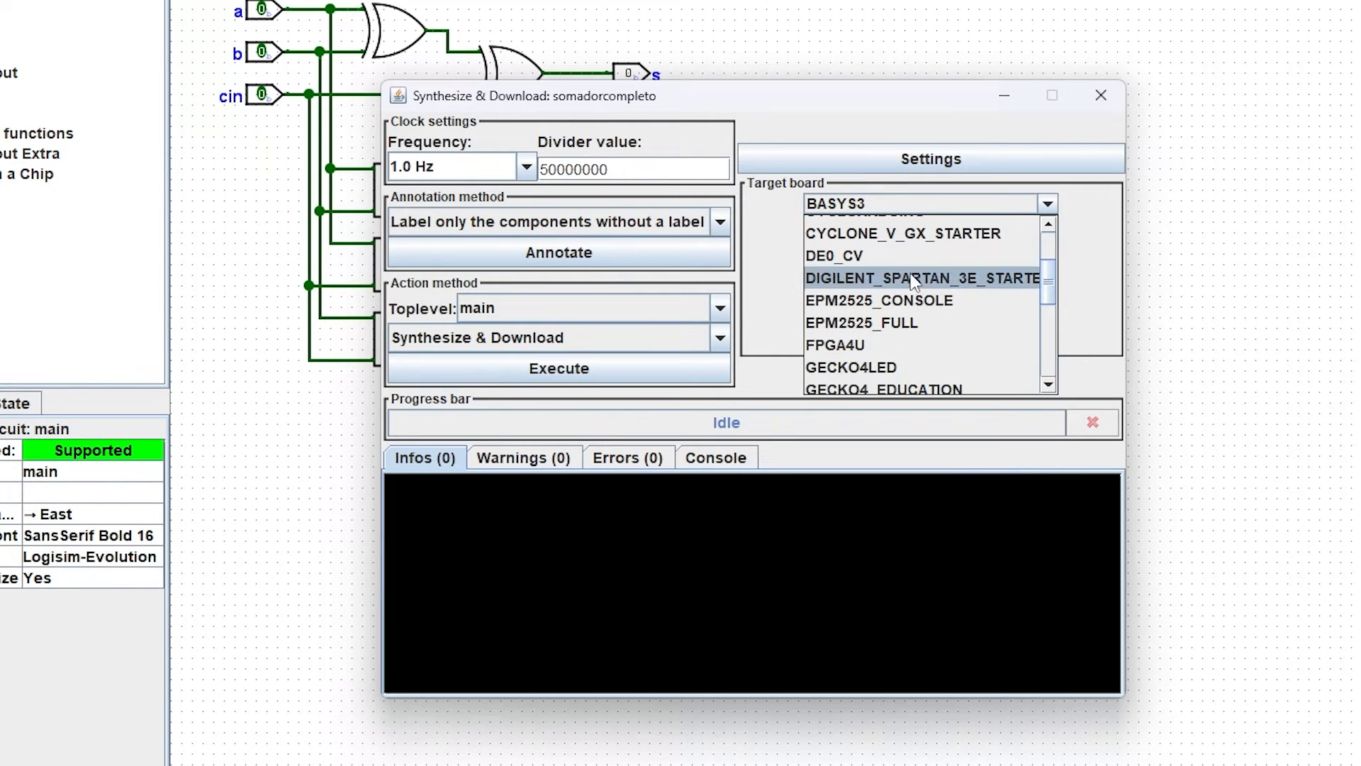
{"action": "left_click", "coordinate": [889, 257]}
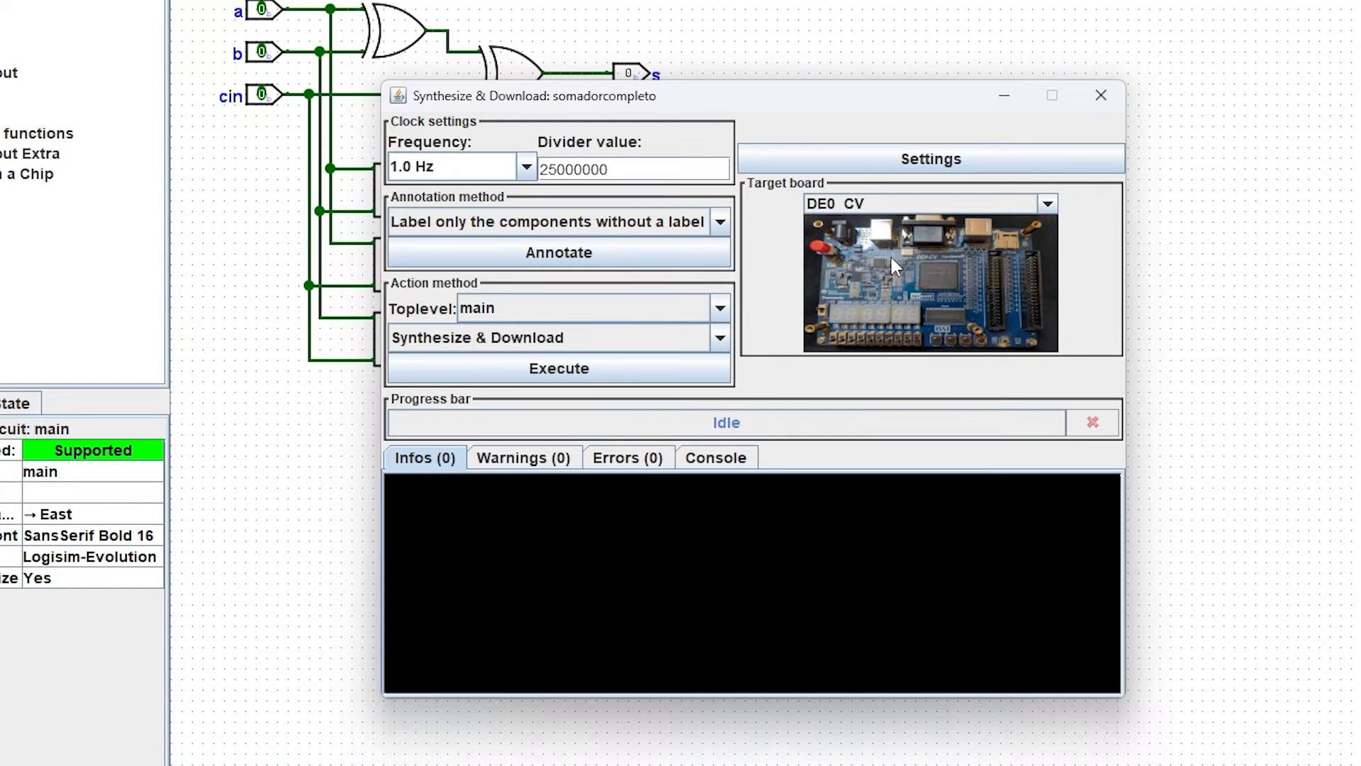
{"action": "left_click", "coordinate": [1047, 204]}
{"action": "left_click_drag", "start_coordinate": [1051, 281], "coordinate": [1054, 365]}
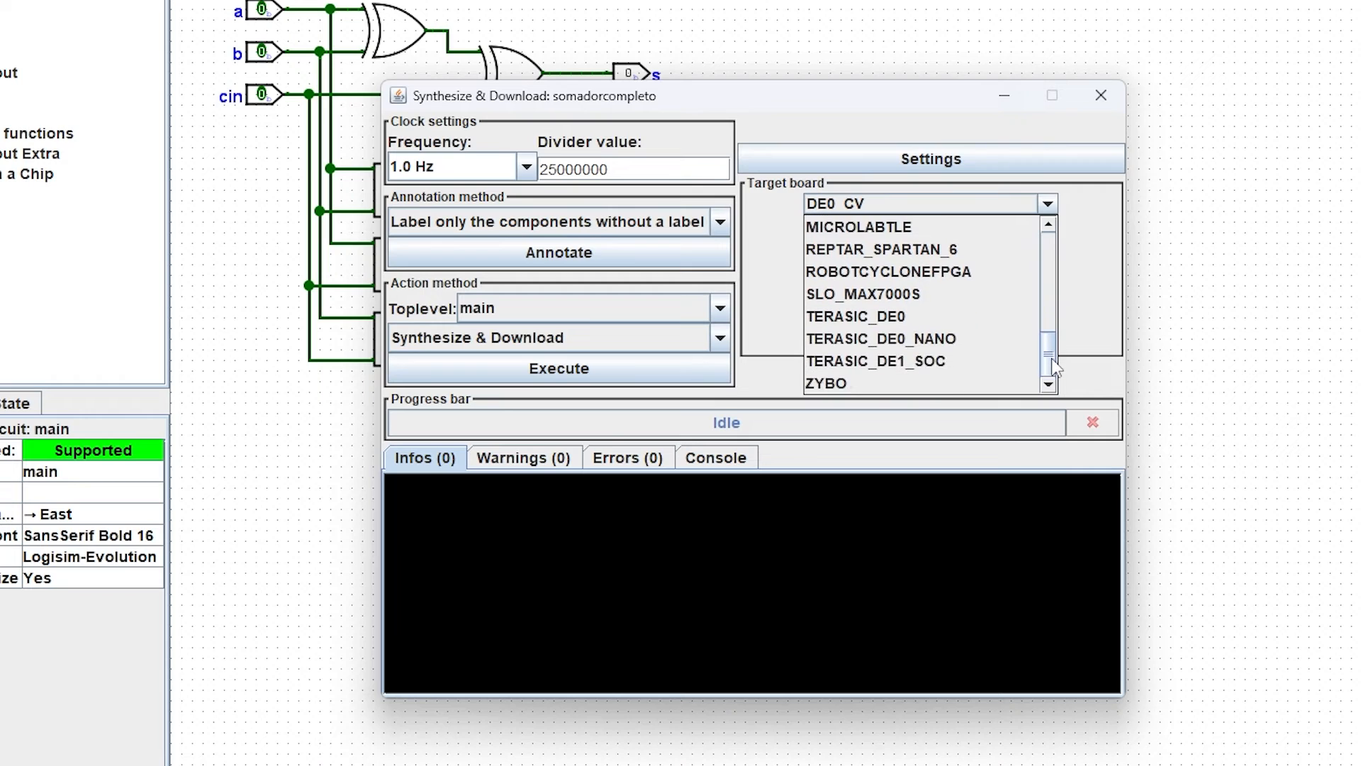
{"action": "left_click", "coordinate": [956, 342]}
{"action": "left_click", "coordinate": [916, 203]}
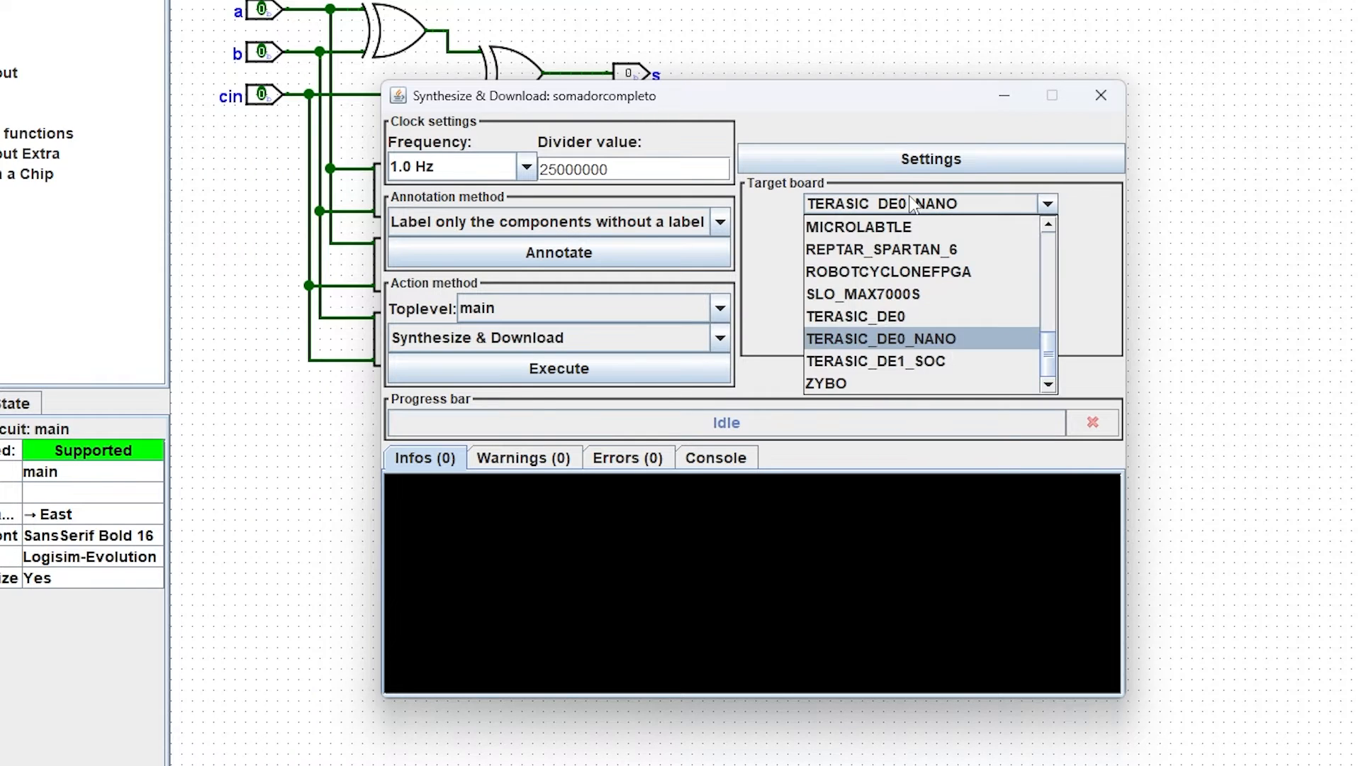
{"action": "left_click", "coordinate": [921, 354]}
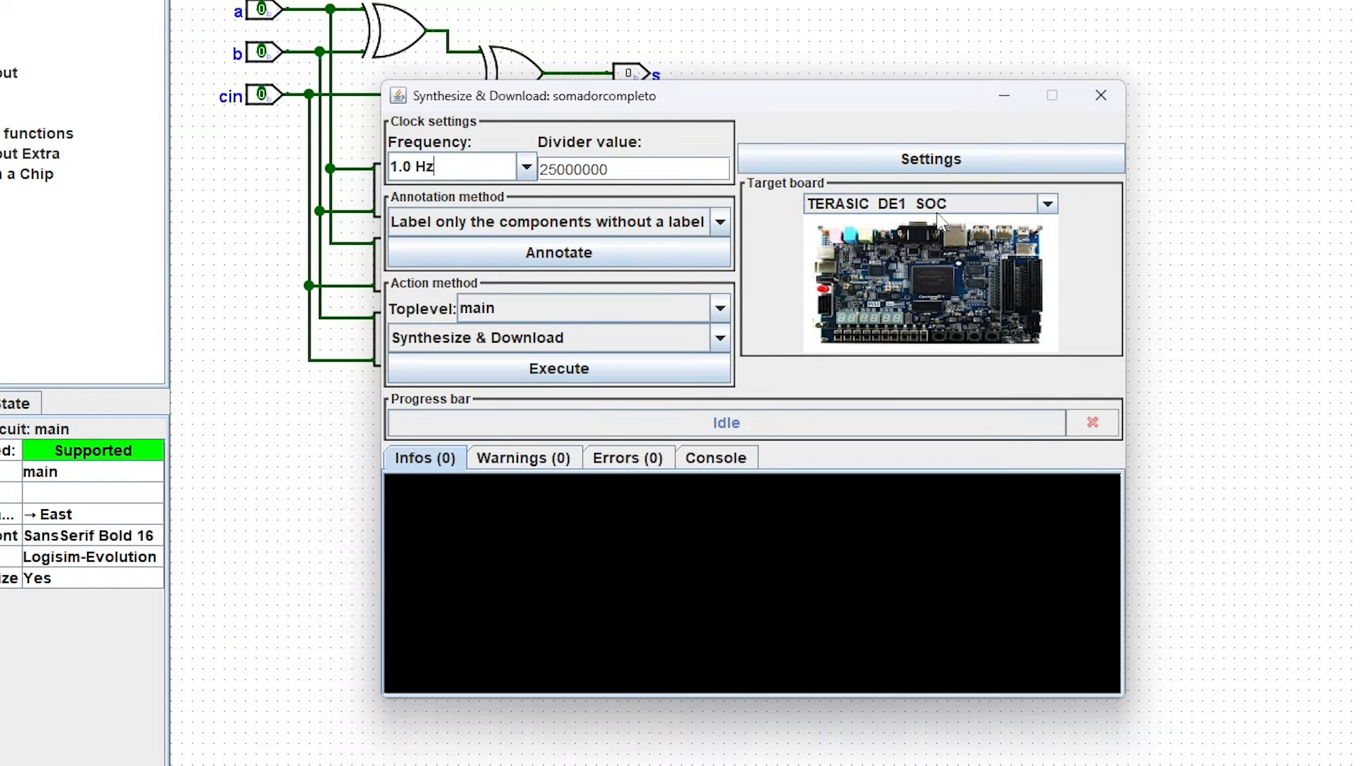
{"action": "left_click", "coordinate": [957, 204]}
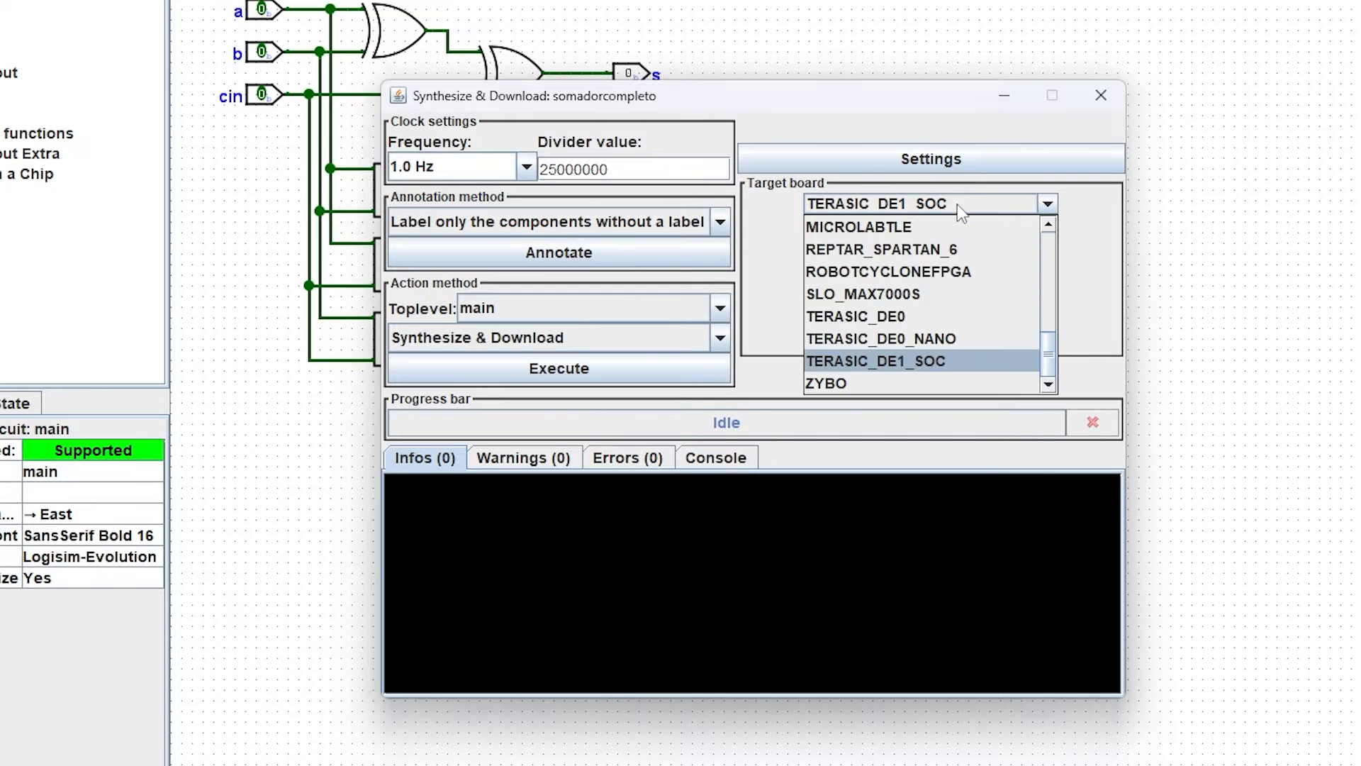
{"action": "scroll", "coordinate": [1000, 241], "scroll_direction": "up", "scroll_amount": 10}
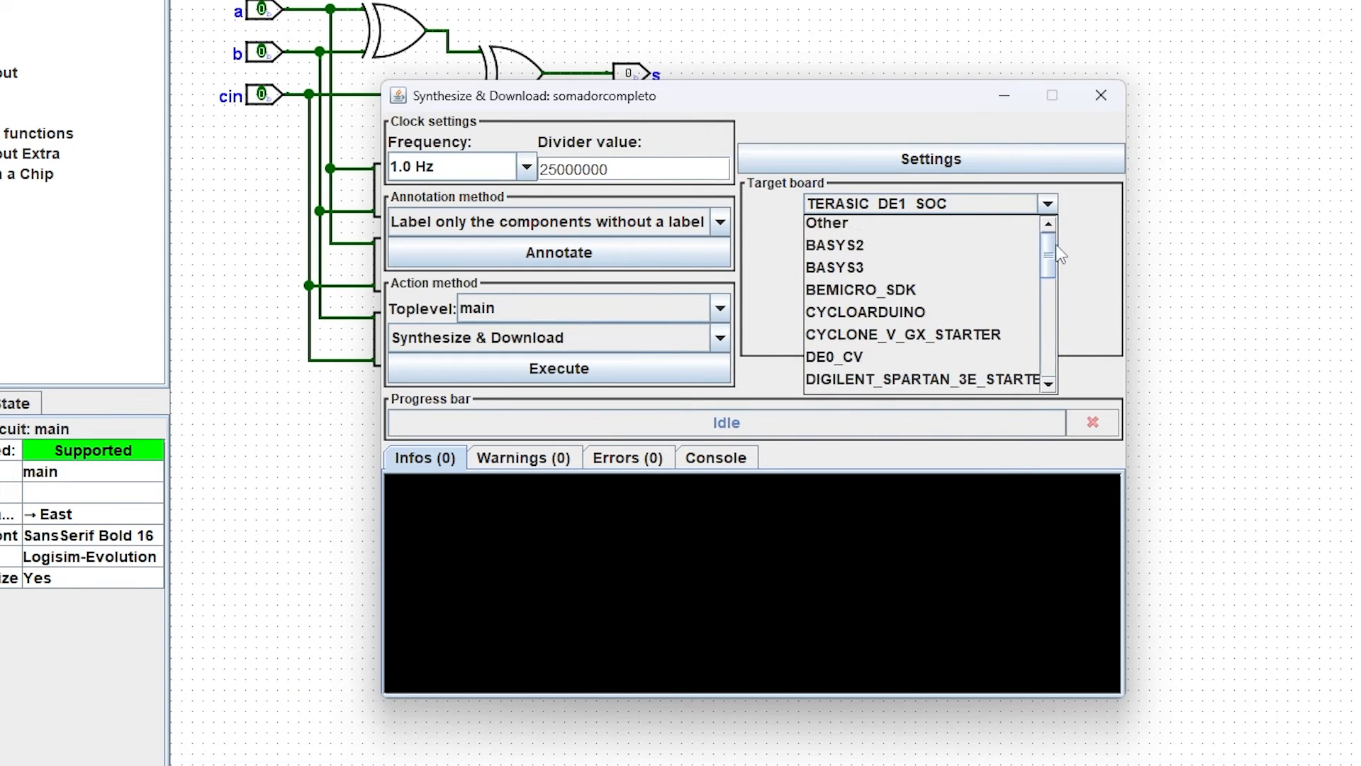
{"action": "left_click", "coordinate": [981, 203]}
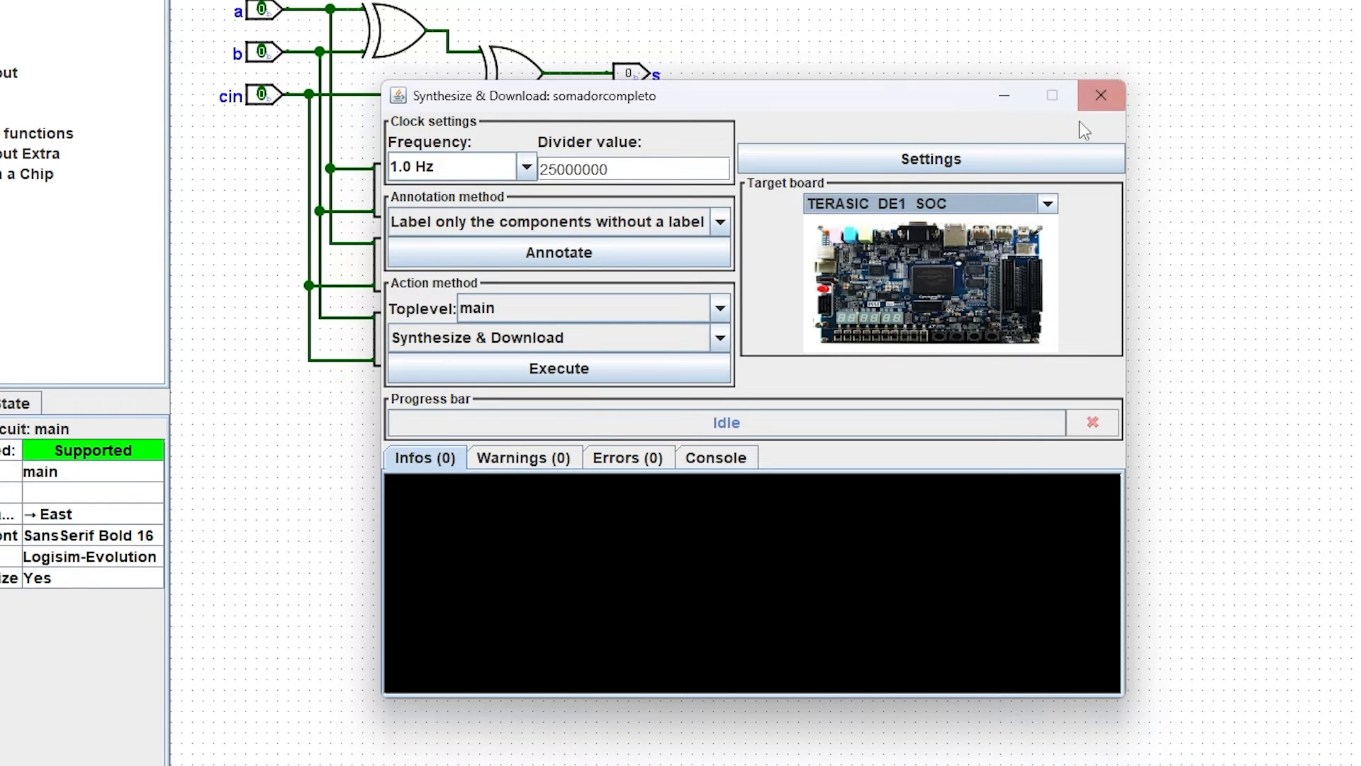
Step: Open the FPGA Commander settings and add the external board file DE10LITE.xml from the Downloads folder
{"action": "left_click", "coordinate": [1023, 159]}
{"action": "left_click_drag", "start_coordinate": [960, 19], "coordinate": [818, 11]}
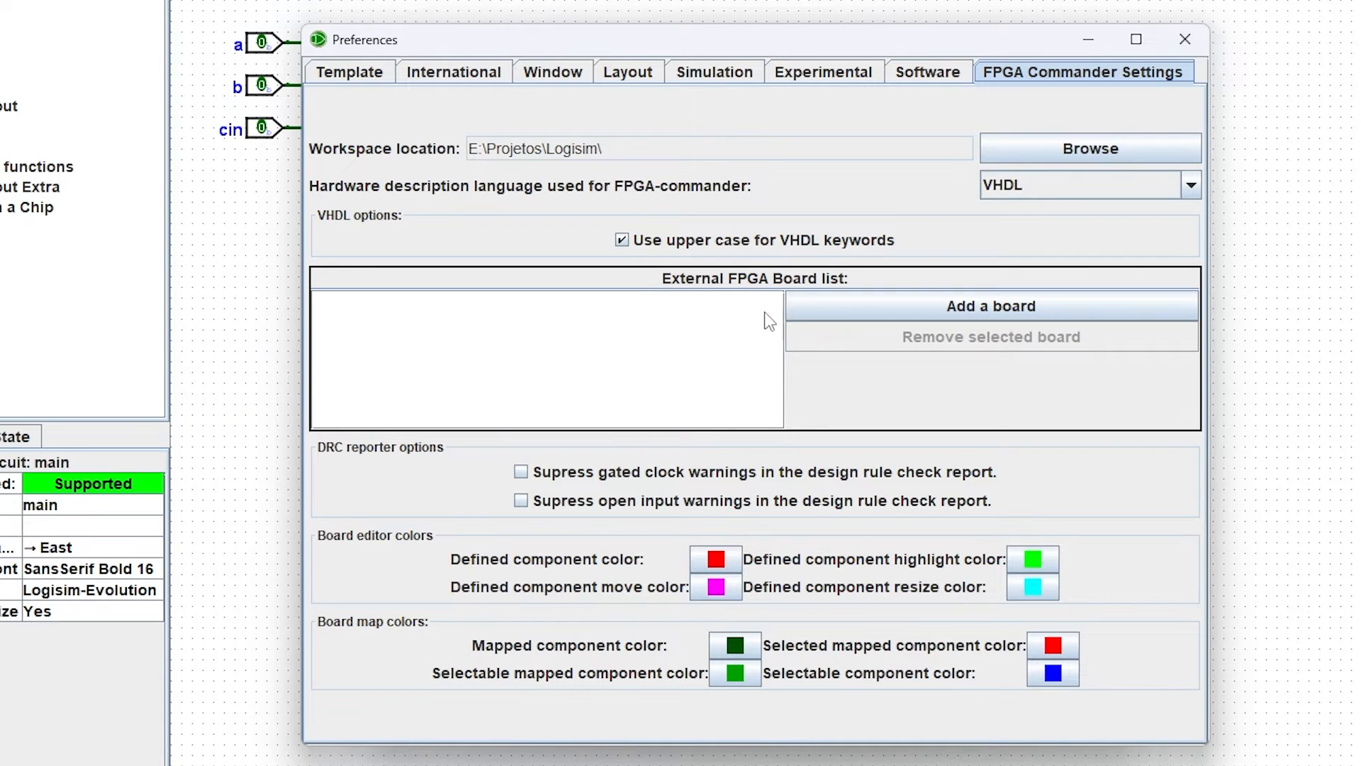
{"action": "left_click", "coordinate": [964, 310]}
{"action": "left_click", "coordinate": [995, 264]}
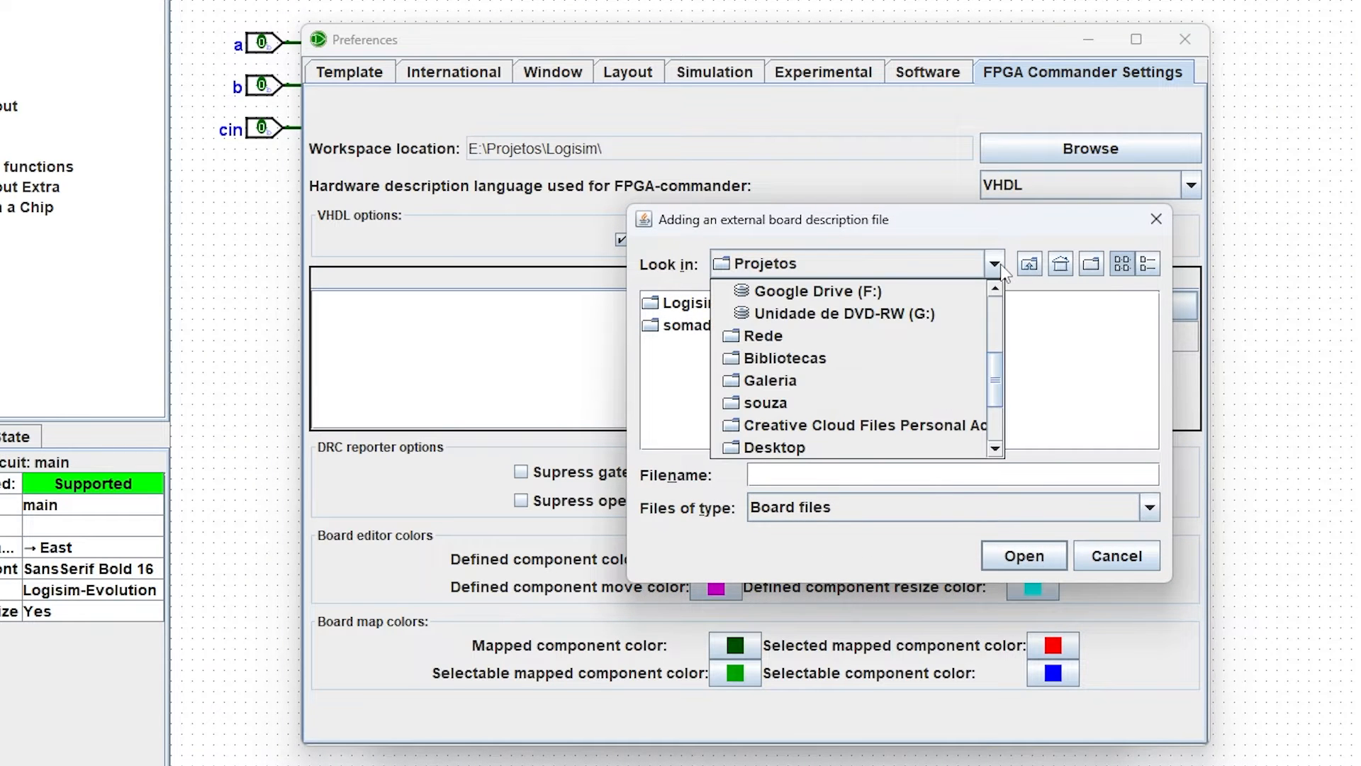
{"action": "mouse_move", "coordinate": [997, 386]}
{"action": "left_mouse_down"}
{"action": "mouse_move", "coordinate": [1002, 324]}
{"action": "mouse_move", "coordinate": [1005, 411]}
{"action": "left_mouse_up"}
{"action": "left_click", "coordinate": [904, 404]}
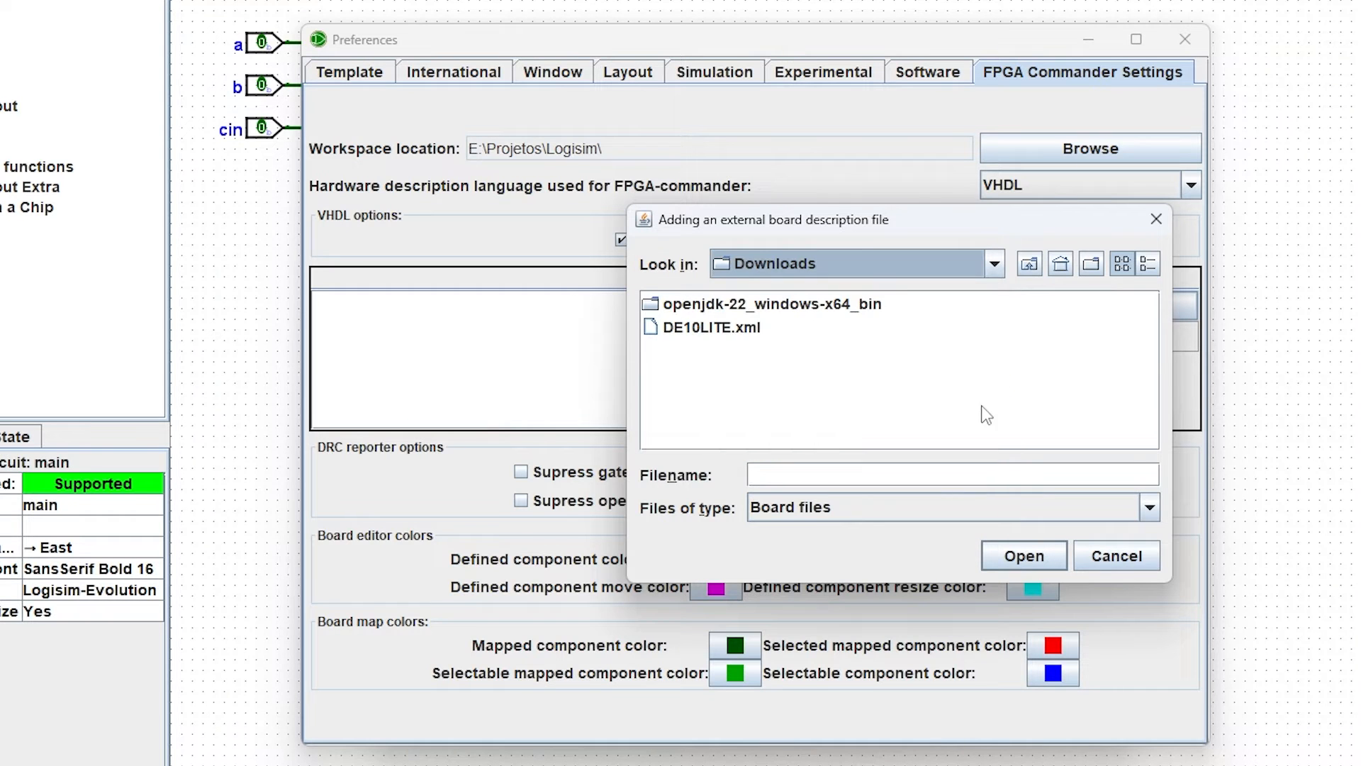
{"action": "left_click", "coordinate": [711, 329]}
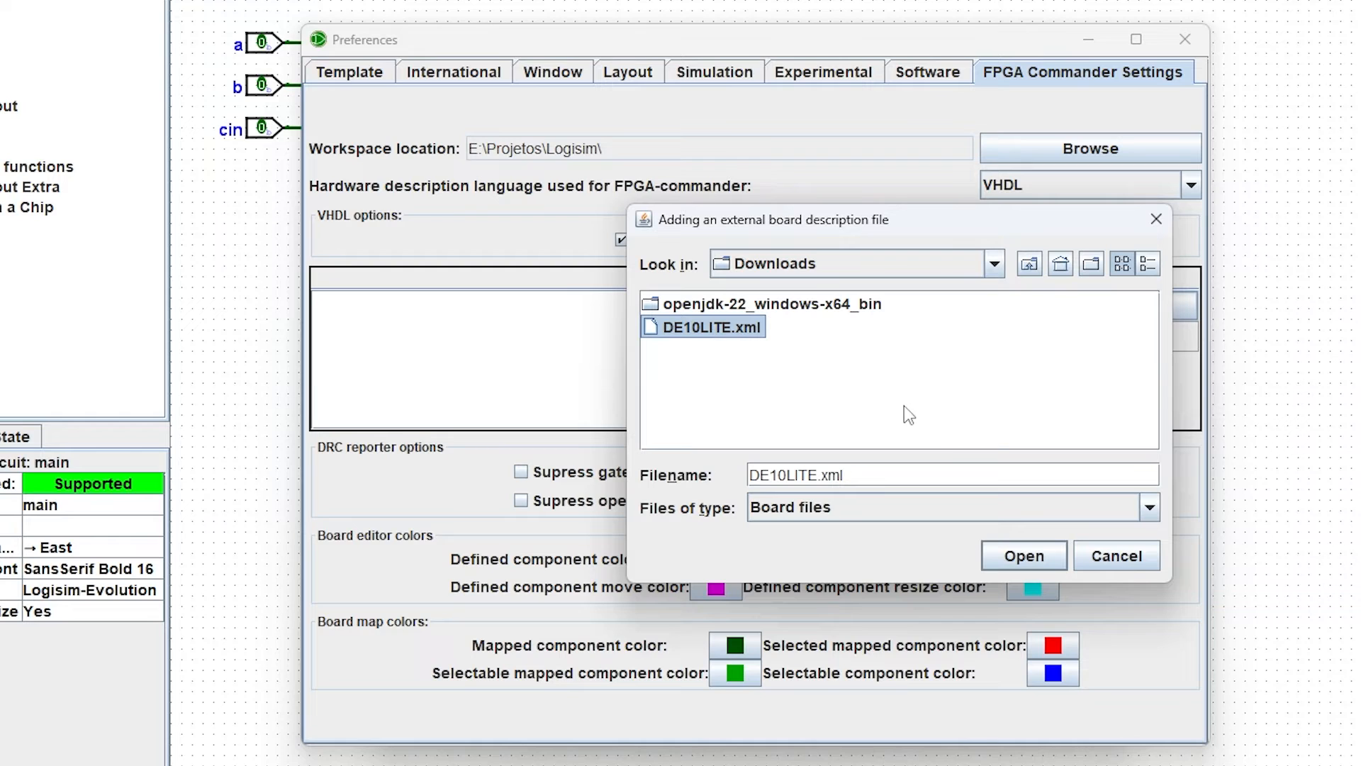
{"action": "left_click", "coordinate": [1024, 557]}
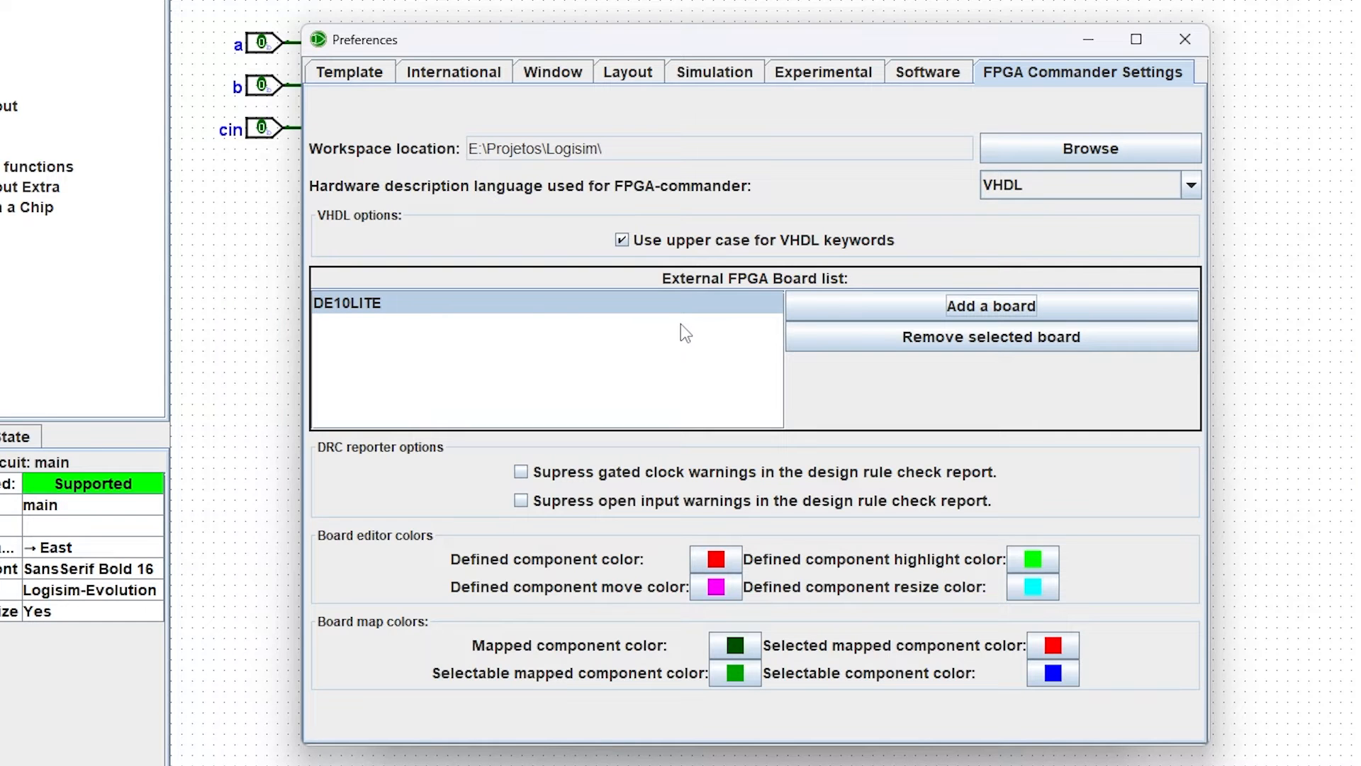
Step: Close the Preferences and select DE10LITE as the target board
{"action": "left_click", "coordinate": [1185, 47]}
{"action": "left_click_drag", "start_coordinate": [713, 130], "coordinate": [781, 75]}
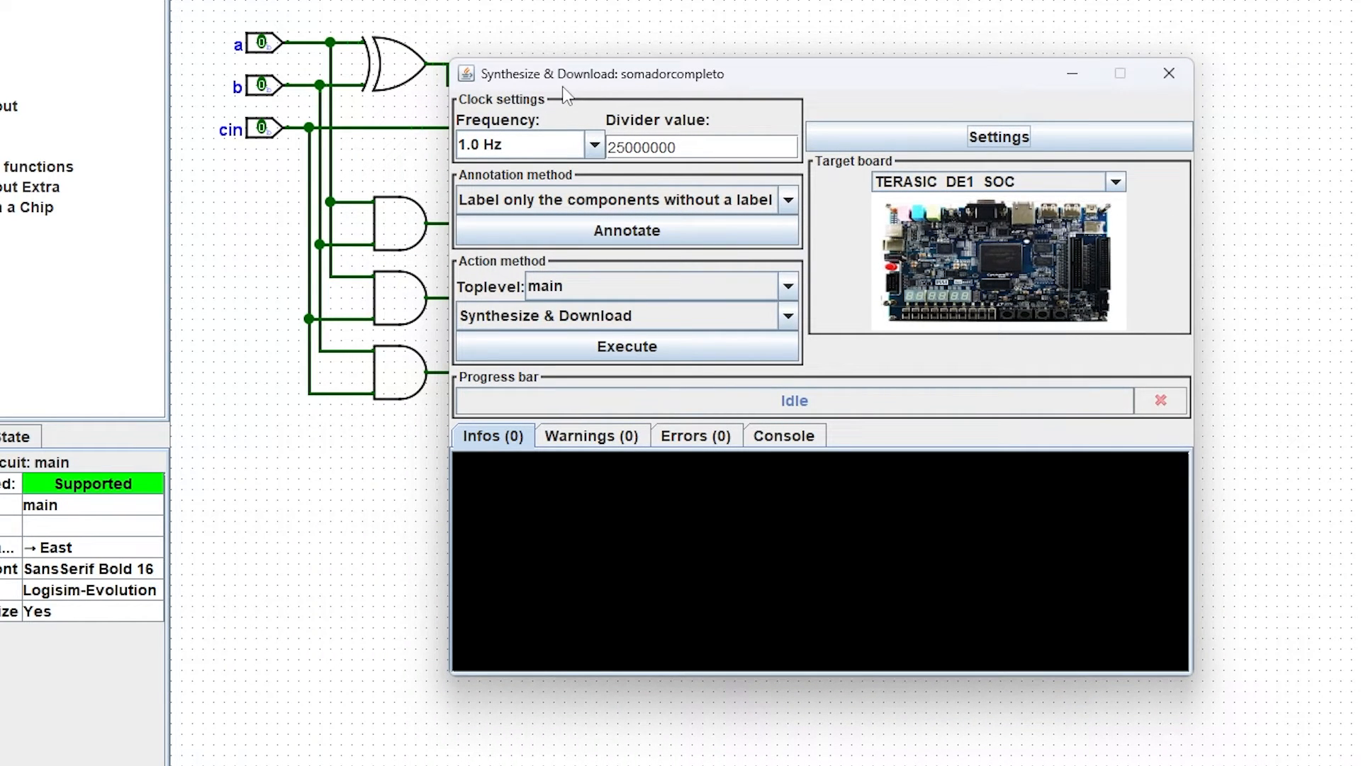
{"action": "left_click", "coordinate": [1098, 186]}
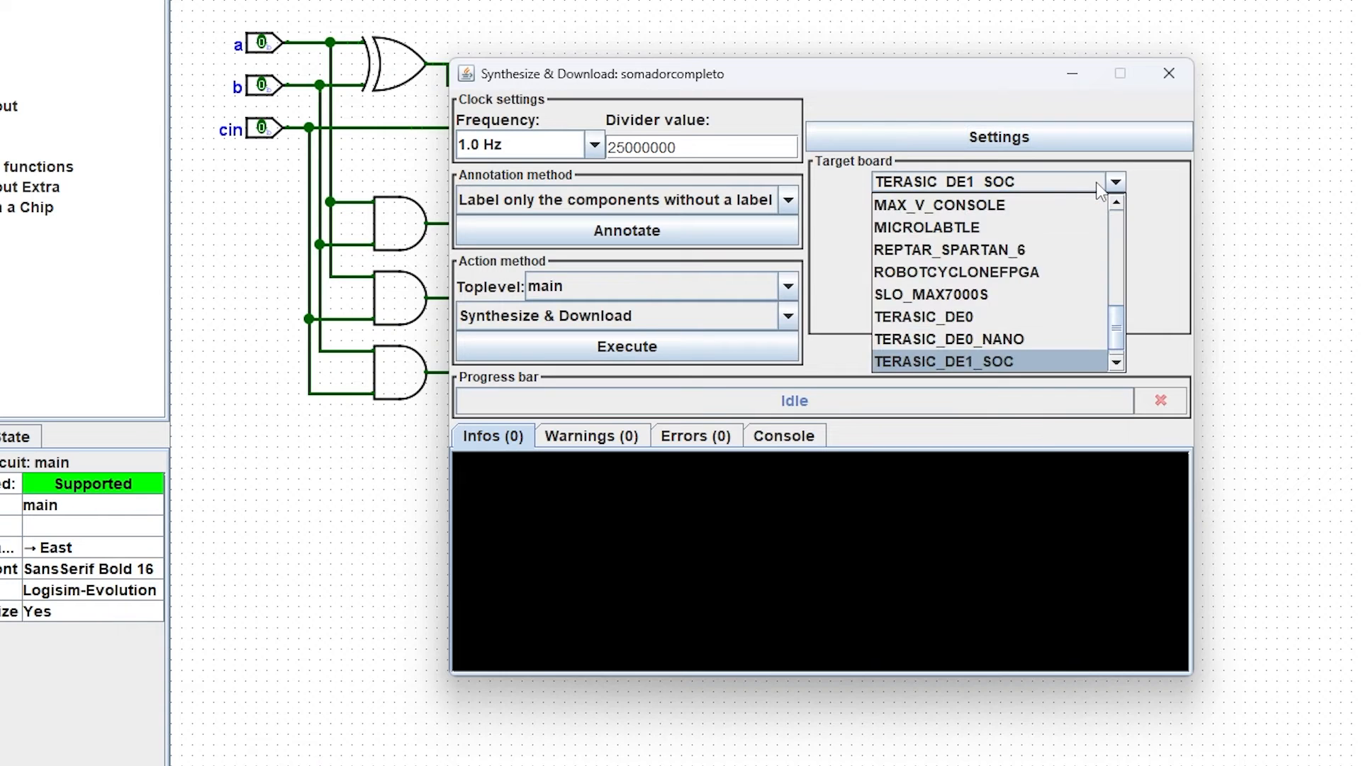
{"action": "scroll", "coordinate": [1119, 309], "scroll_direction": "up", "scroll_amount": 4}
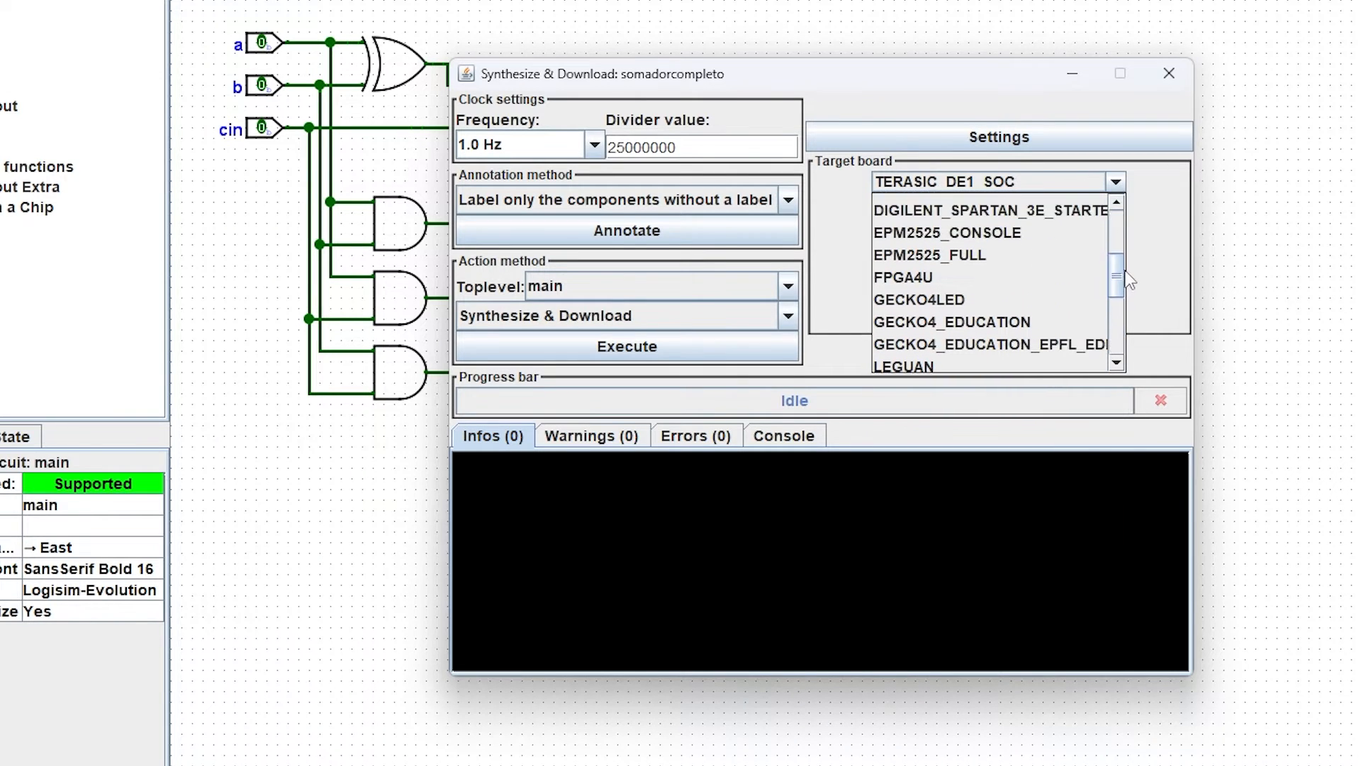
{"action": "scroll", "coordinate": [1127, 278], "scroll_direction": "up", "scroll_amount": 2}
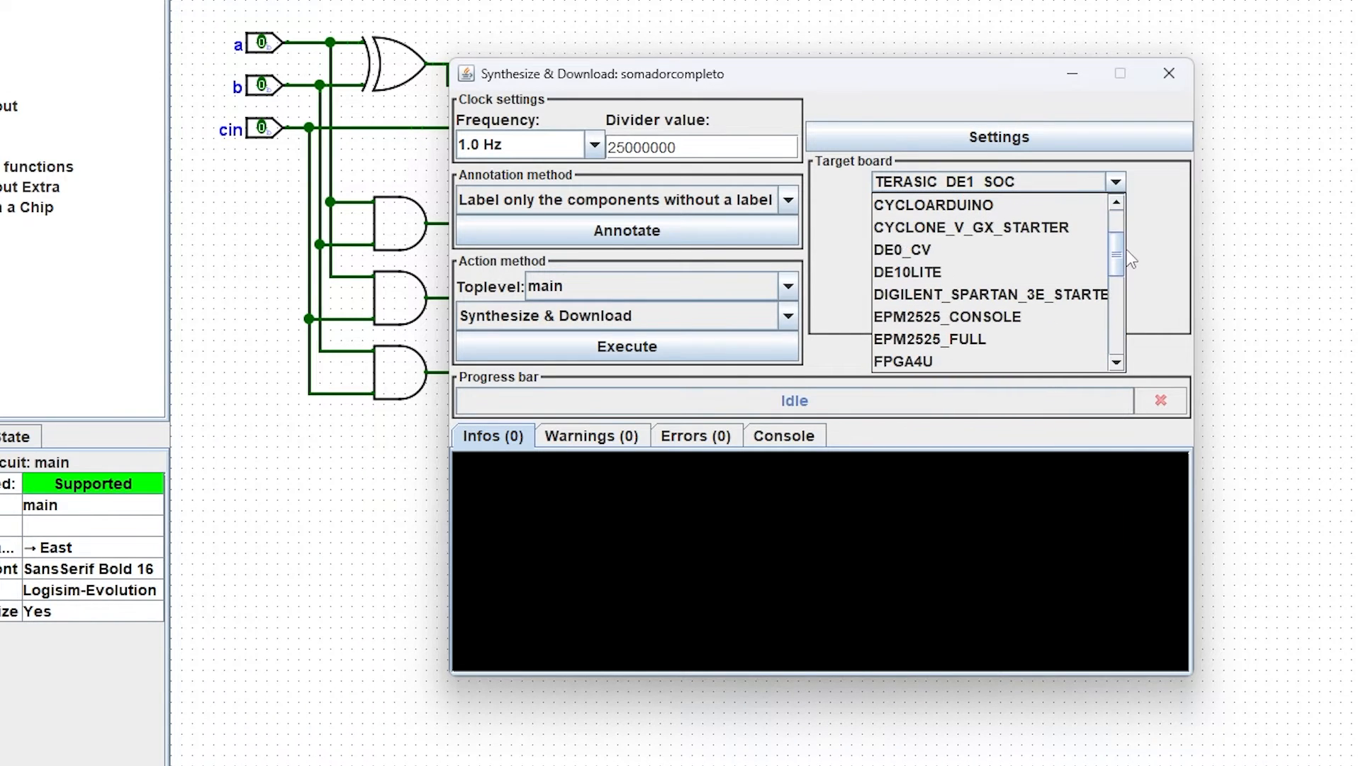
{"action": "left_click", "coordinate": [957, 283]}
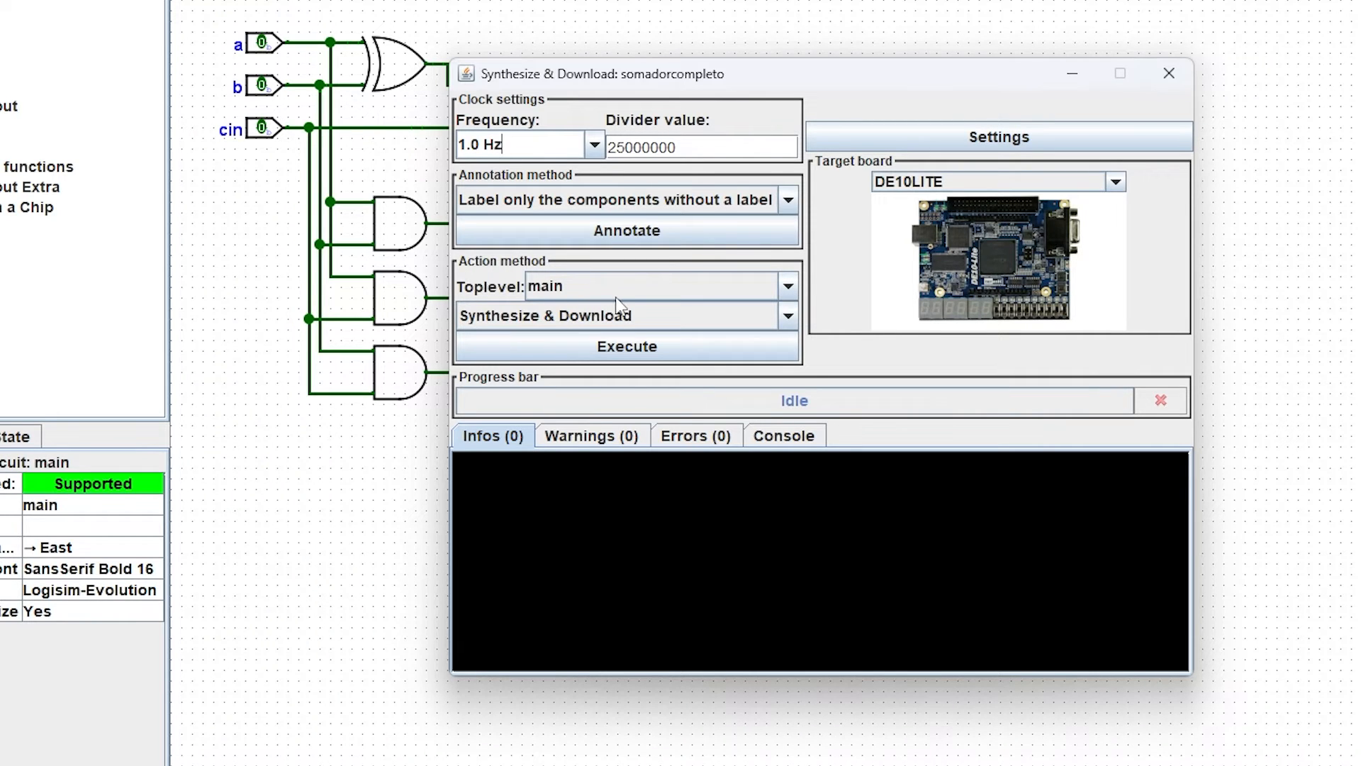
Step: Switch the action method to Generate HDL only and back to Synthesize & Download
{"action": "left_click", "coordinate": [543, 328]}
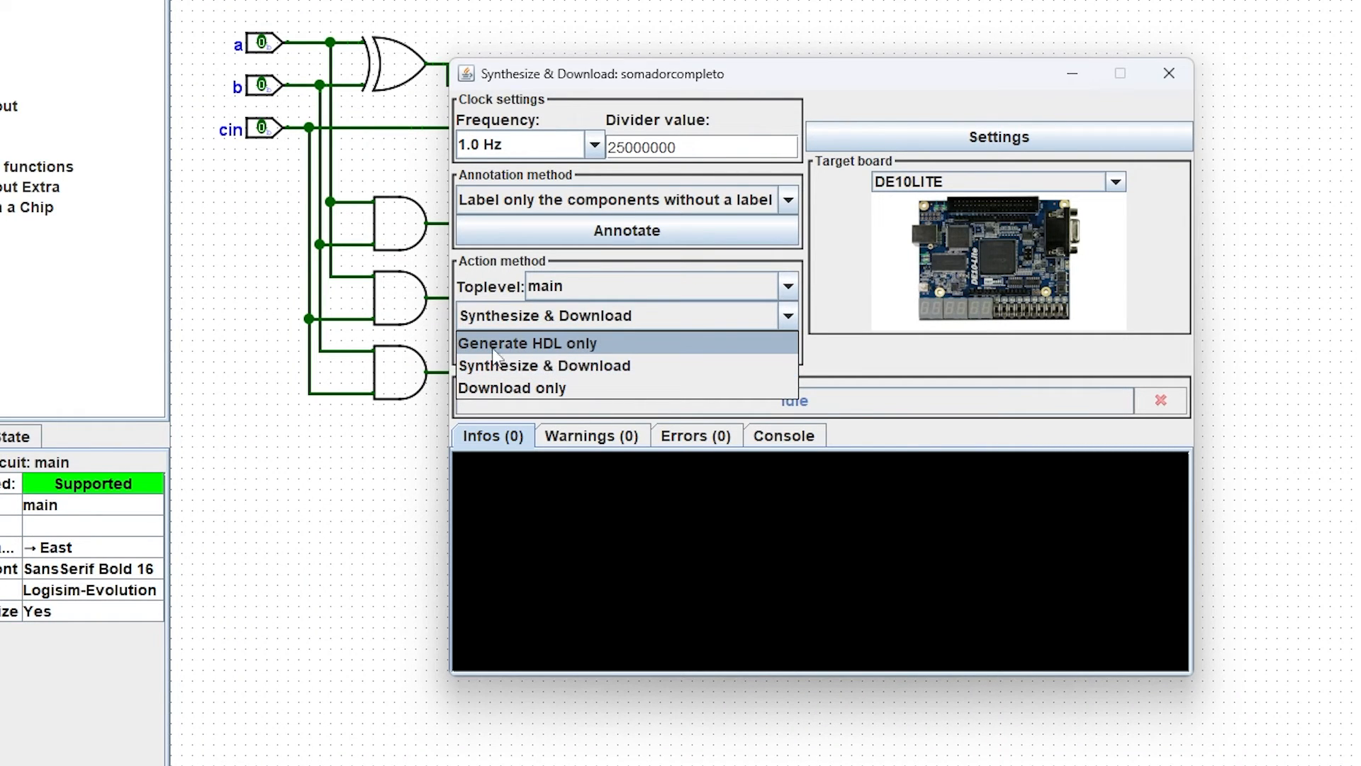
{"action": "left_click", "coordinate": [564, 351]}
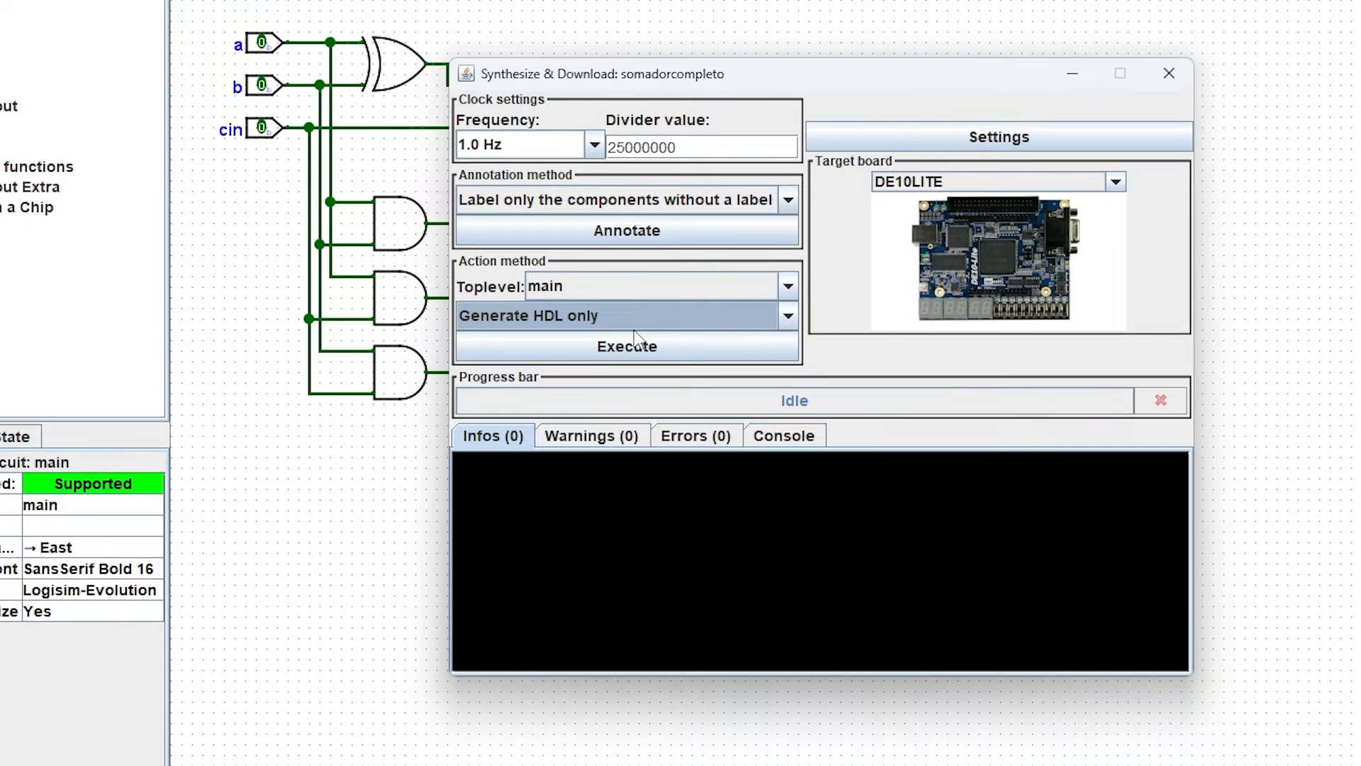
{"action": "left_click", "coordinate": [597, 321]}
{"action": "left_click", "coordinate": [610, 369]}
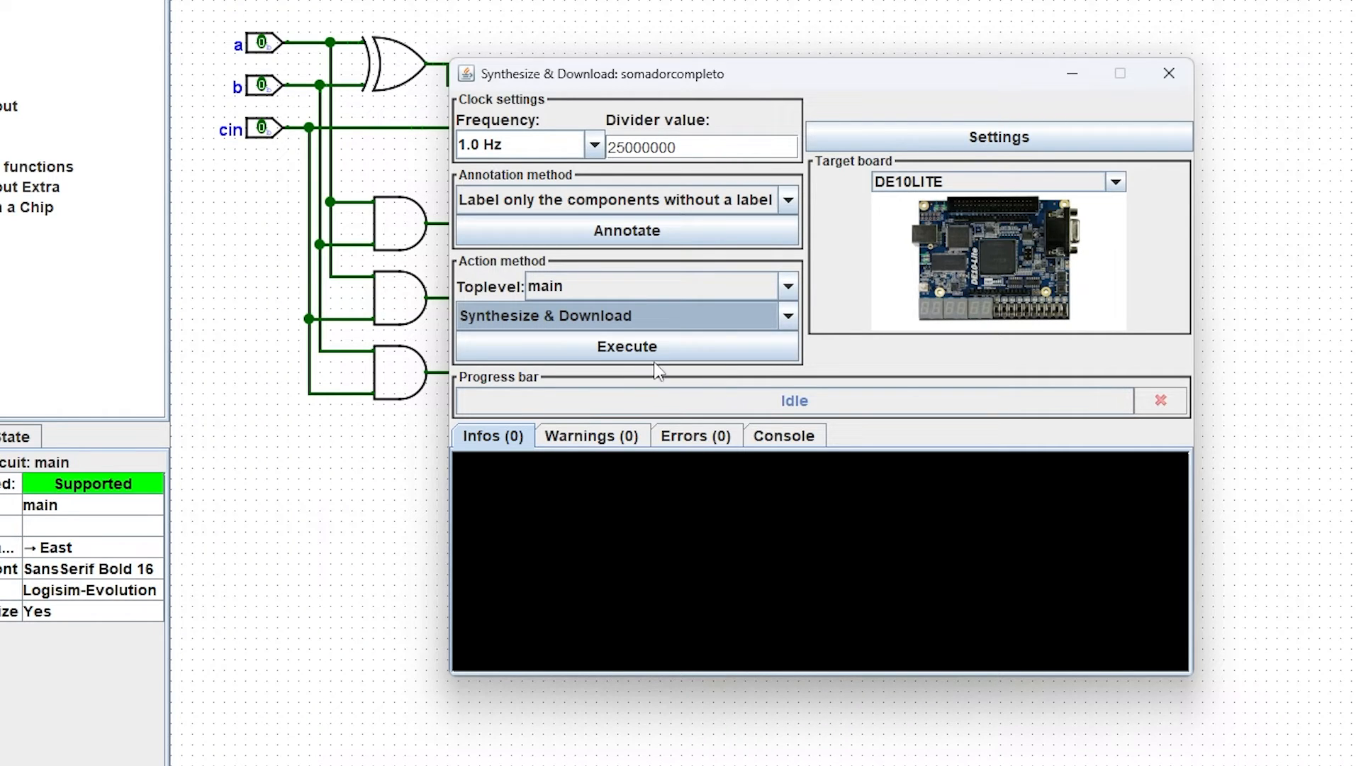
Step: Run Synthesize & Download and map inputs a, b, cin to the three rightmost switches, and cout, s to the two rightmost LEDs
{"action": "left_click", "coordinate": [631, 355]}
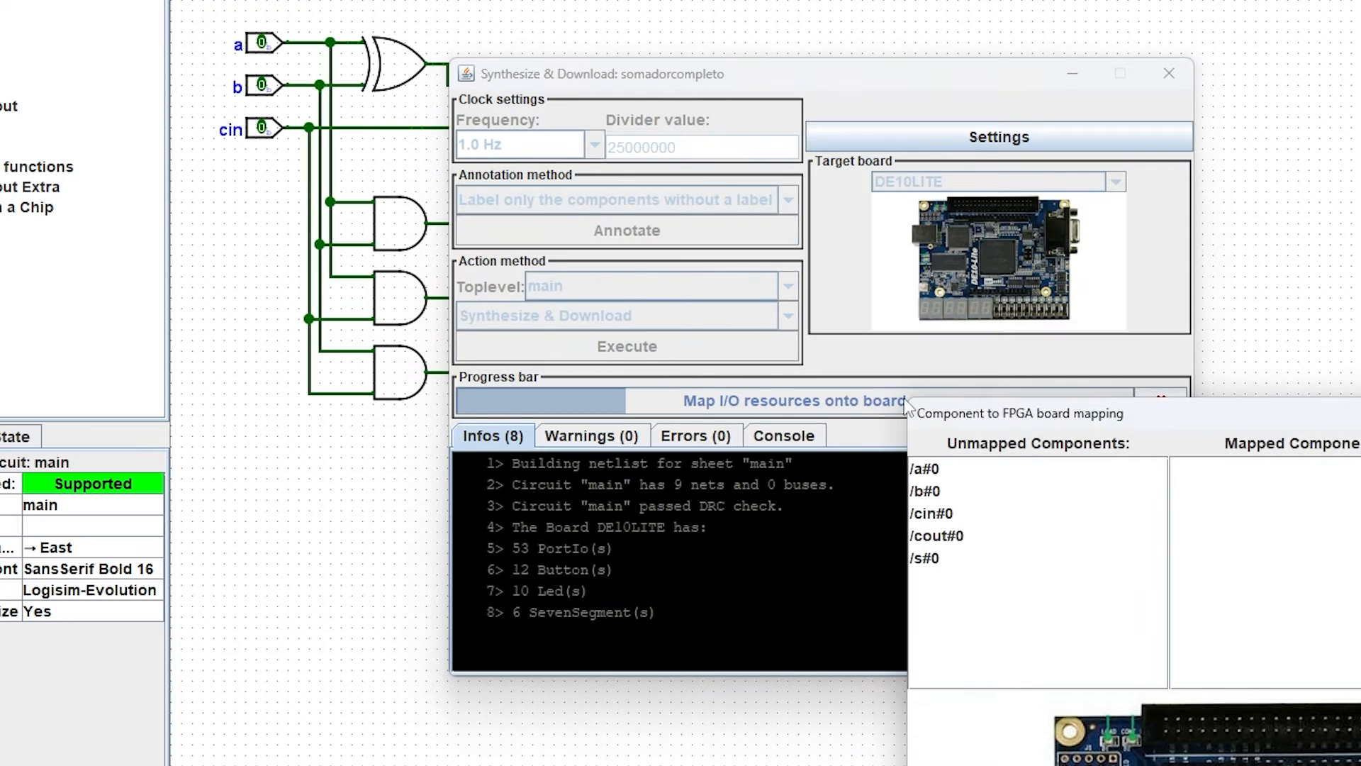
{"action": "left_click_drag", "start_coordinate": [1041, 419], "coordinate": [588, 84]}
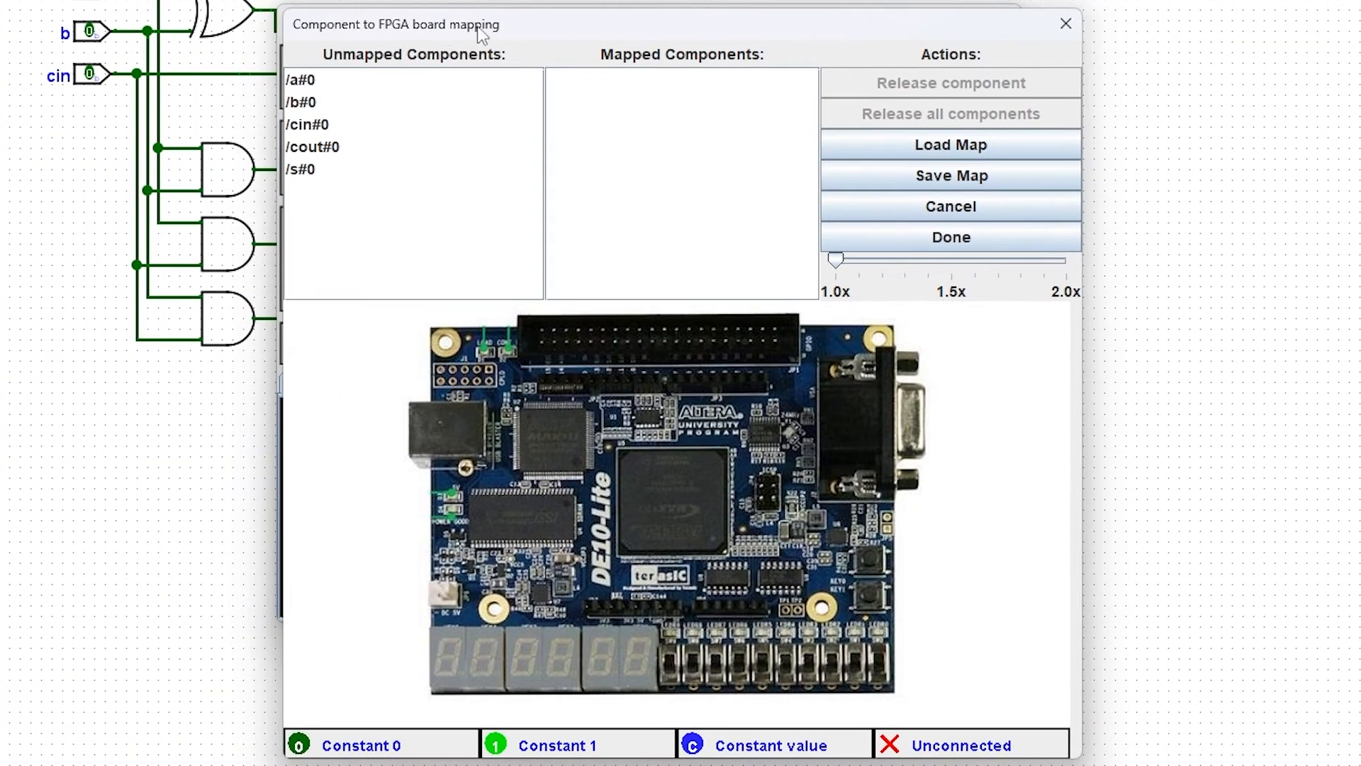
{"action": "left_click_drag", "start_coordinate": [480, 30], "coordinate": [448, 17]}
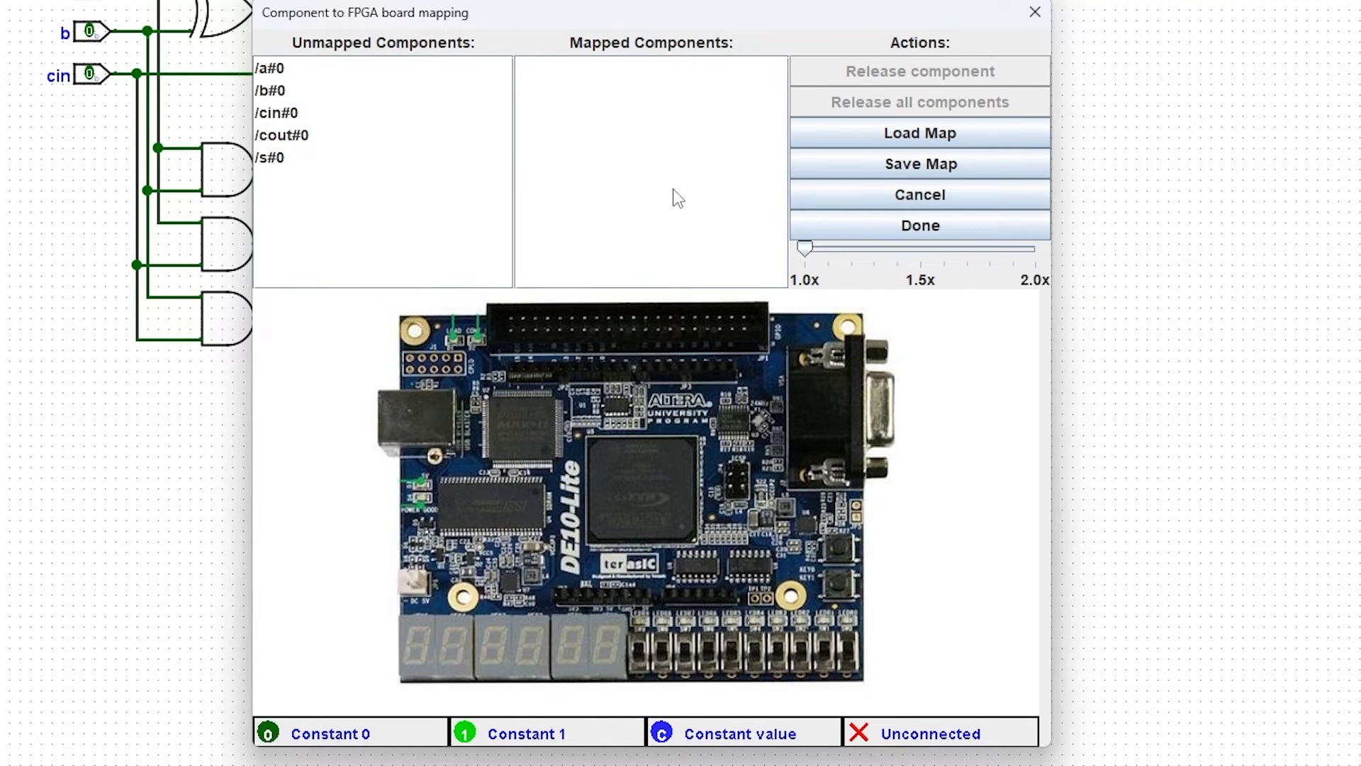
{"action": "left_click", "coordinate": [281, 70]}
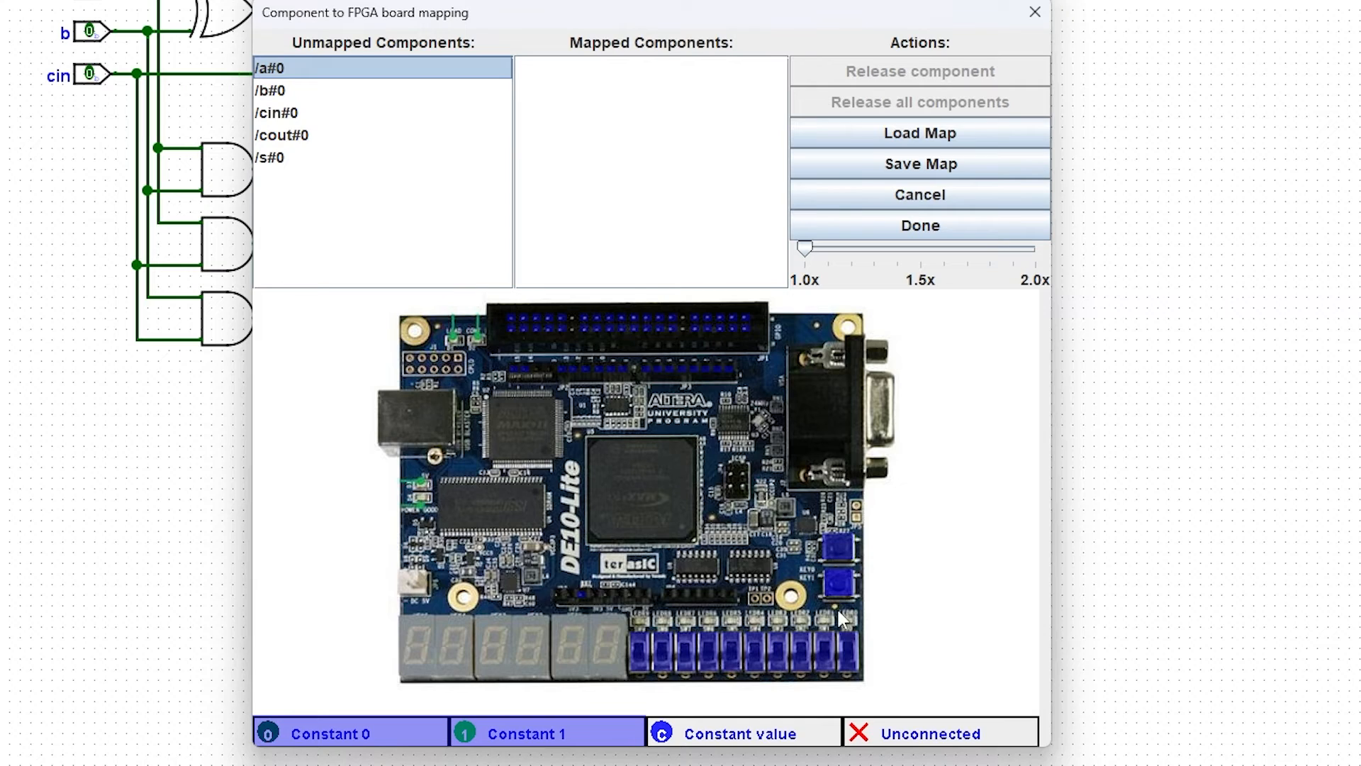
{"action": "left_click", "coordinate": [852, 657]}
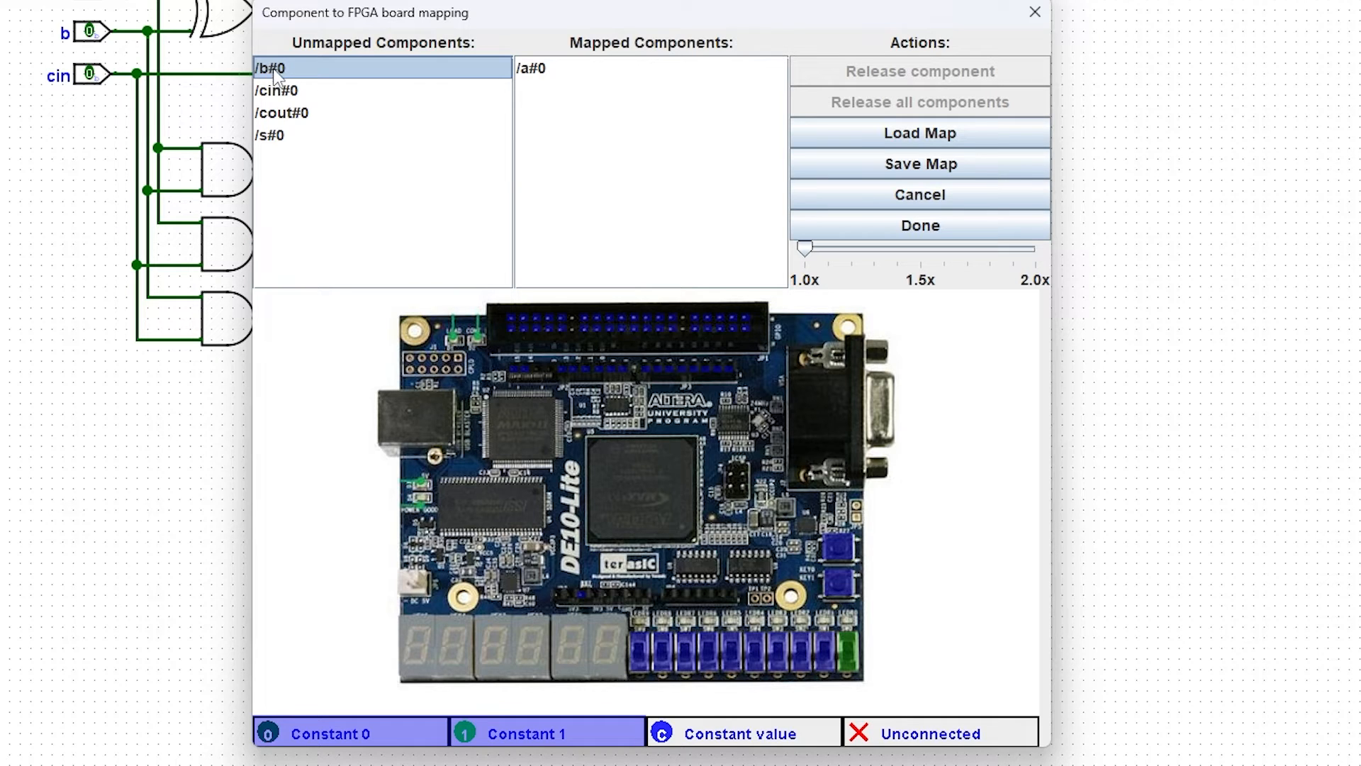
{"action": "left_click", "coordinate": [826, 653]}
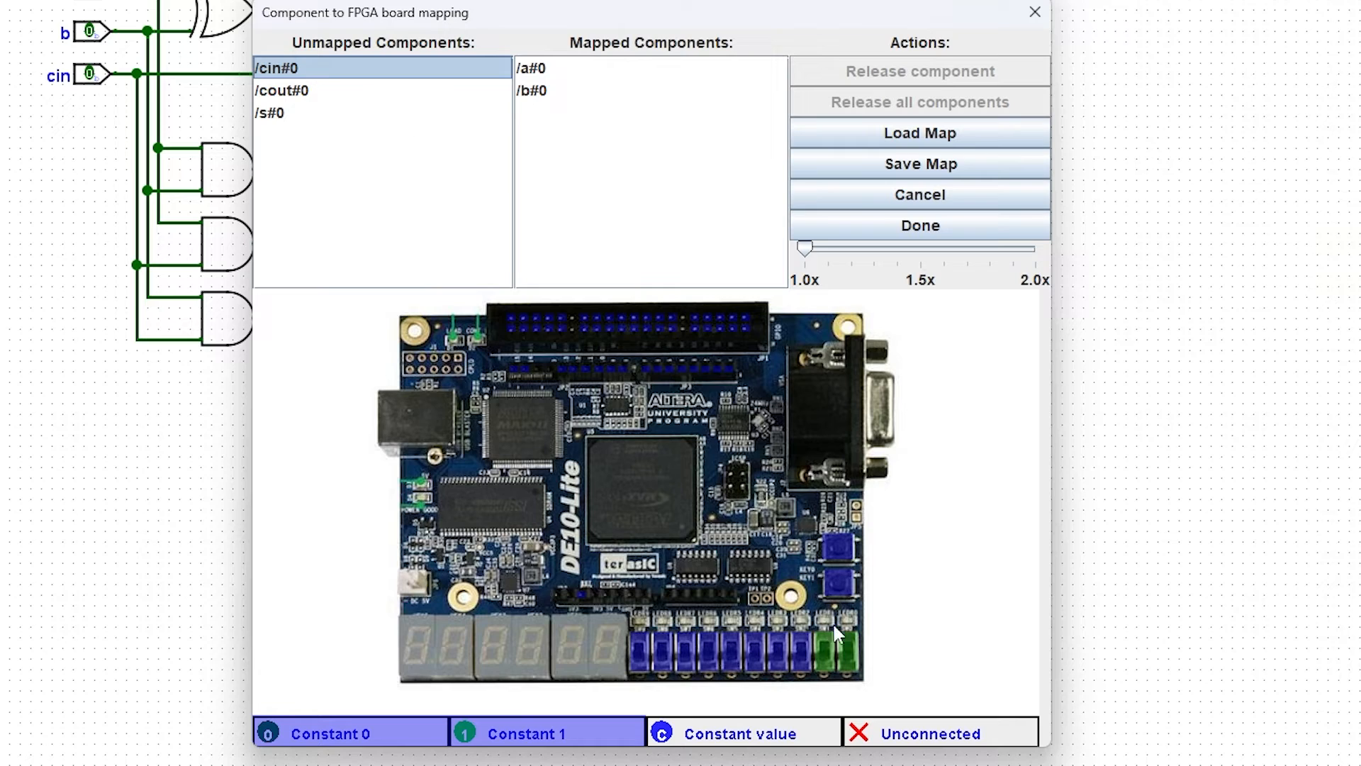
{"action": "left_click", "coordinate": [805, 645]}
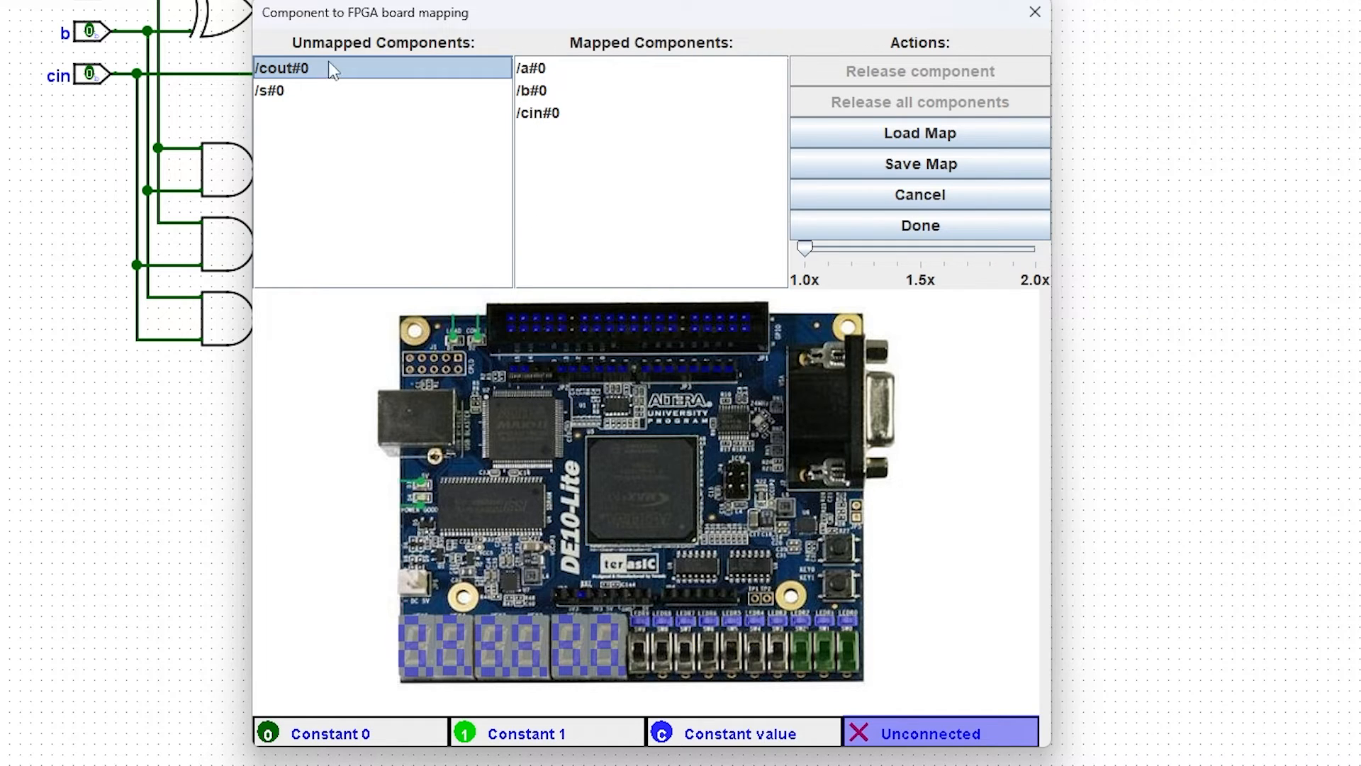
{"action": "left_click", "coordinate": [829, 623]}
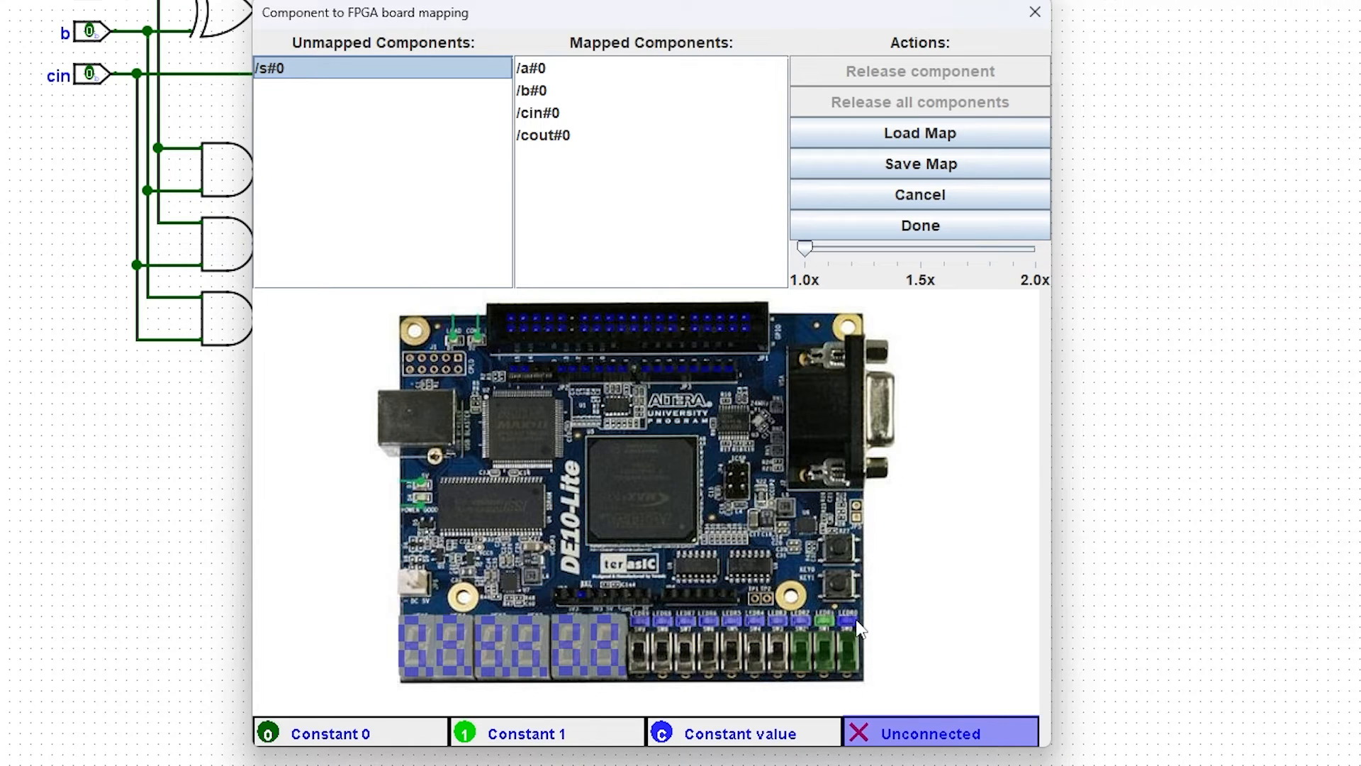
{"action": "left_click", "coordinate": [848, 619]}
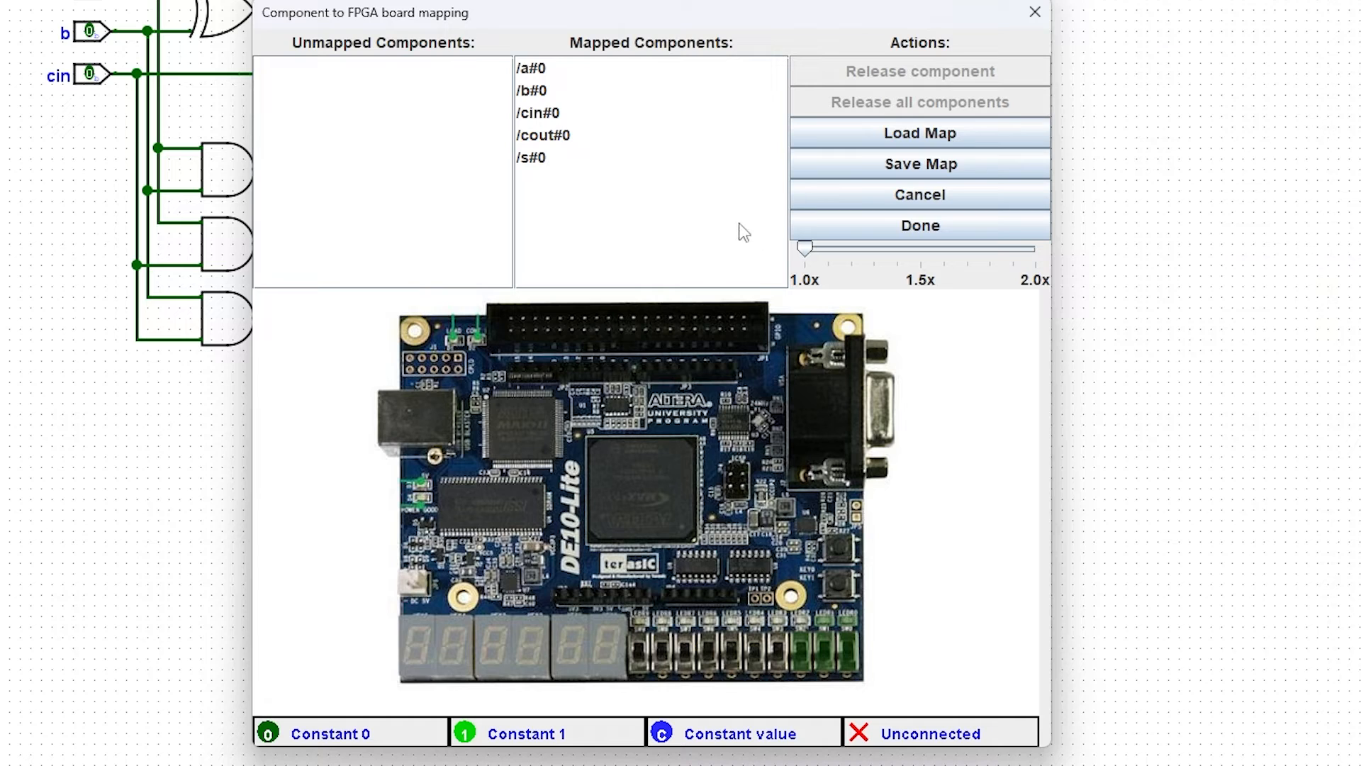
Step: Save the component-to-board pin mapping to the map file
{"action": "left_click_drag", "start_coordinate": [654, 26], "coordinate": [640, 8]}
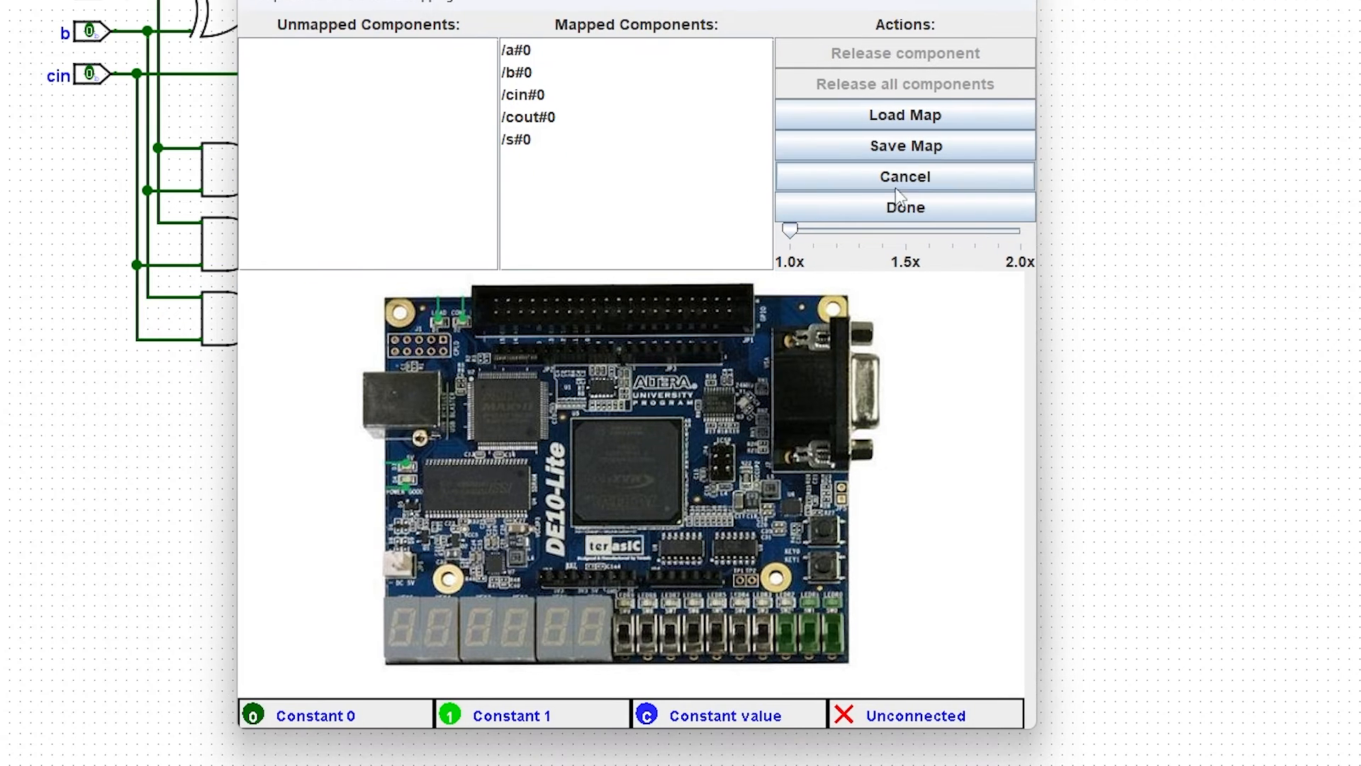
{"action": "left_click", "coordinate": [888, 149]}
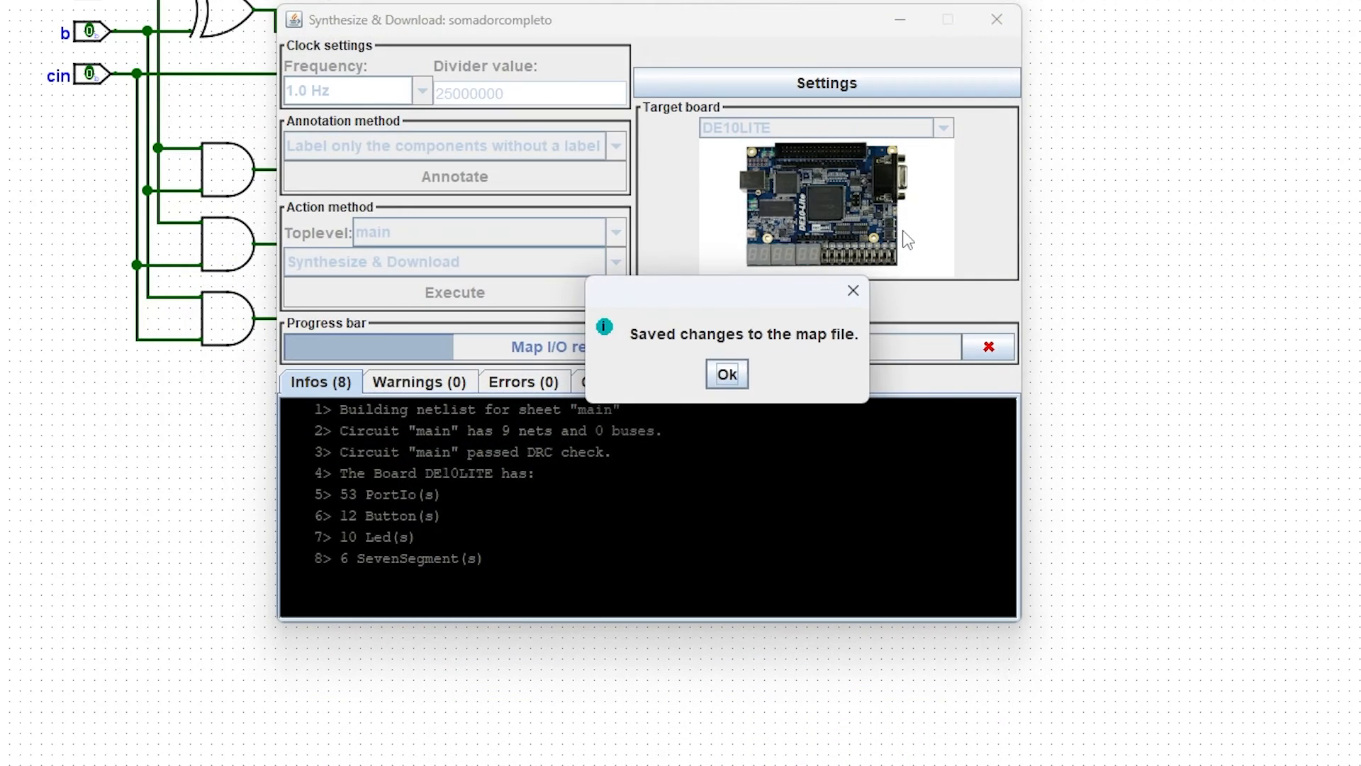
{"action": "left_click", "coordinate": [728, 374]}
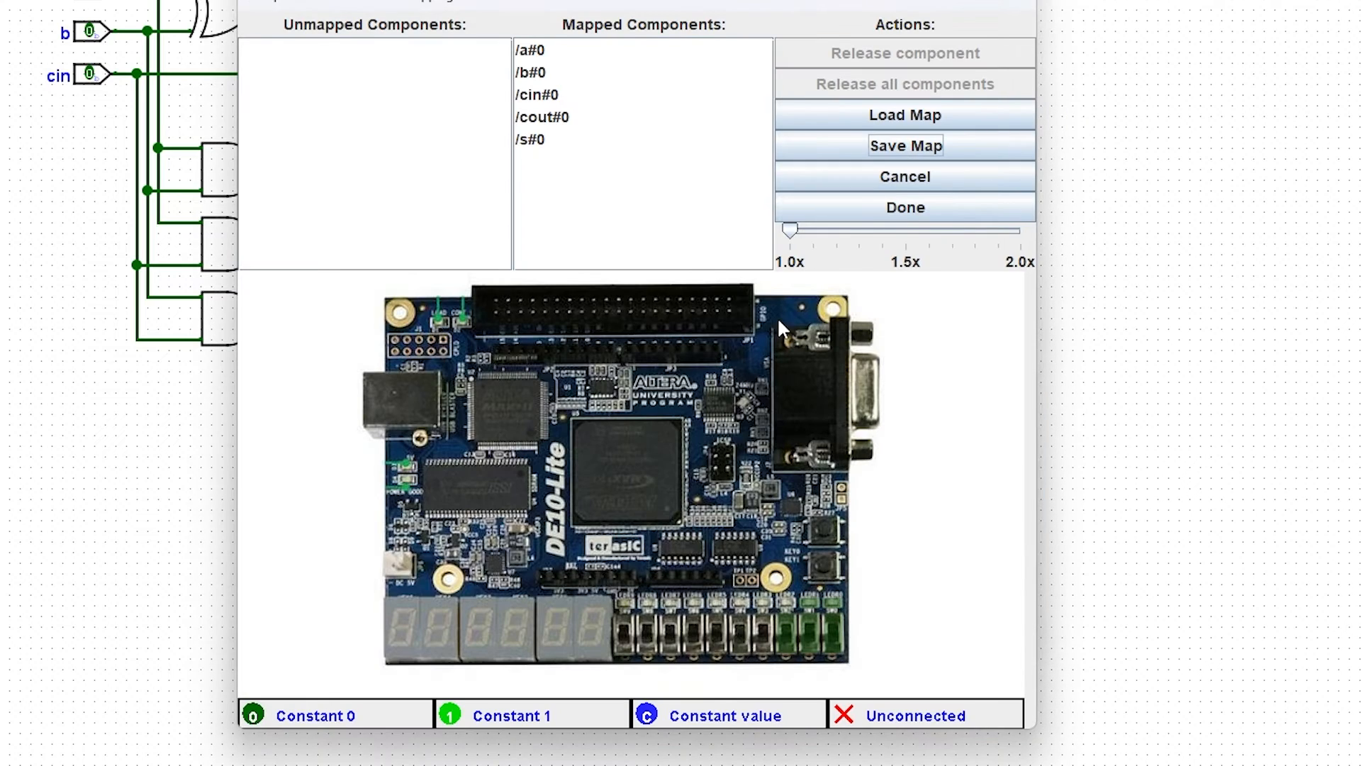
Step: Finish the board mapping and confirm downloading the synthesized design to the connected board
{"action": "left_click", "coordinate": [917, 213]}
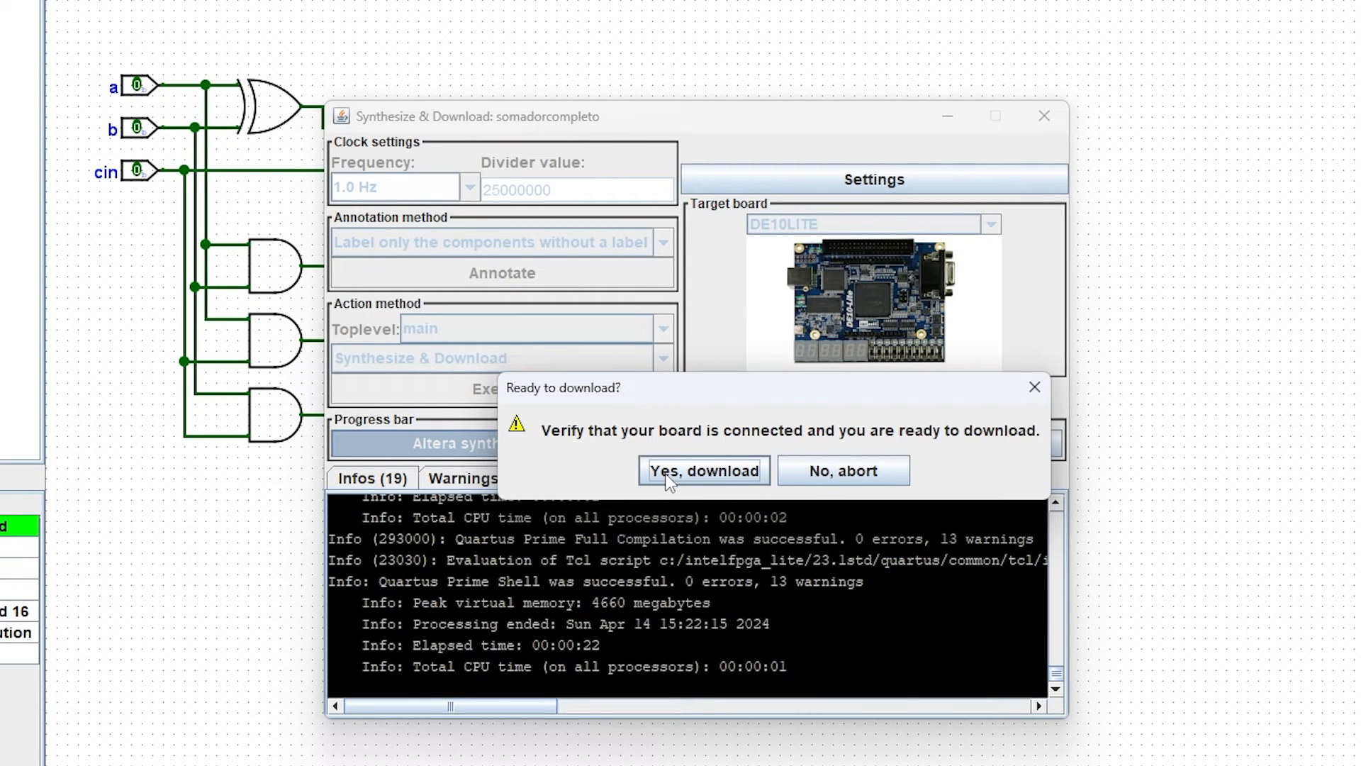
{"action": "left_click", "coordinate": [724, 475]}
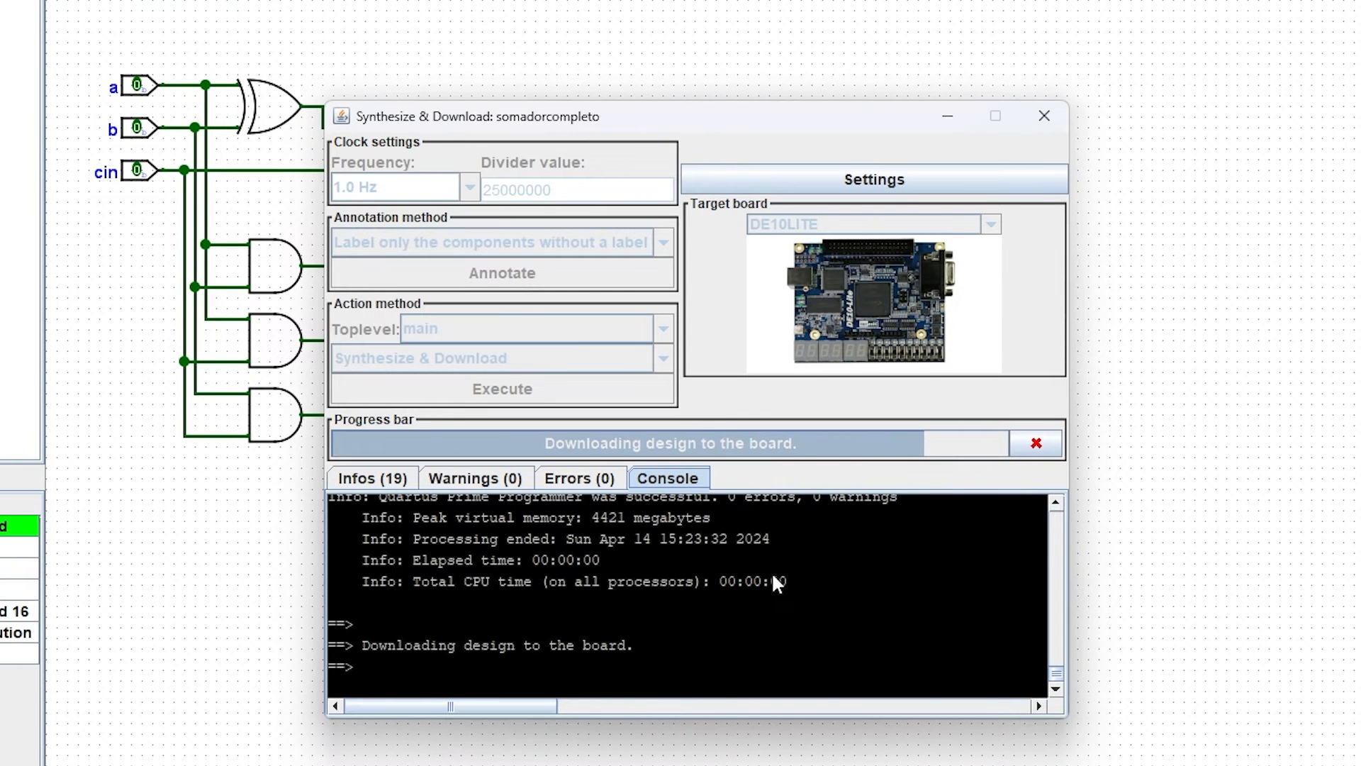